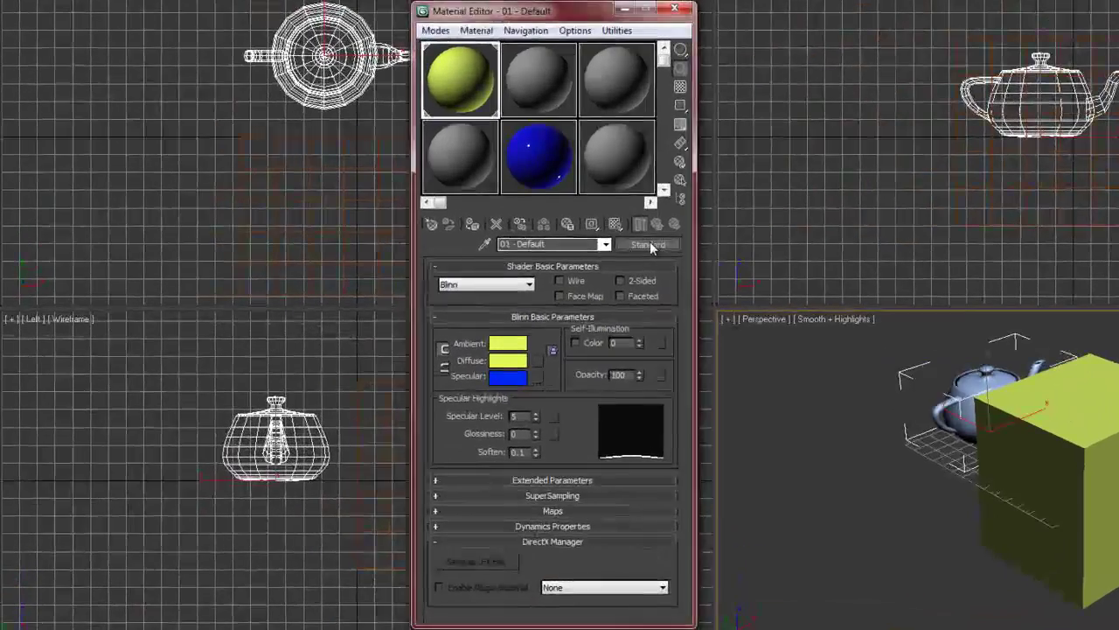
- Replace the first sample slot's yellow material with a fresh Standard material and expand its list of maps
click(463, 267)
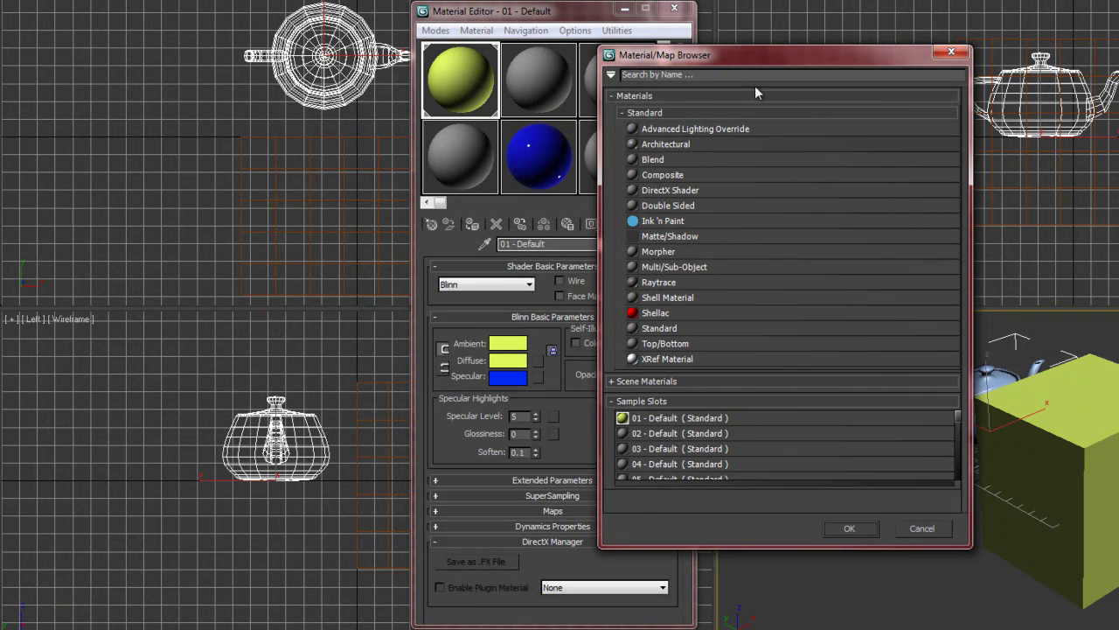
double_click(654, 328)
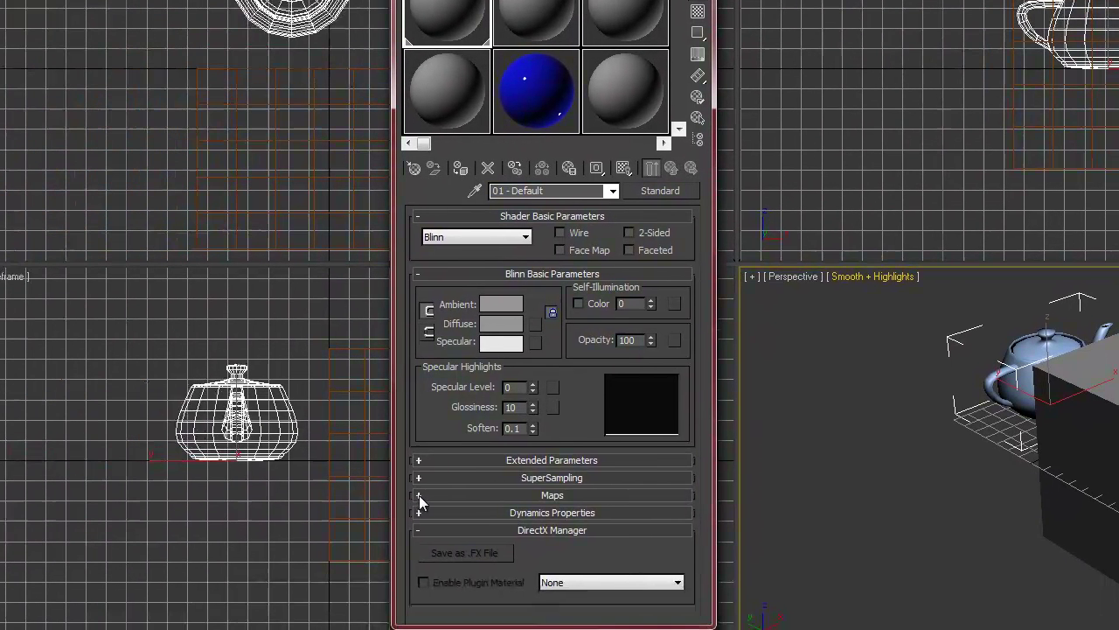
click(225, 535)
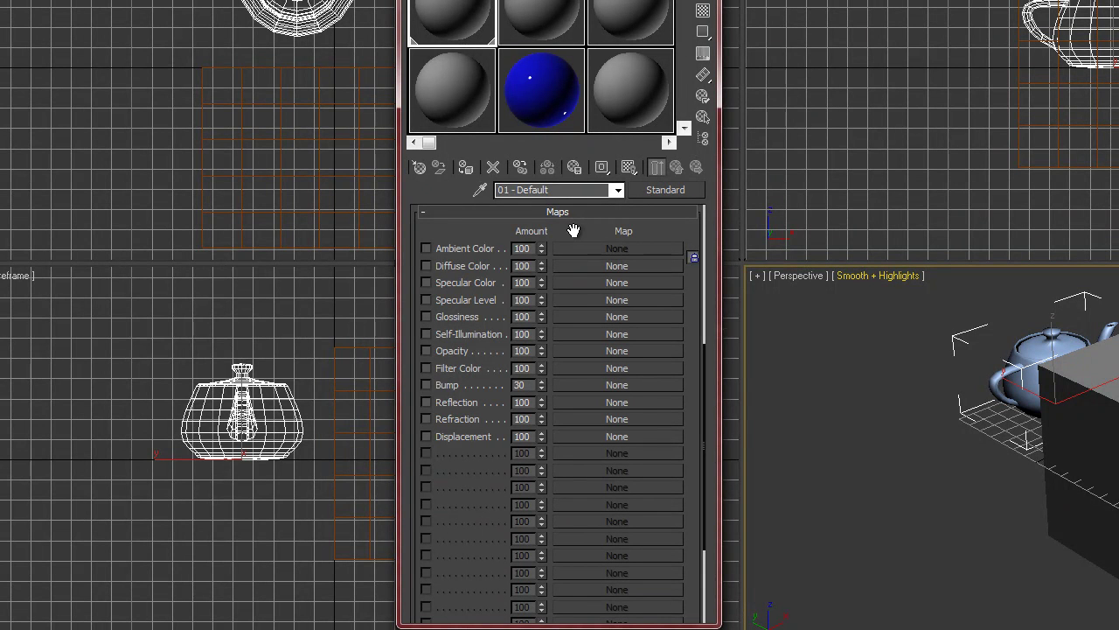
drag(595, 231, 594, 248)
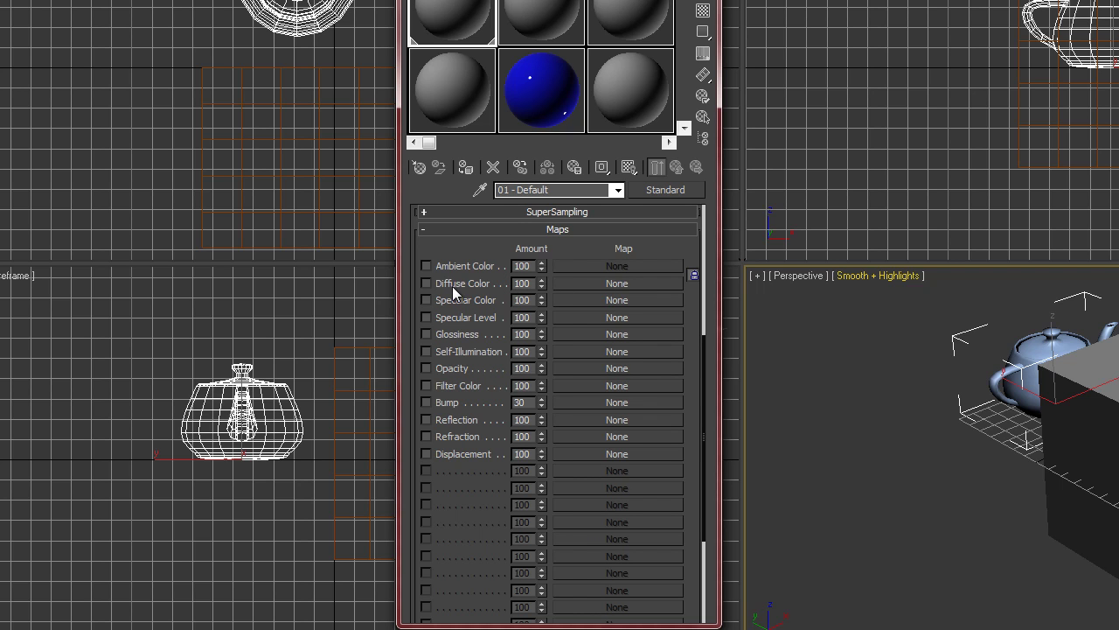
- Review the available map types for the Diffuse Color channel and choose Bitmap
click(618, 284)
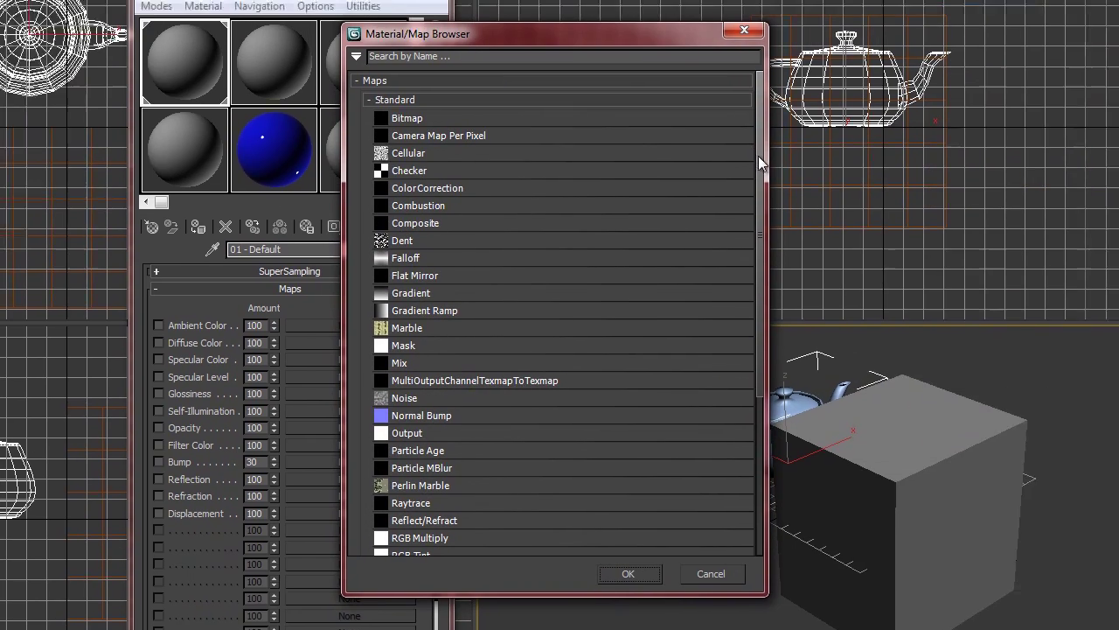
drag(758, 155, 767, 423)
drag(746, 377, 745, 295)
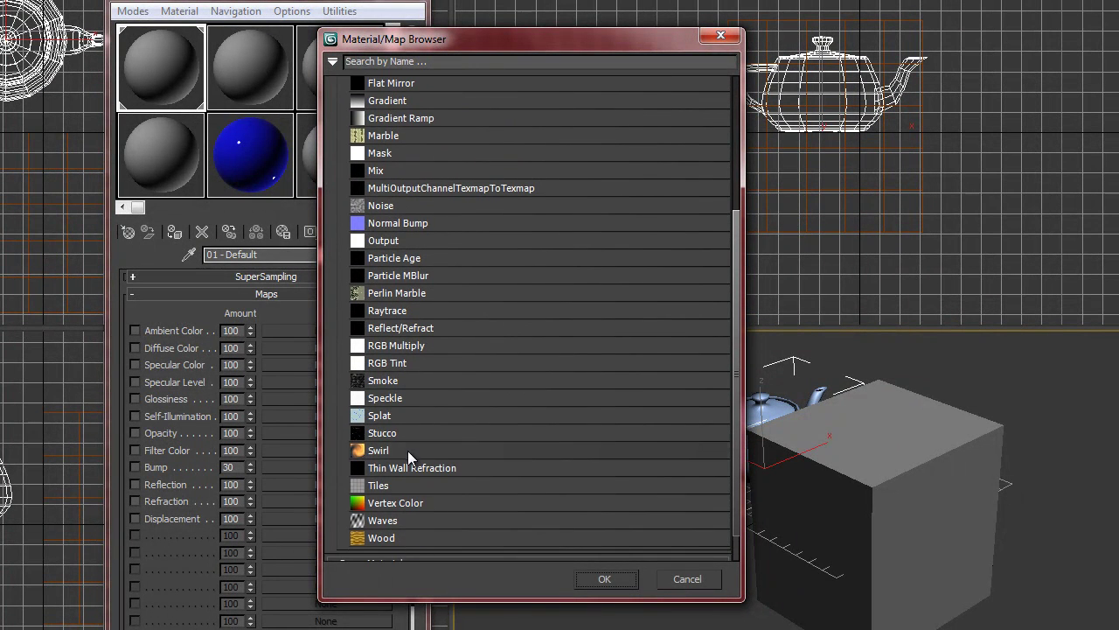
drag(737, 390, 514, 359)
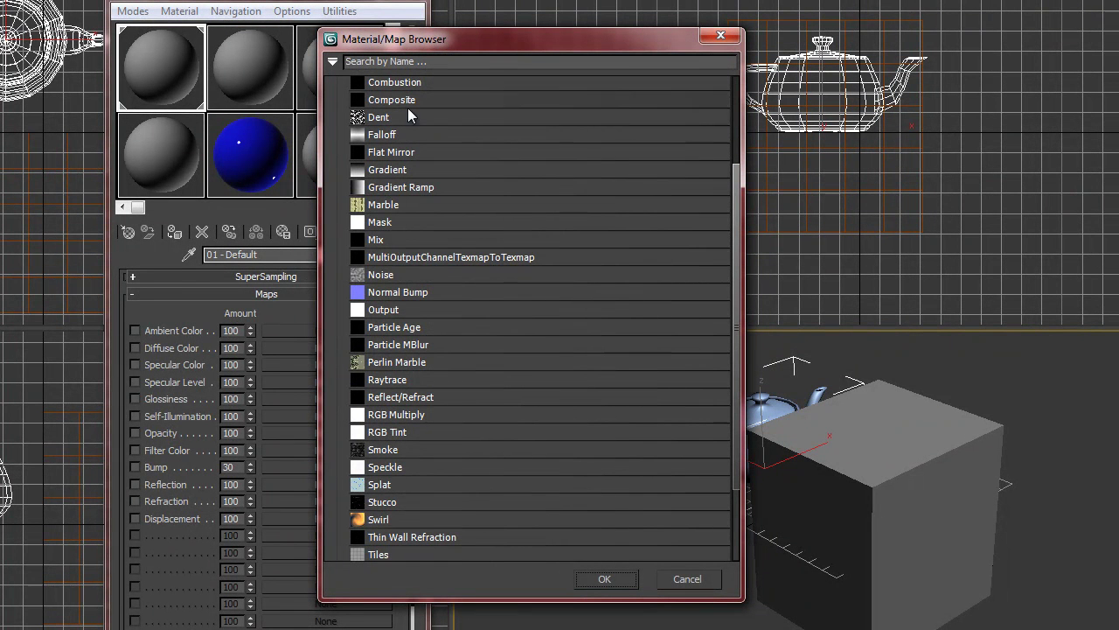
drag(739, 371, 734, 261)
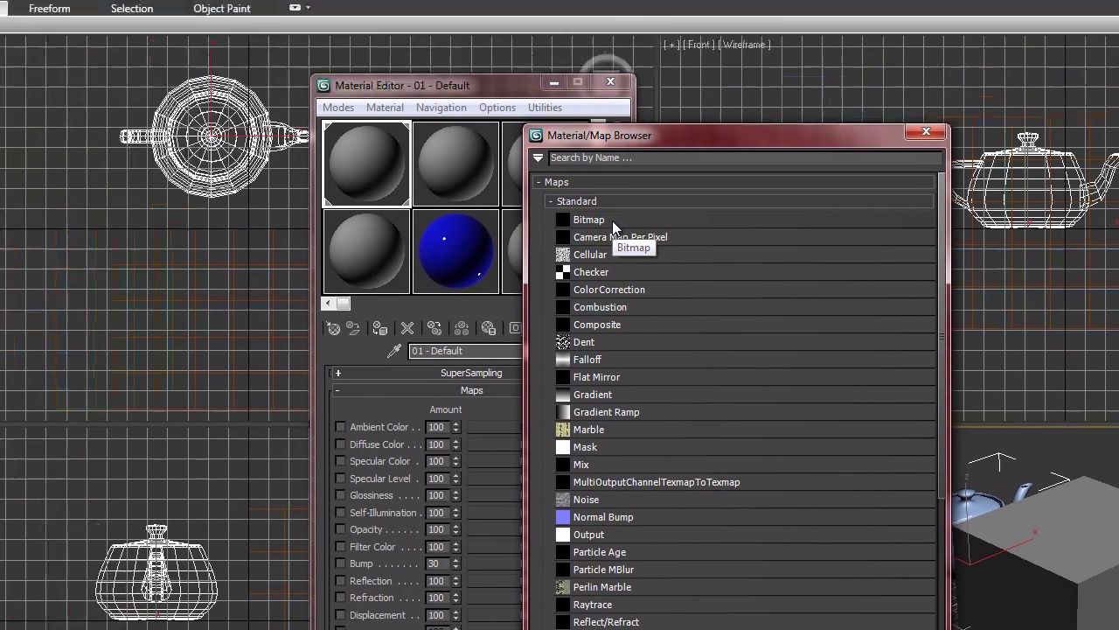
double_click(407, 124)
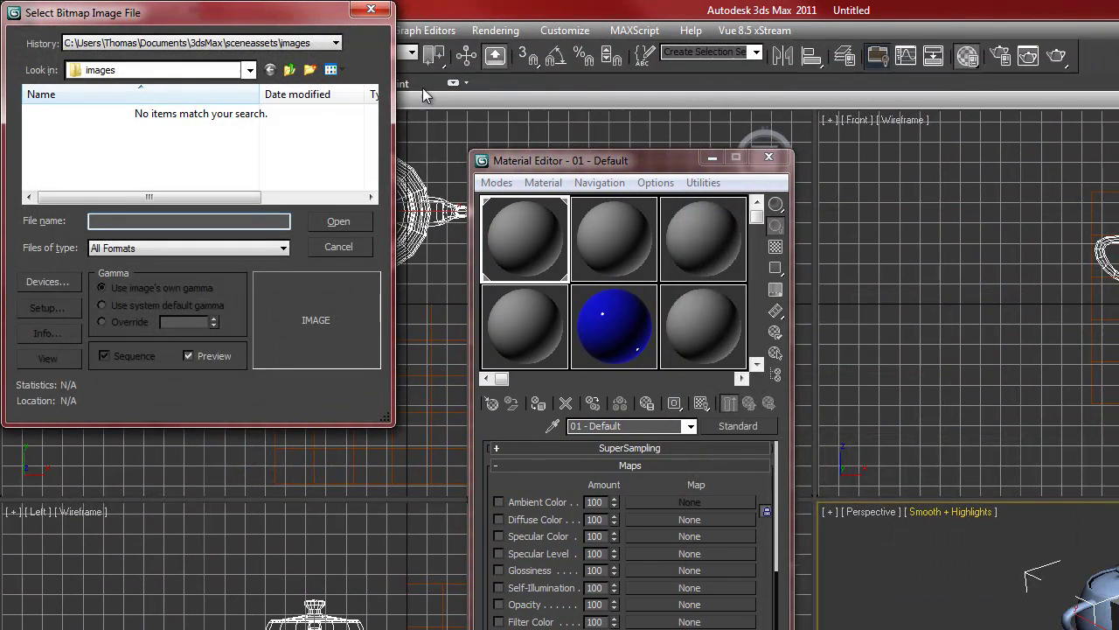
- Browse for the bitmap image in C:, Program Files (x86), Autodesk, 3ds Max 2011
drag(264, 9, 988, 185)
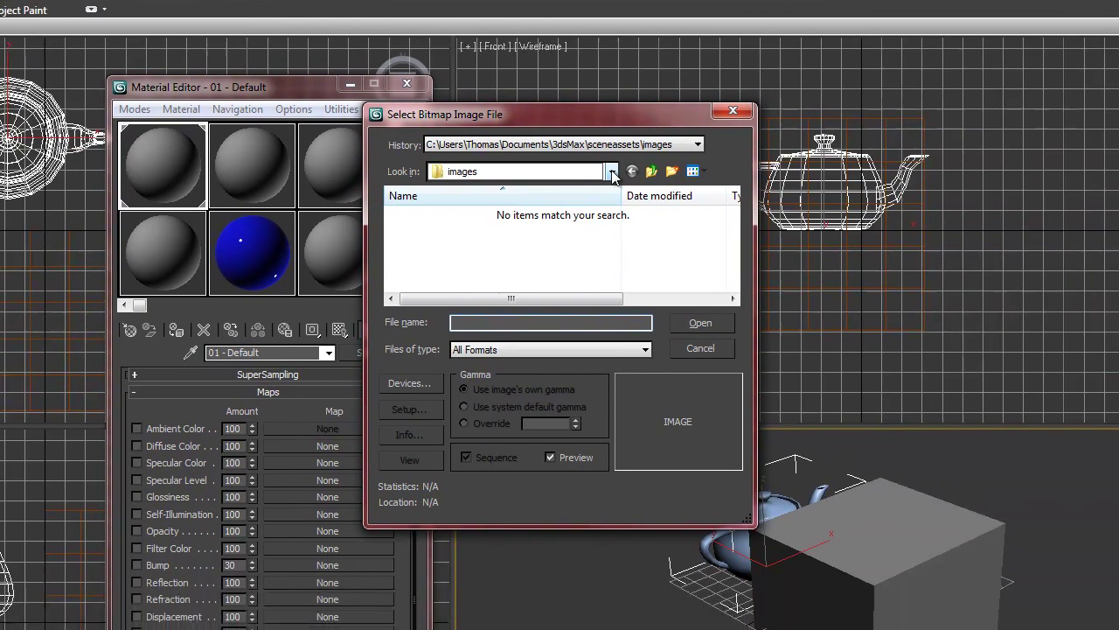
click(973, 246)
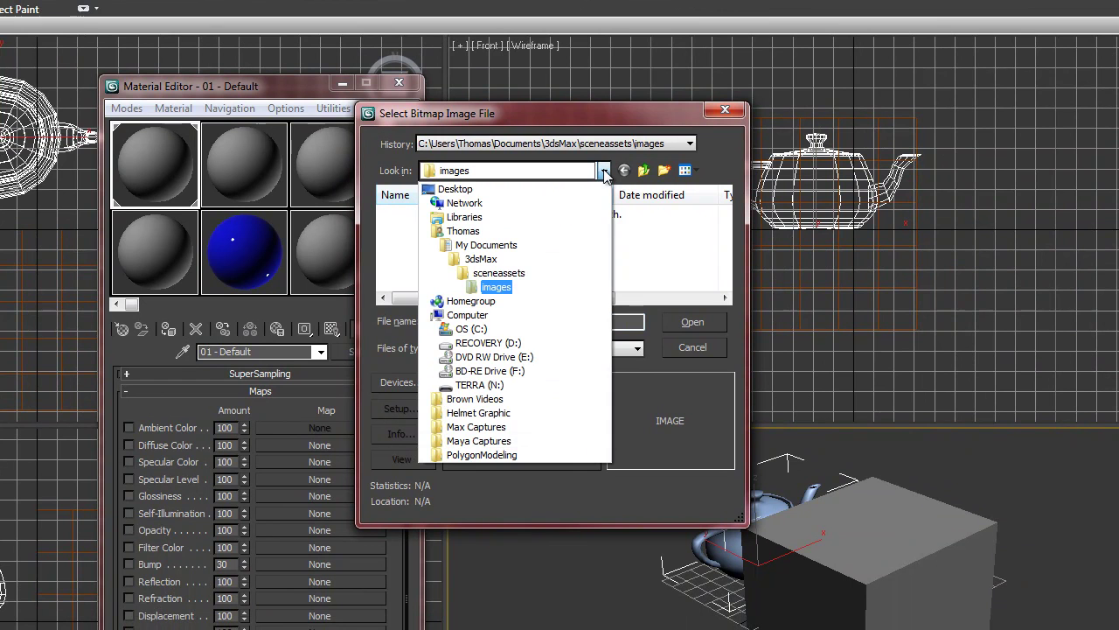
click(469, 329)
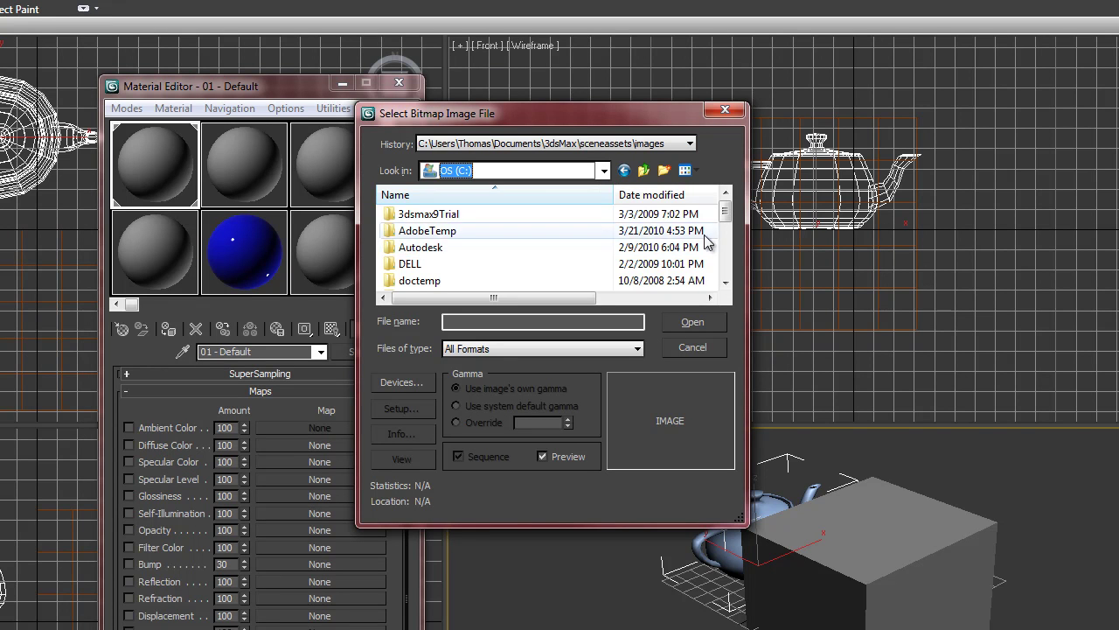
drag(725, 211, 726, 253)
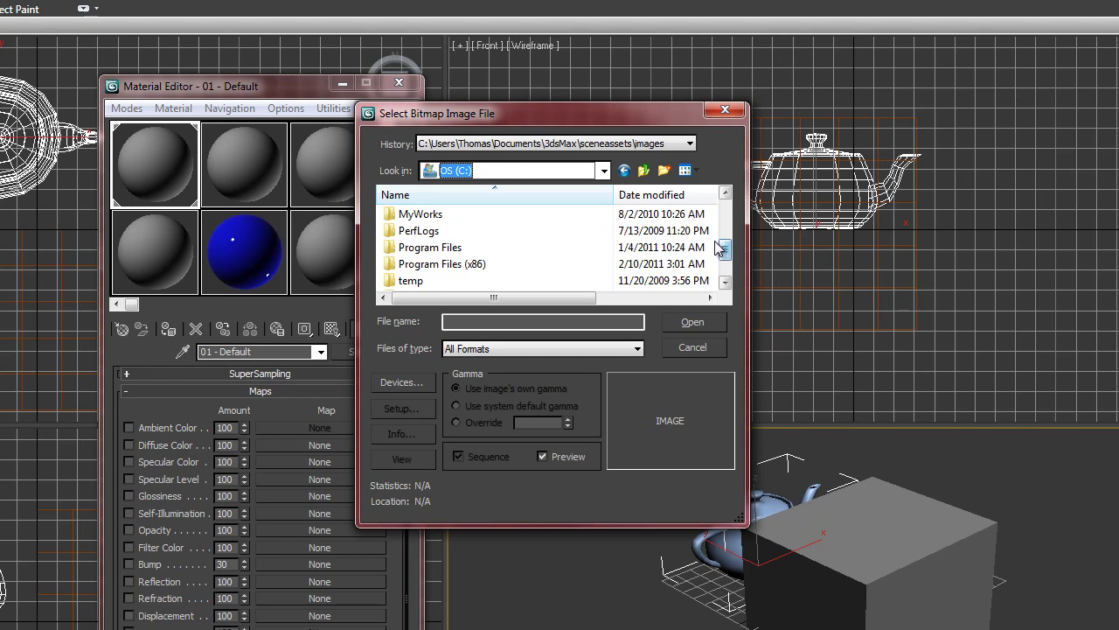
double_click(393, 264)
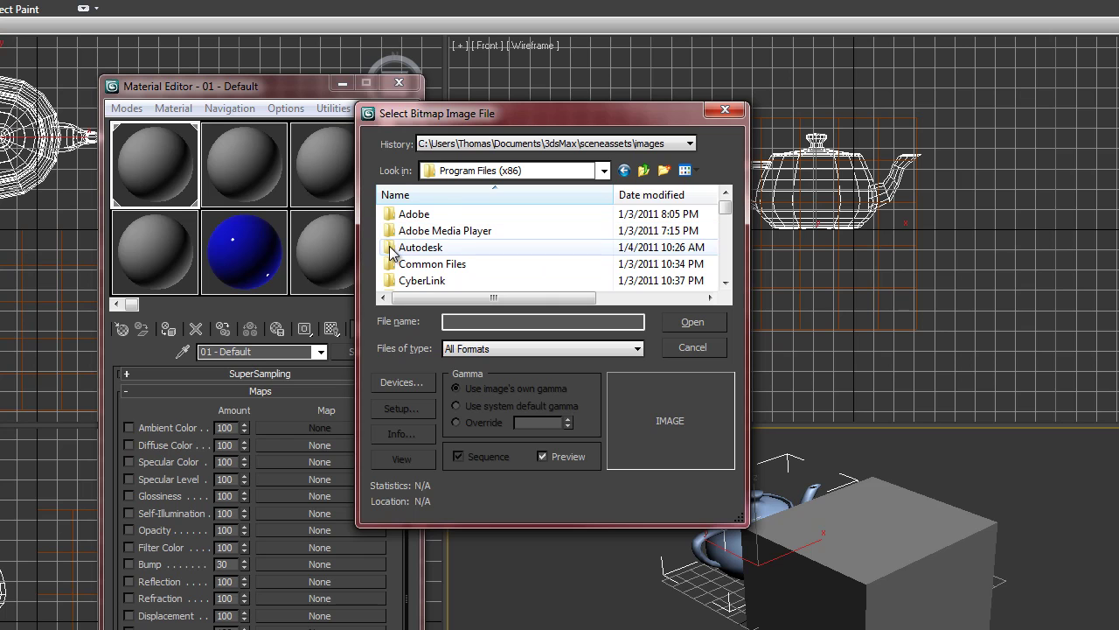
double_click(393, 249)
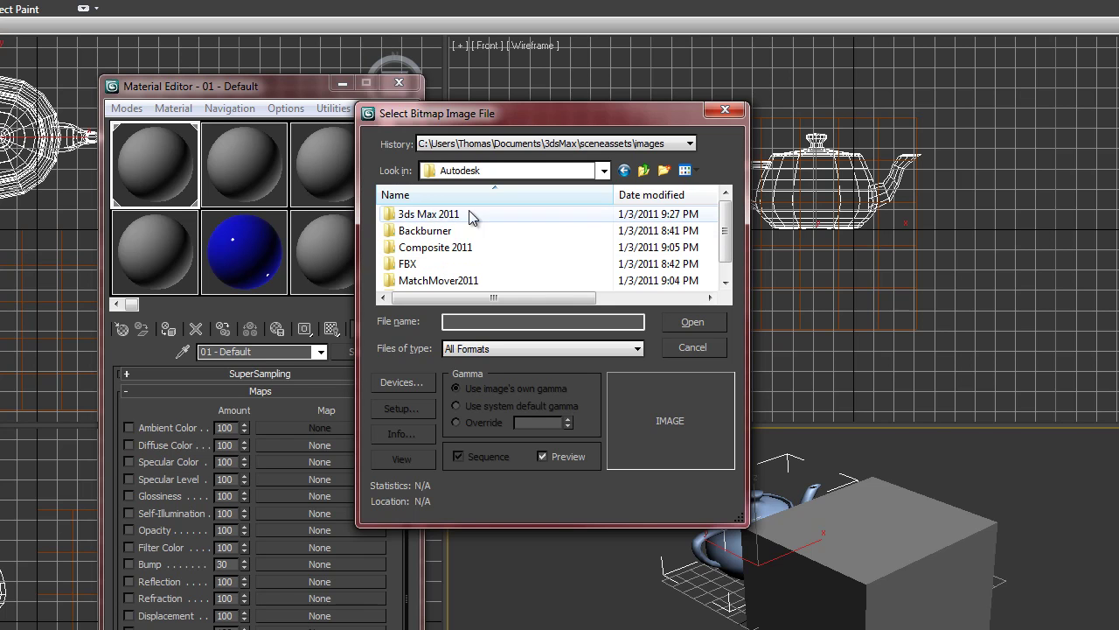
double_click(390, 216)
- Find the maps folder inside the 3ds Max 2011 folder and open it
click(725, 283)
click(725, 282)
click(725, 282)
click(725, 282)
click(725, 282)
click(725, 283)
click(726, 283)
click(725, 283)
click(725, 283)
click(725, 282)
click(725, 282)
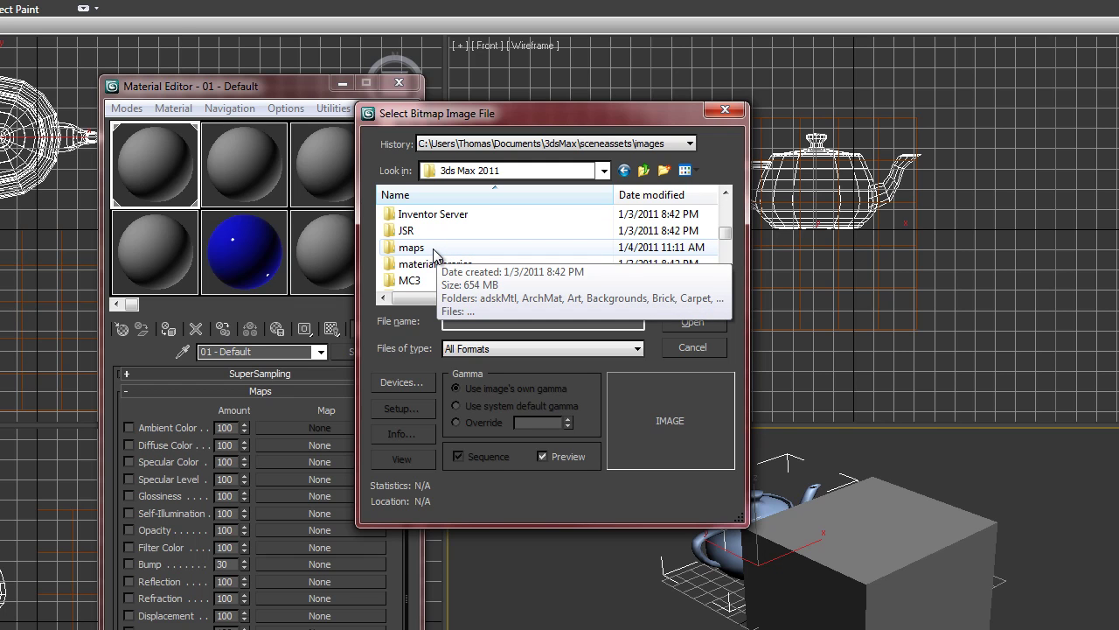
click(390, 252)
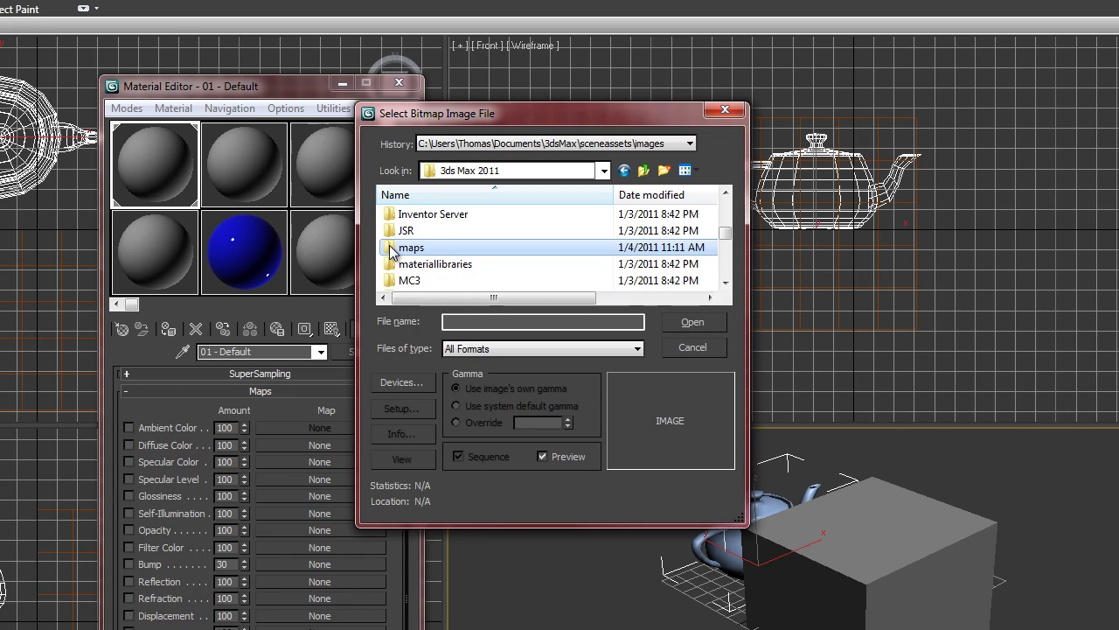
double_click(391, 252)
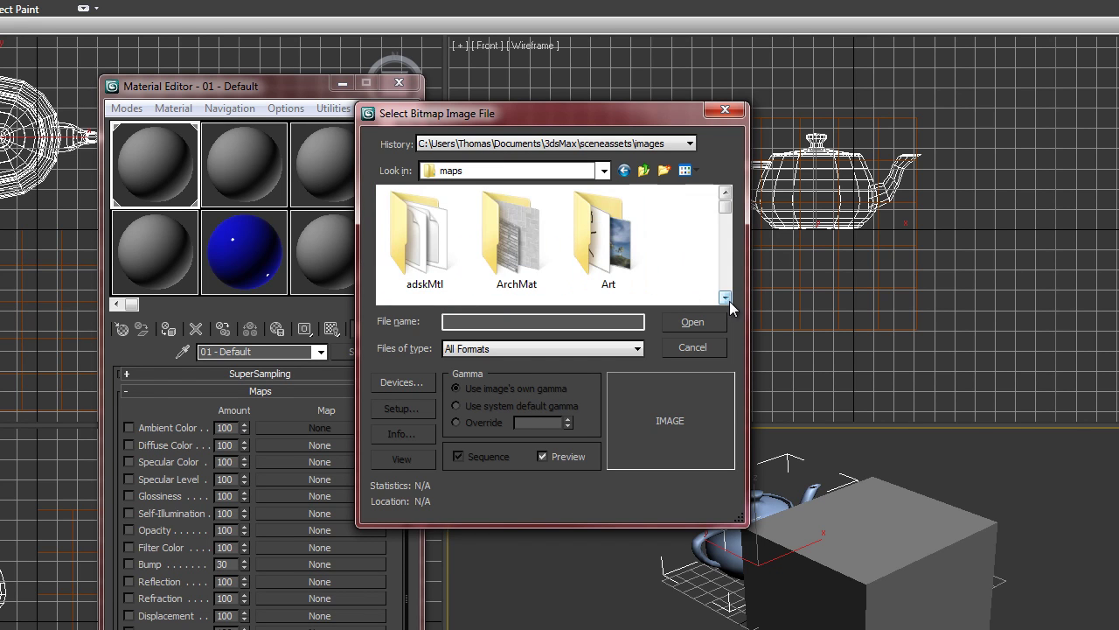
- Examine the texture thumbnails in the ArchMat folder
double_click(507, 241)
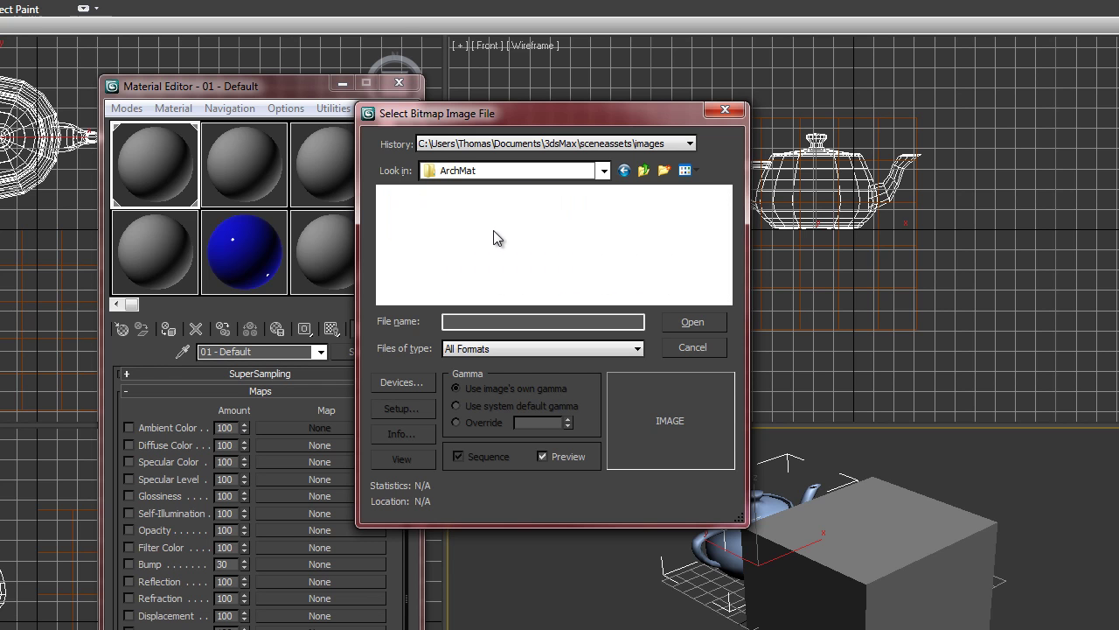
click(725, 298)
click(725, 297)
click(725, 298)
click(725, 298)
click(725, 297)
click(724, 297)
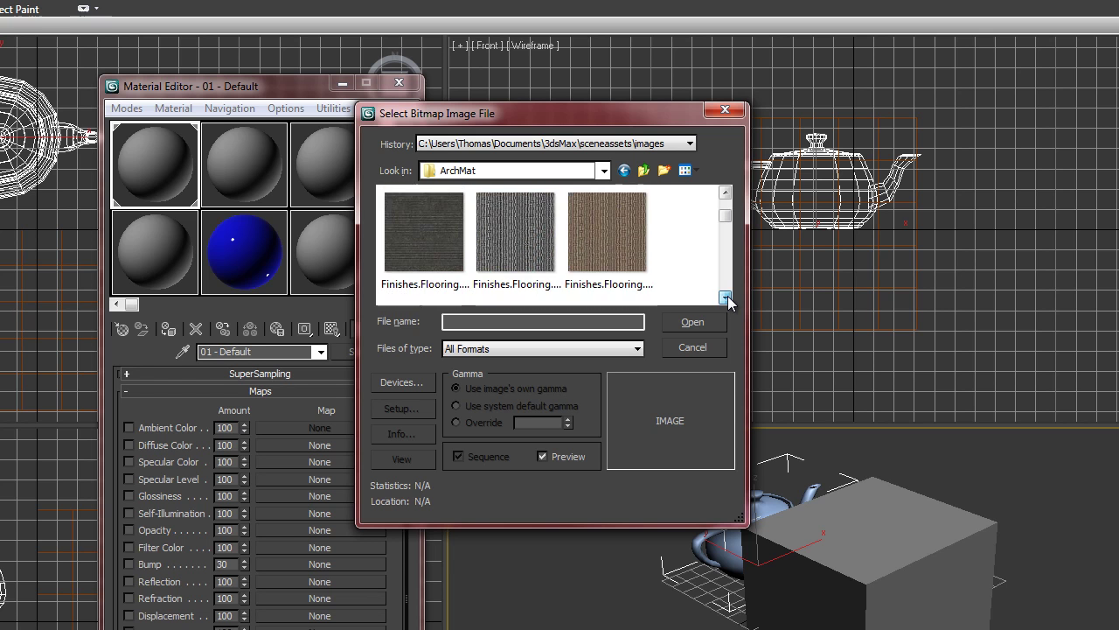
click(725, 192)
click(725, 192)
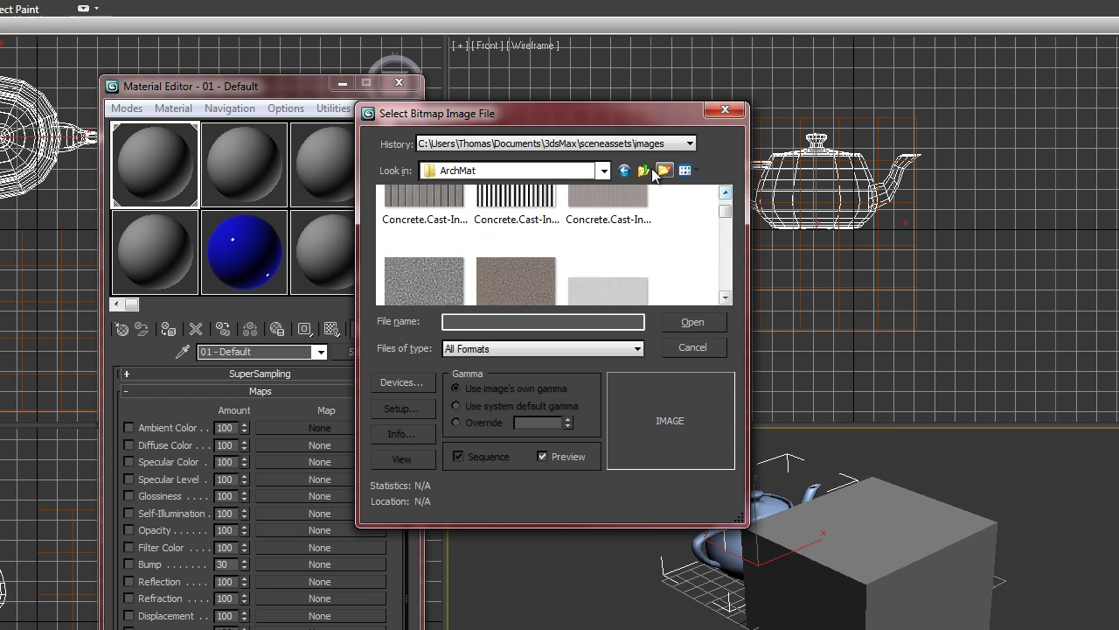
- Examine the Art folder's images and the other texture folders inside the maps folder
click(644, 171)
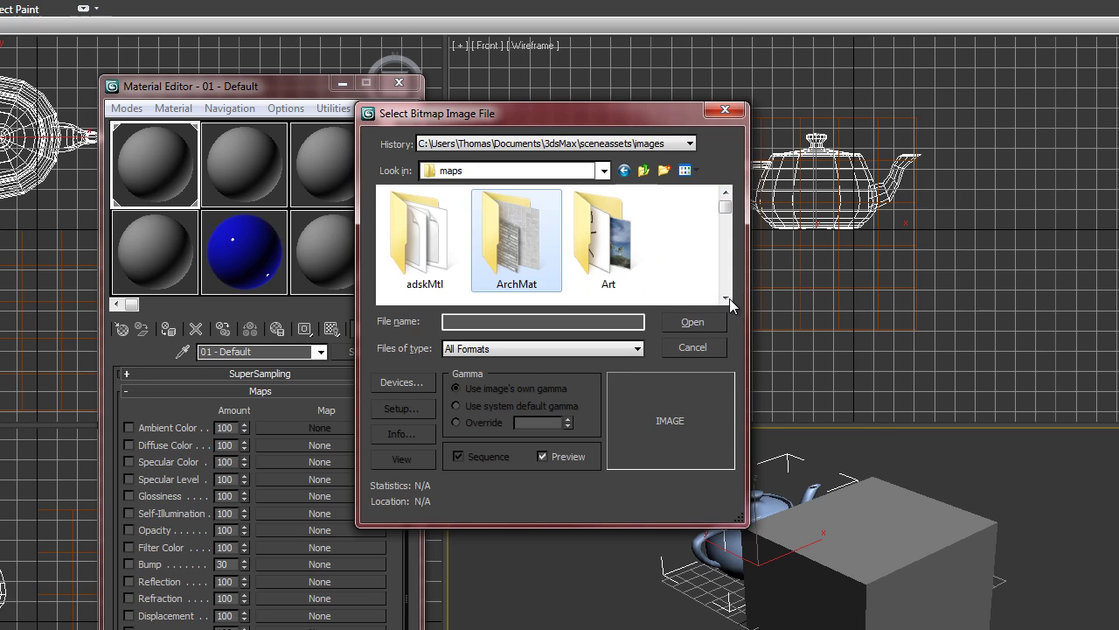
double_click(637, 241)
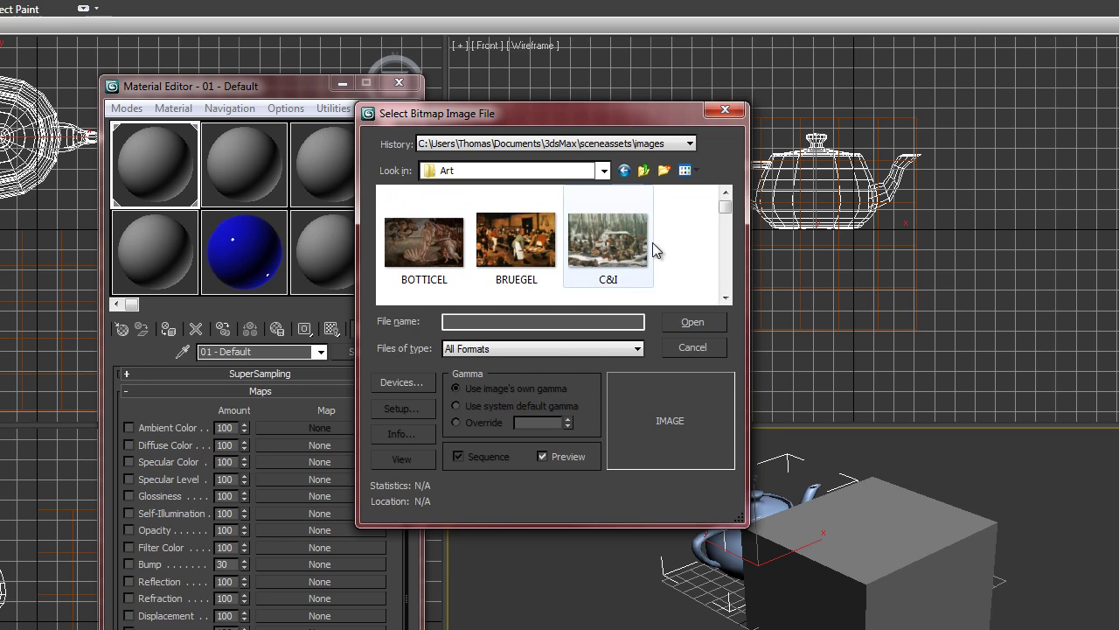
click(644, 171)
click(725, 298)
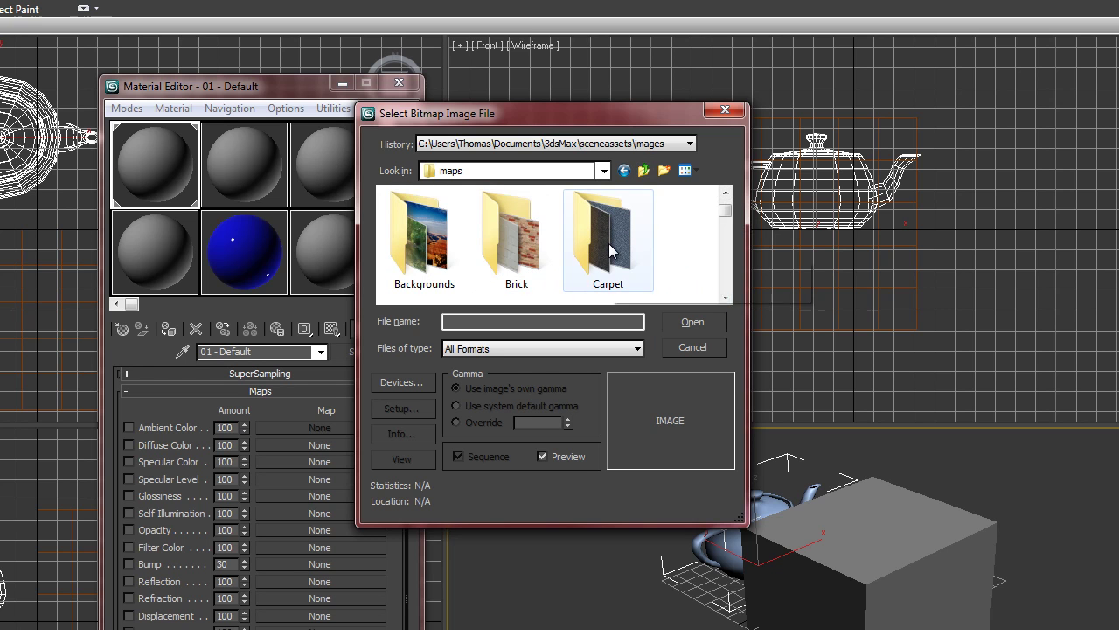
click(725, 298)
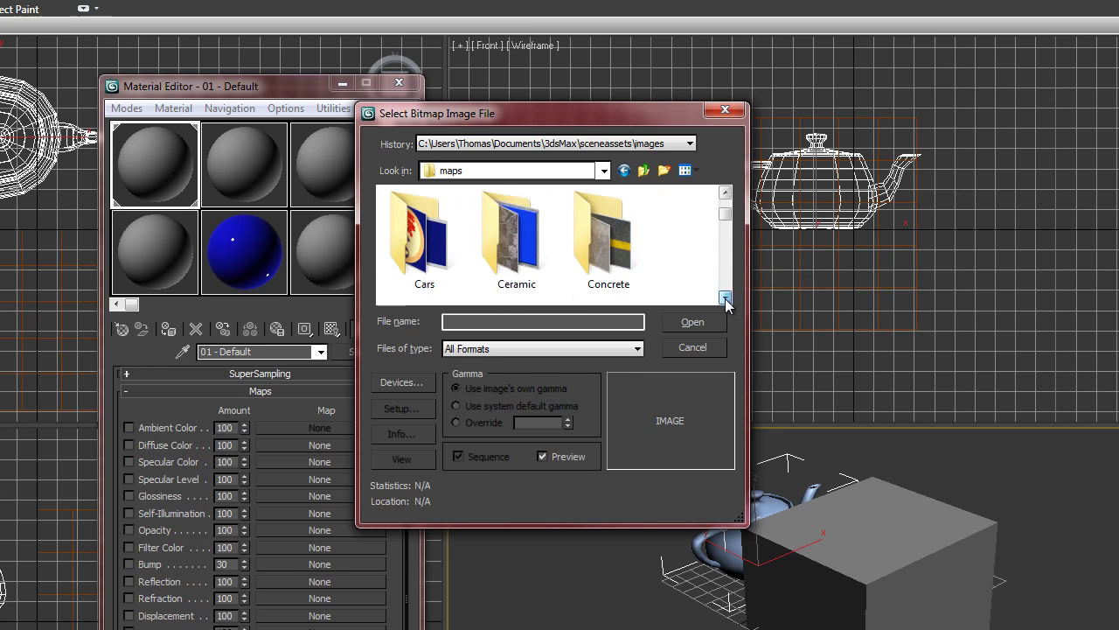
click(725, 299)
click(725, 298)
click(725, 298)
click(725, 299)
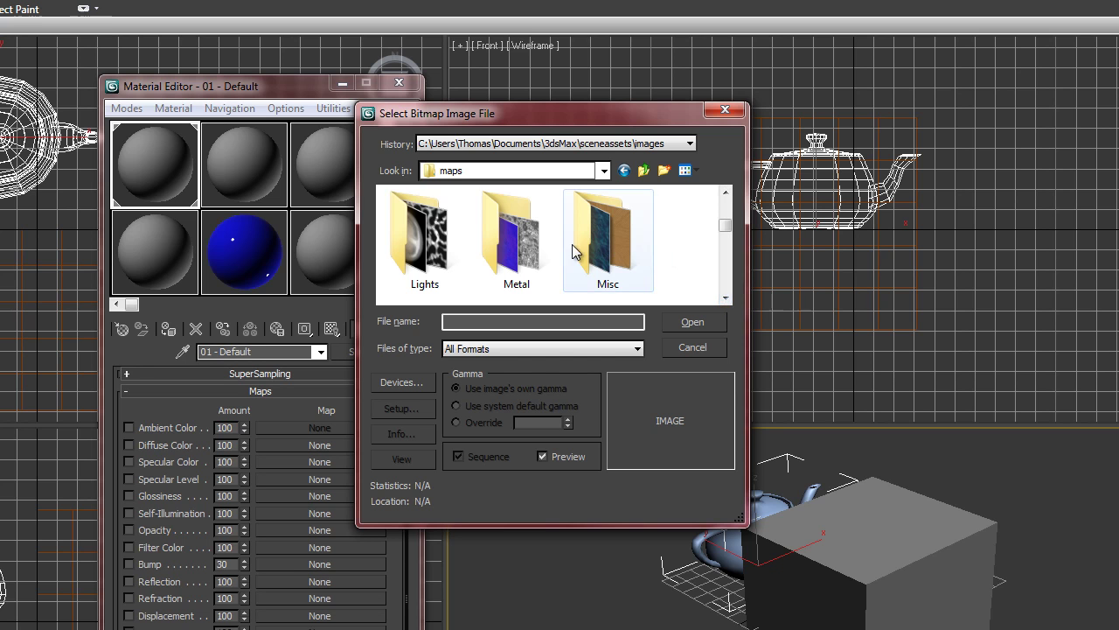
click(725, 191)
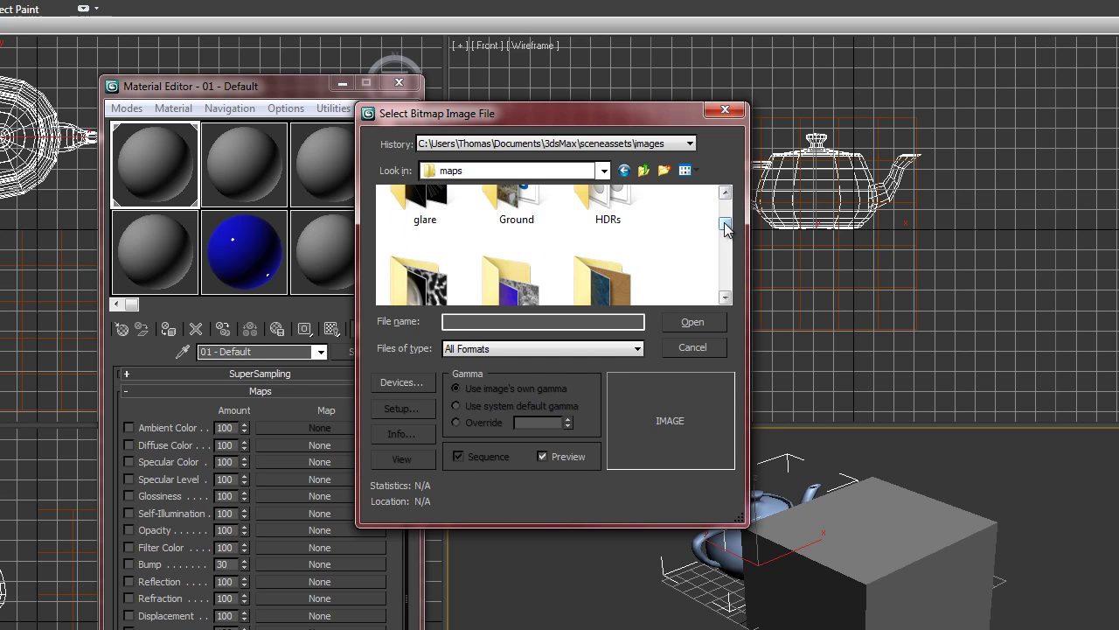
click(725, 192)
click(725, 192)
- Load the grey Brick_Non_Uniform_12inch_Running_bump image from the ArchMat folder as the diffuse bitmap
double_click(495, 245)
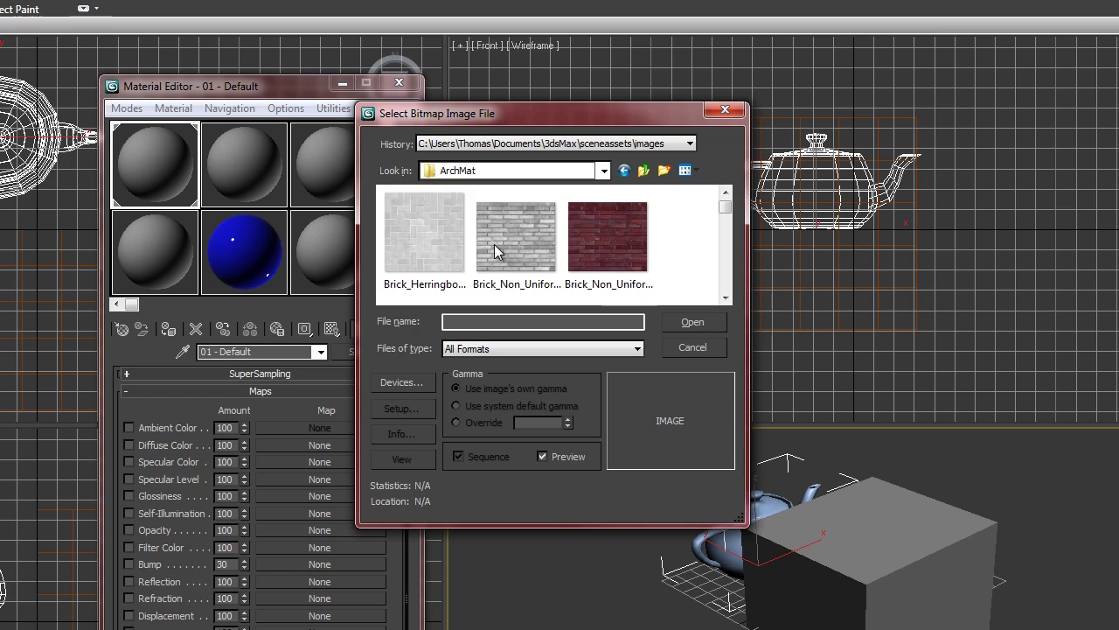
click(512, 249)
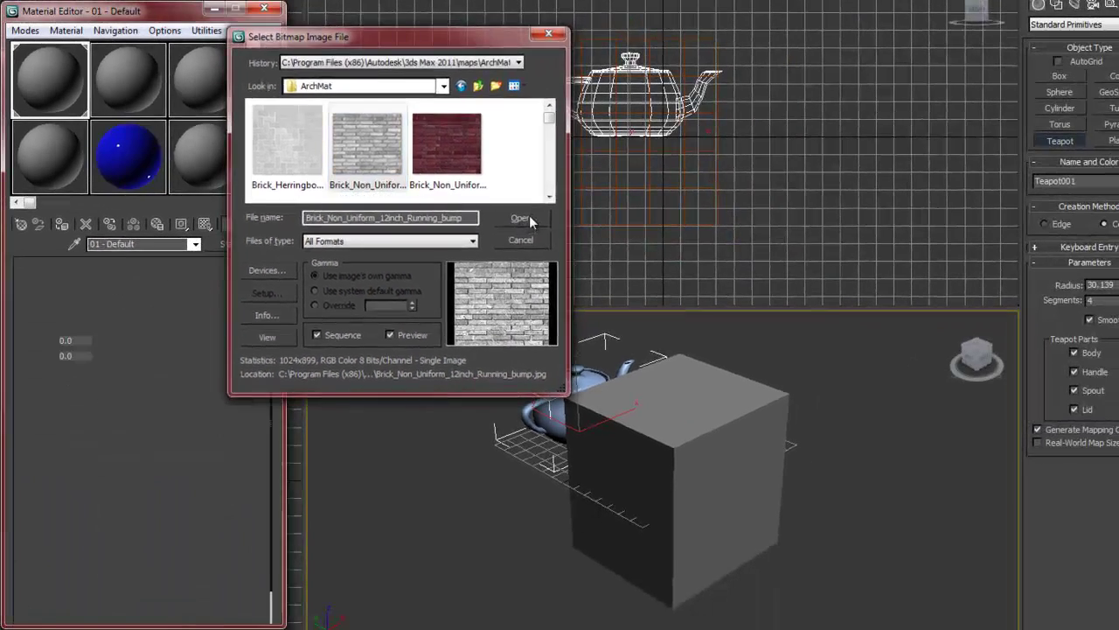
click(524, 218)
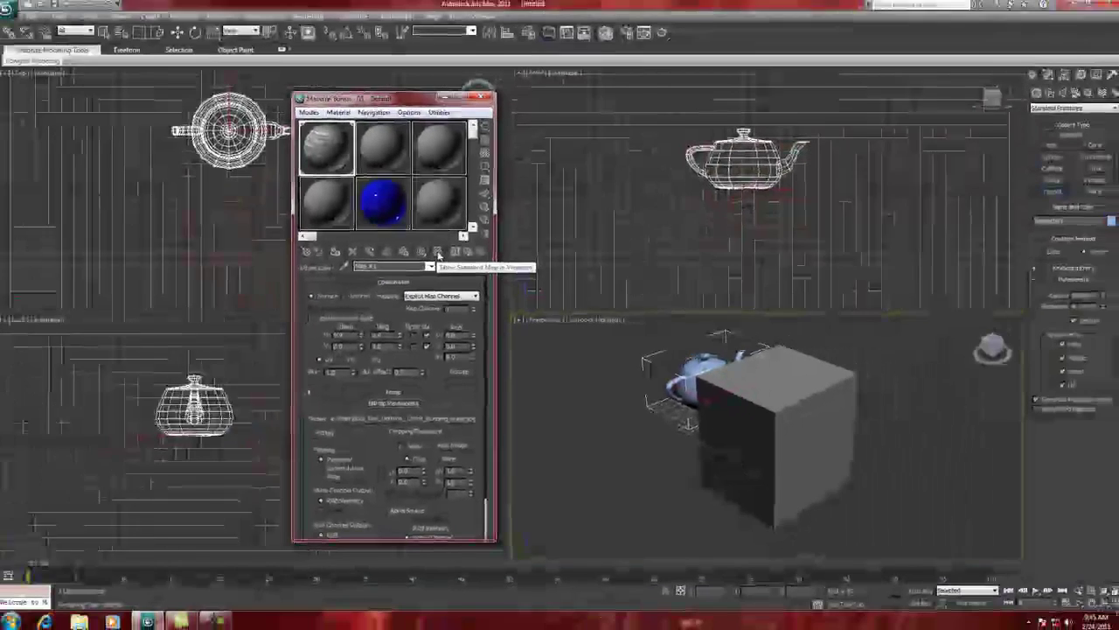
- Show the brick map on the cube in the viewport and check it with a render of the Perspective view
click(424, 224)
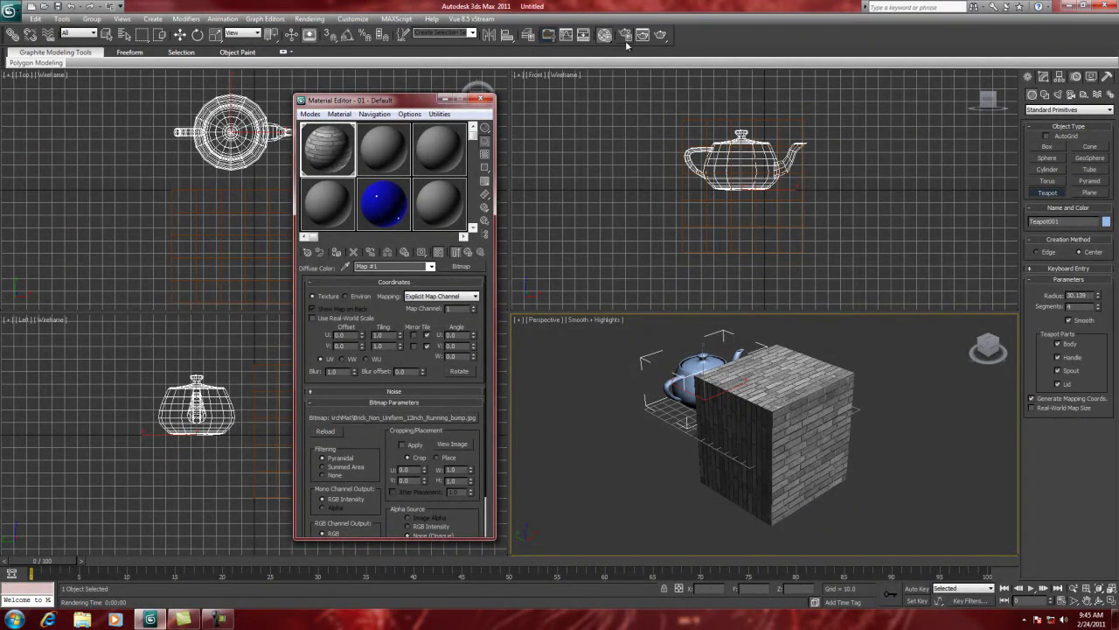
click(660, 35)
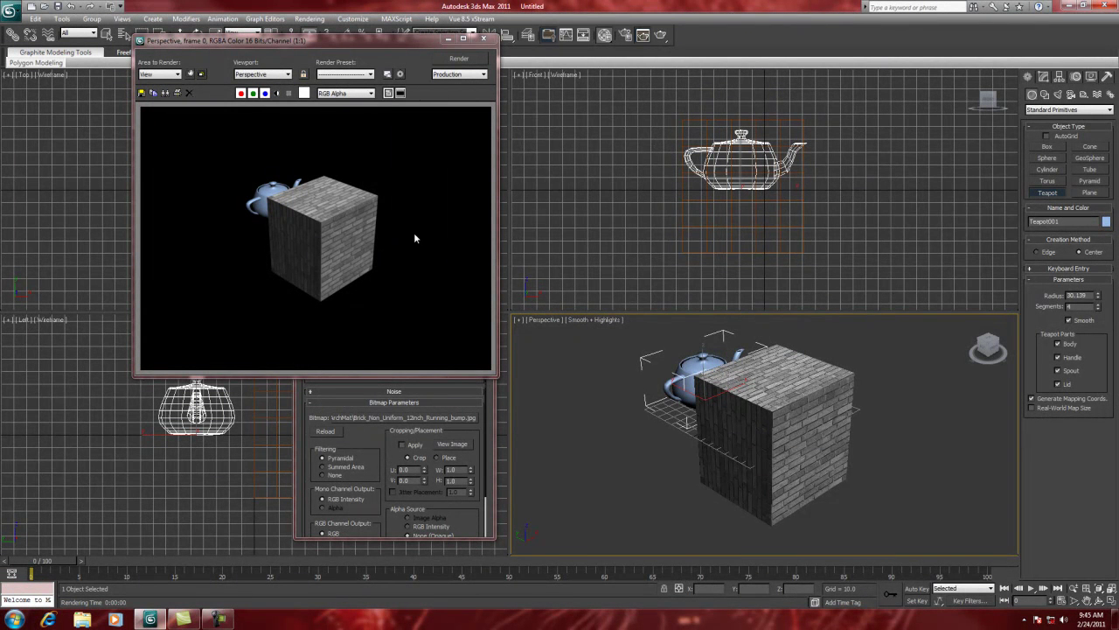
click(483, 38)
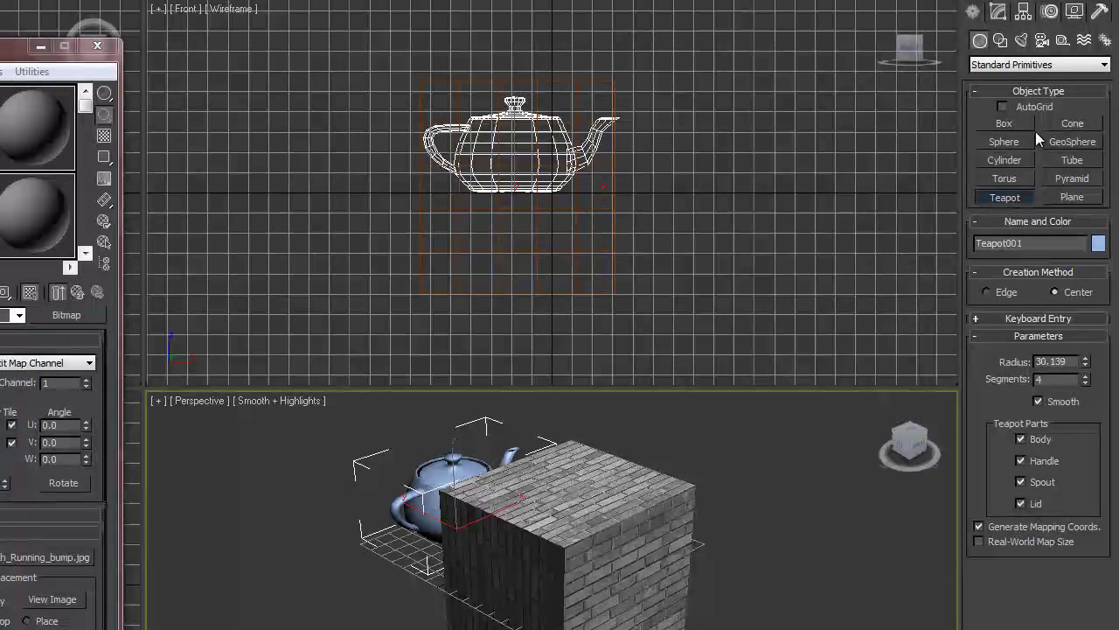
- Create a thin wall-like box in the Front view around the teapot's outline, about 119 long and 185 wide
click(1004, 123)
drag(330, 57, 707, 295)
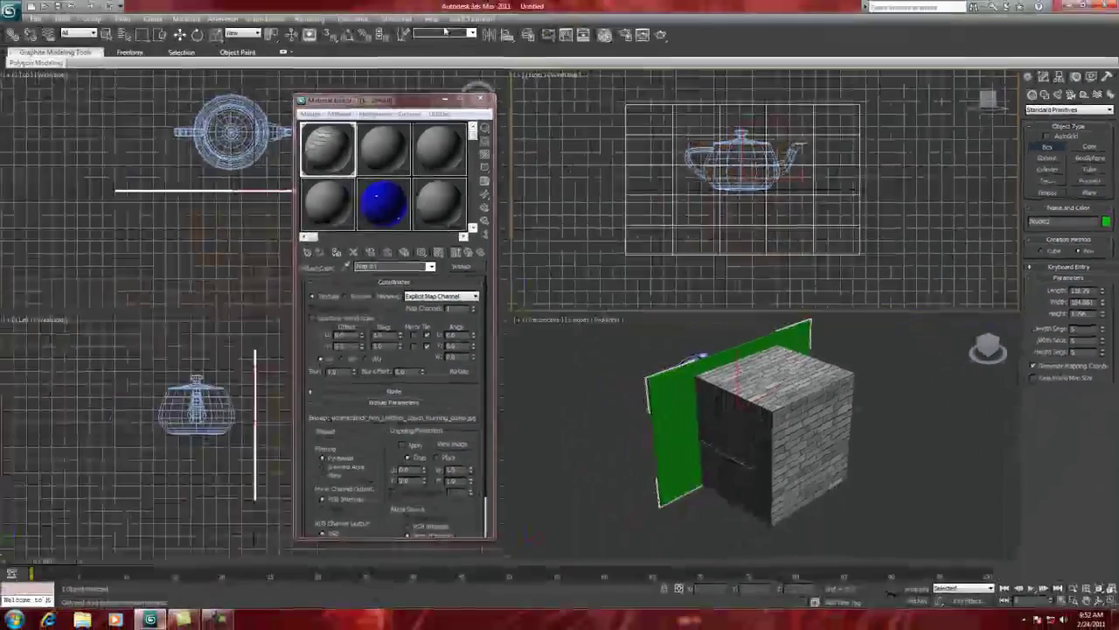
- Move the teapot in the Top view along the Y axis, farther away from the new thin box
click(180, 35)
click(223, 193)
scroll(224, 191, down, 3)
drag(236, 161, 235, 136)
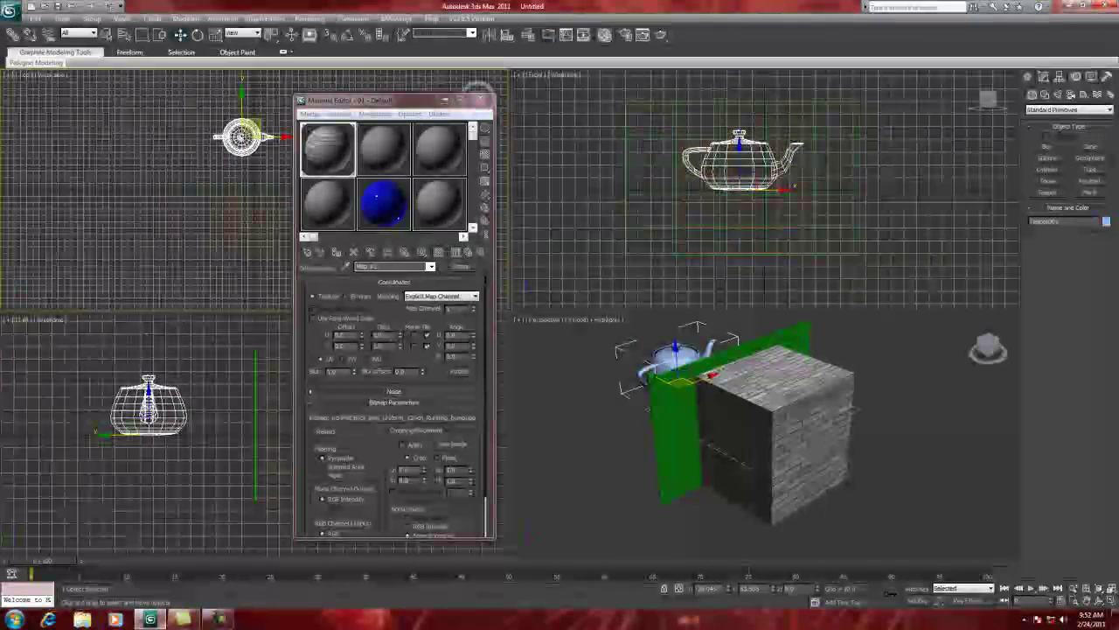
- Delete the teapot and the brick-textured cube, and select the remaining thin green box
key(Delete)
click(725, 399)
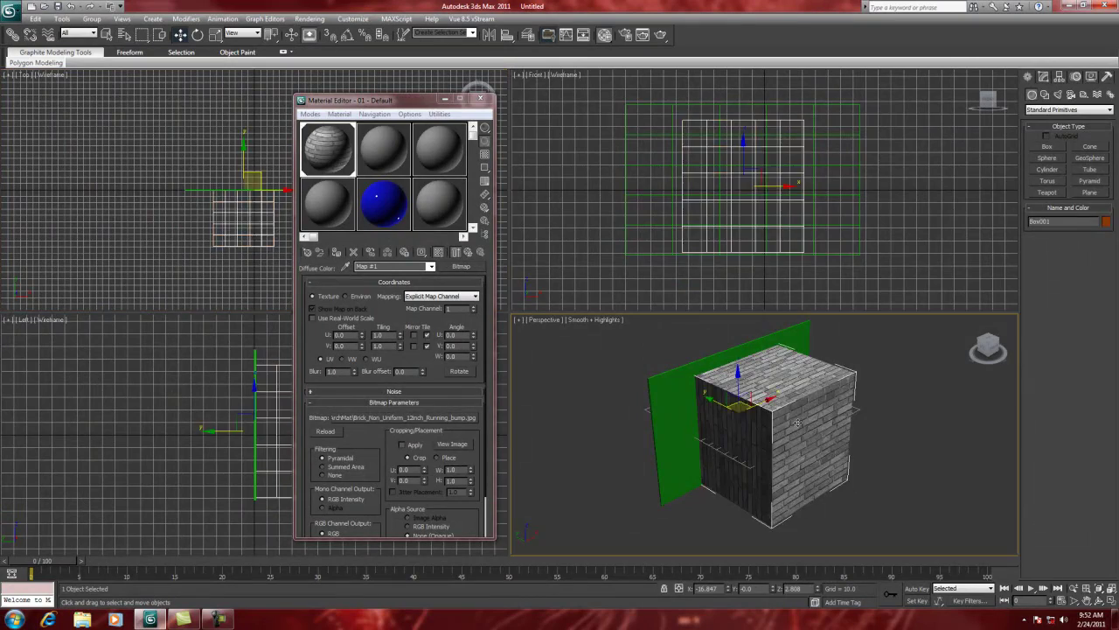
key(Delete)
click(717, 419)
scroll(760, 416, up, 2)
middle_drag(760, 415, 766, 441)
scroll(766, 440, down, 2)
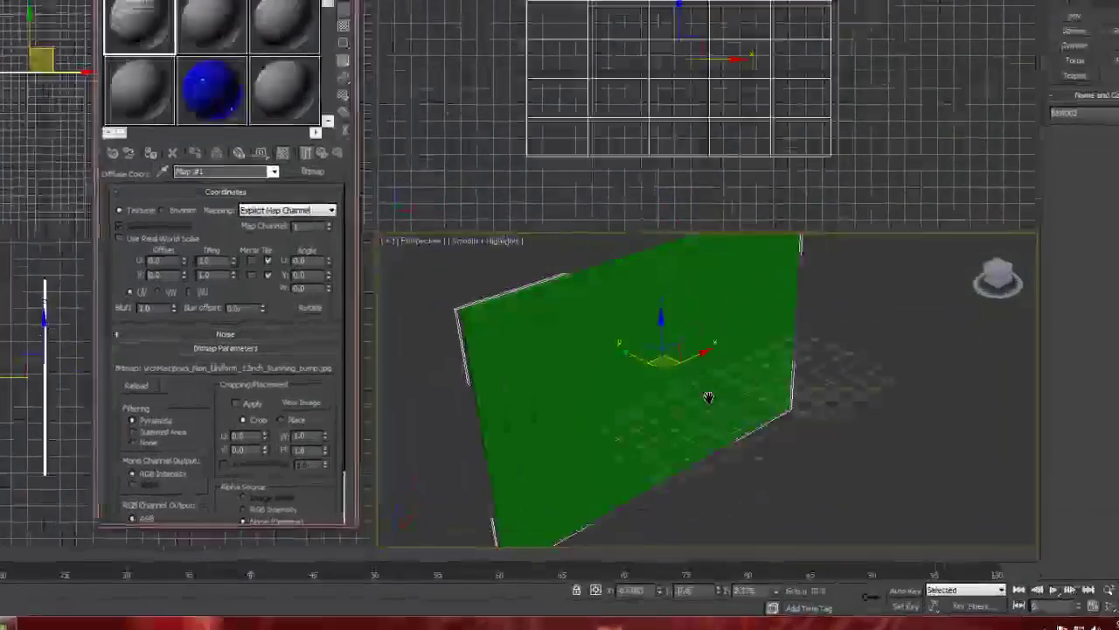
- Start a Bitmap map for the Diffuse Color of the unused 02 - Default material
click(42, 2)
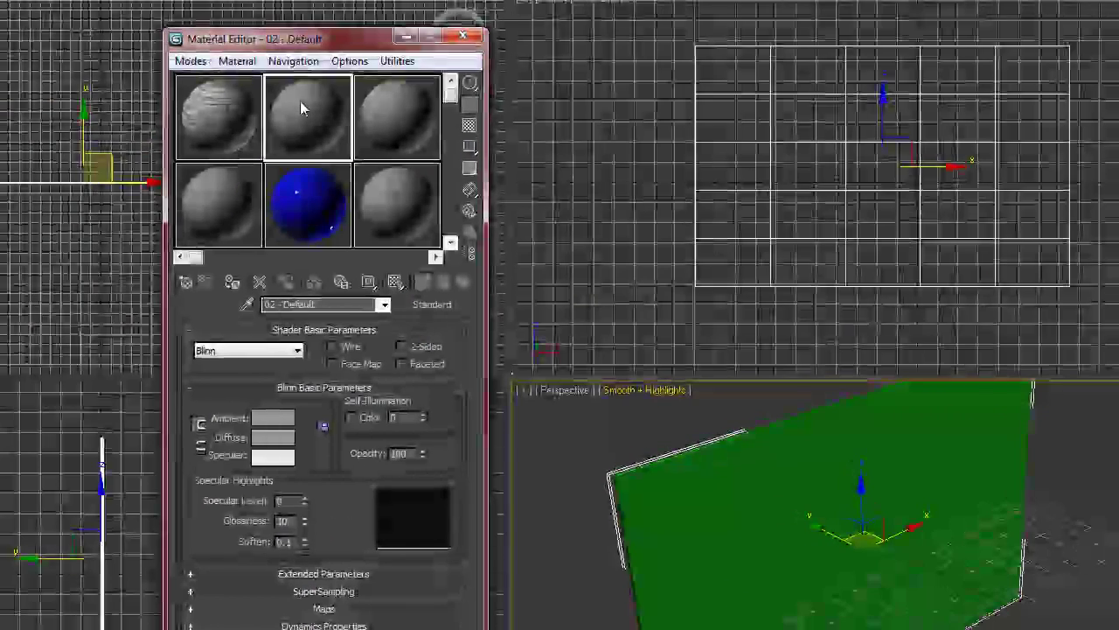
click(324, 609)
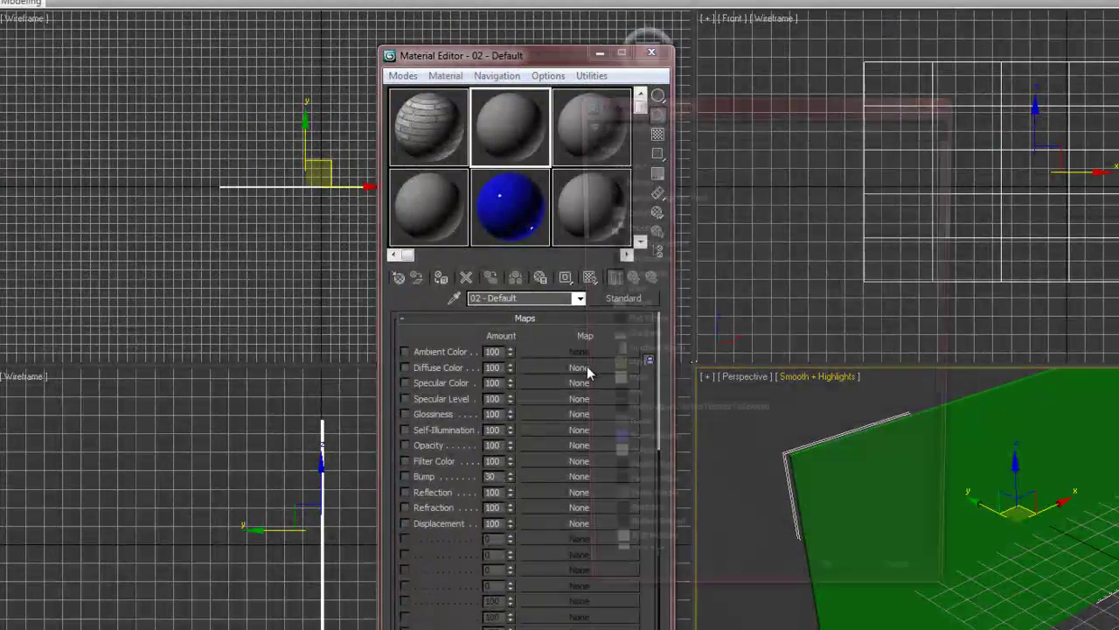
click(587, 367)
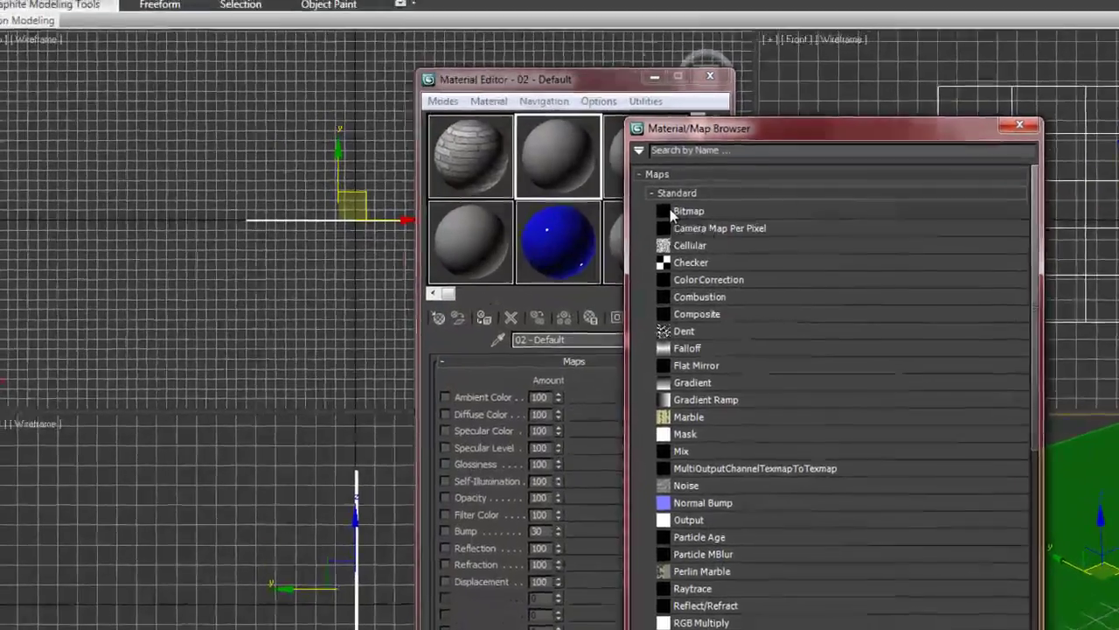
double_click(631, 179)
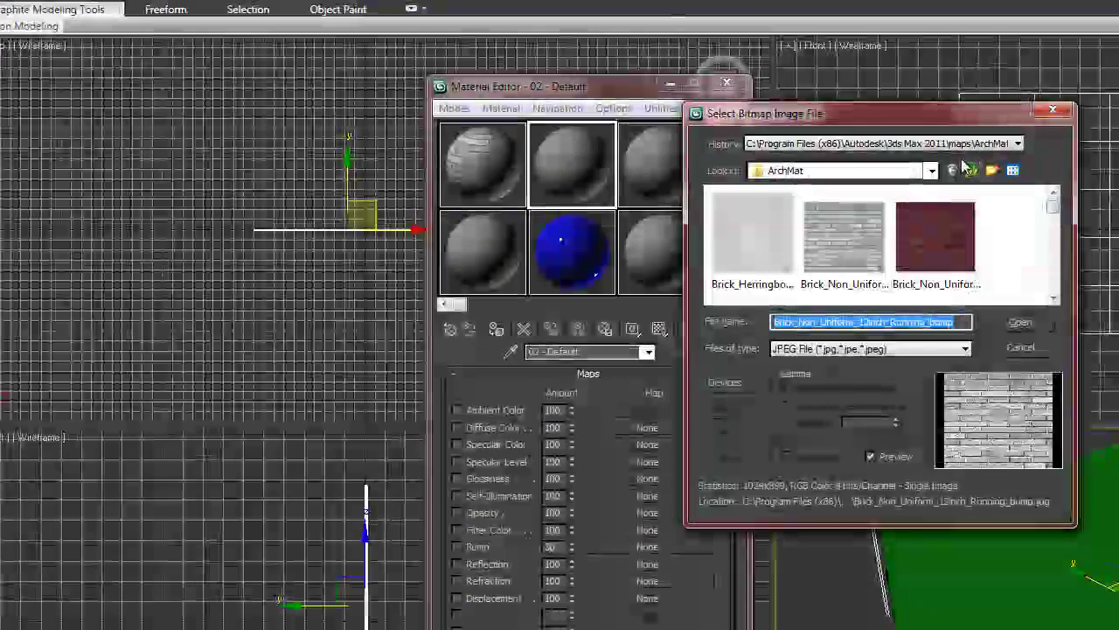
- Load the REMBRANT image from the maps' Art folder as the diffuse bitmap of 02 - Default
click(974, 171)
double_click(928, 234)
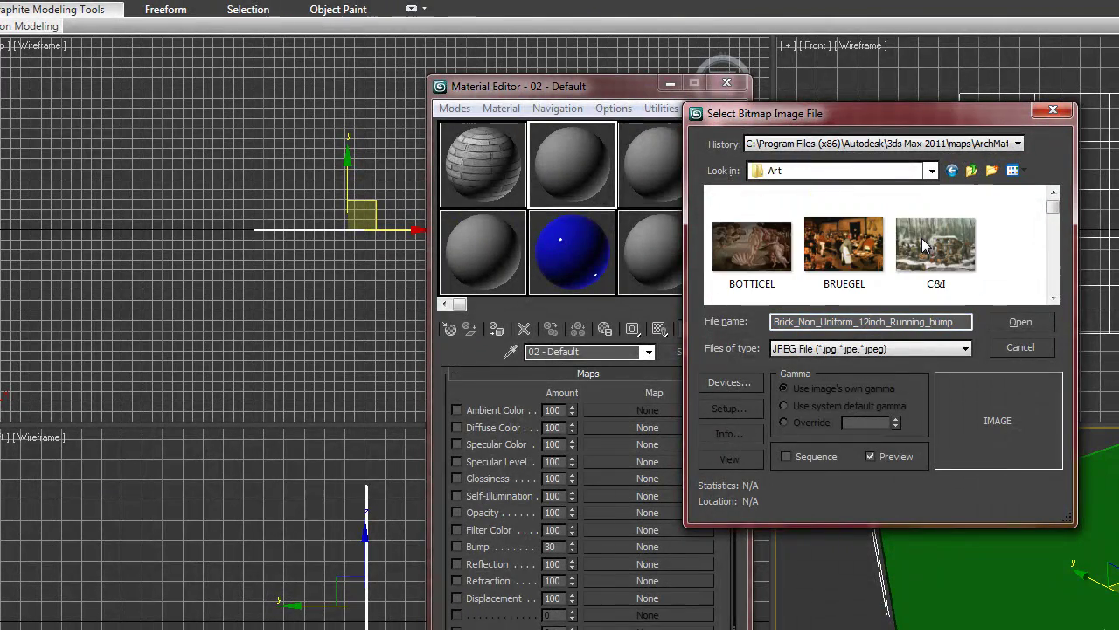
click(1053, 299)
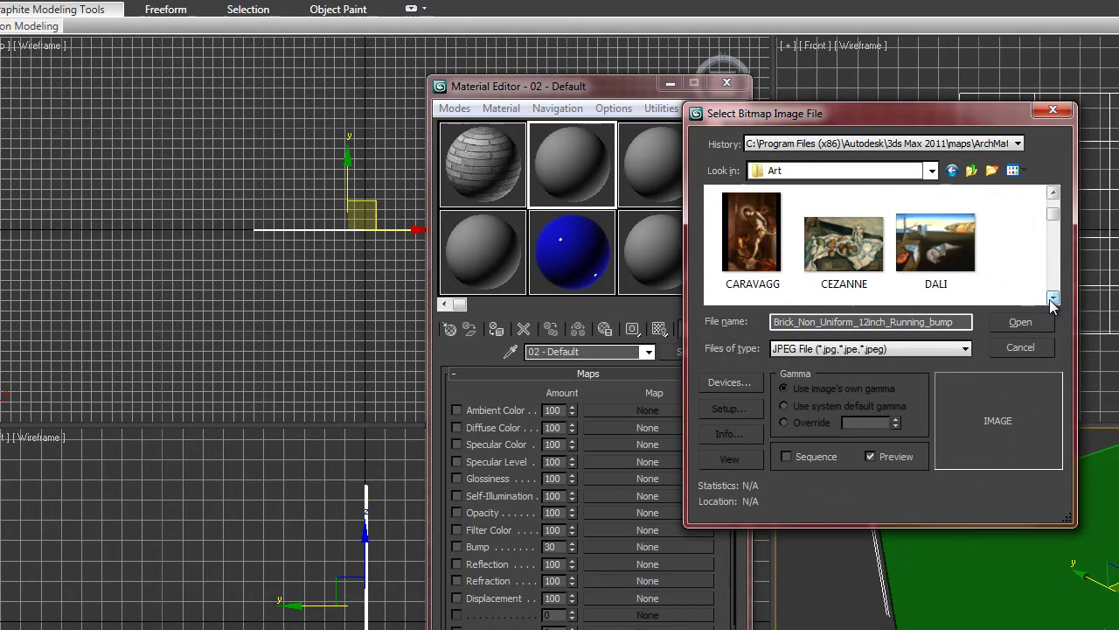
click(1053, 299)
click(1053, 299)
click(1053, 299)
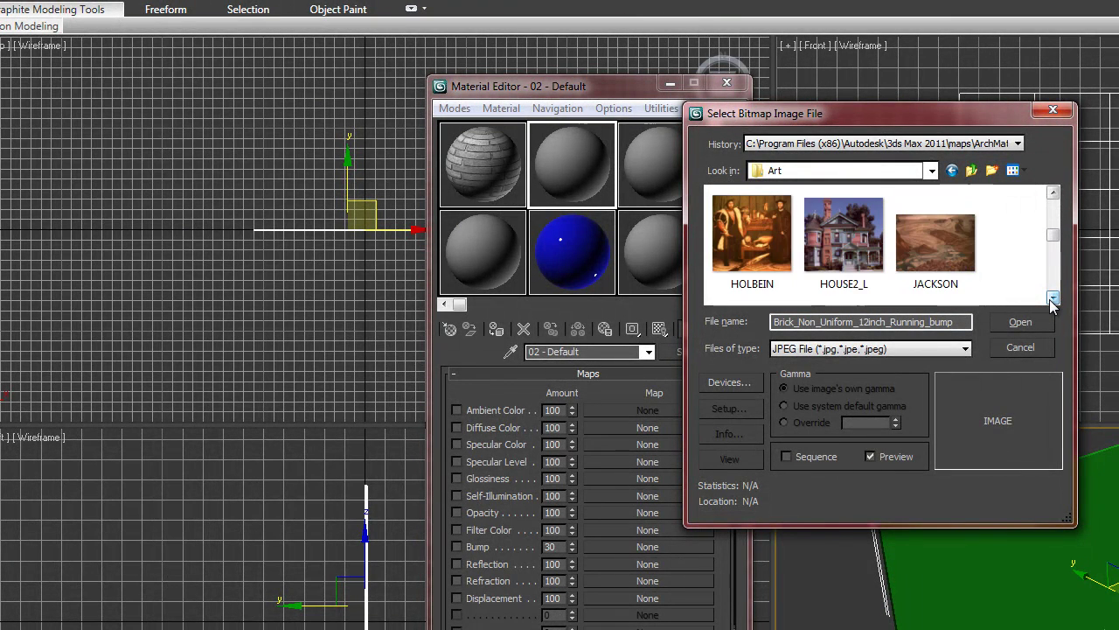
click(1053, 299)
click(1053, 299)
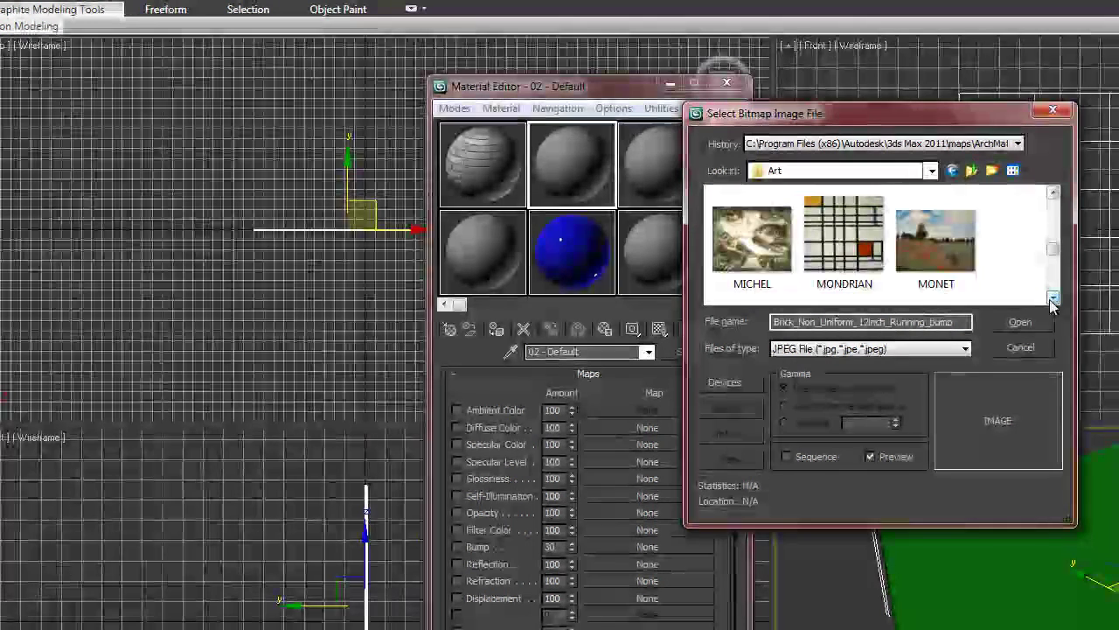
click(1053, 299)
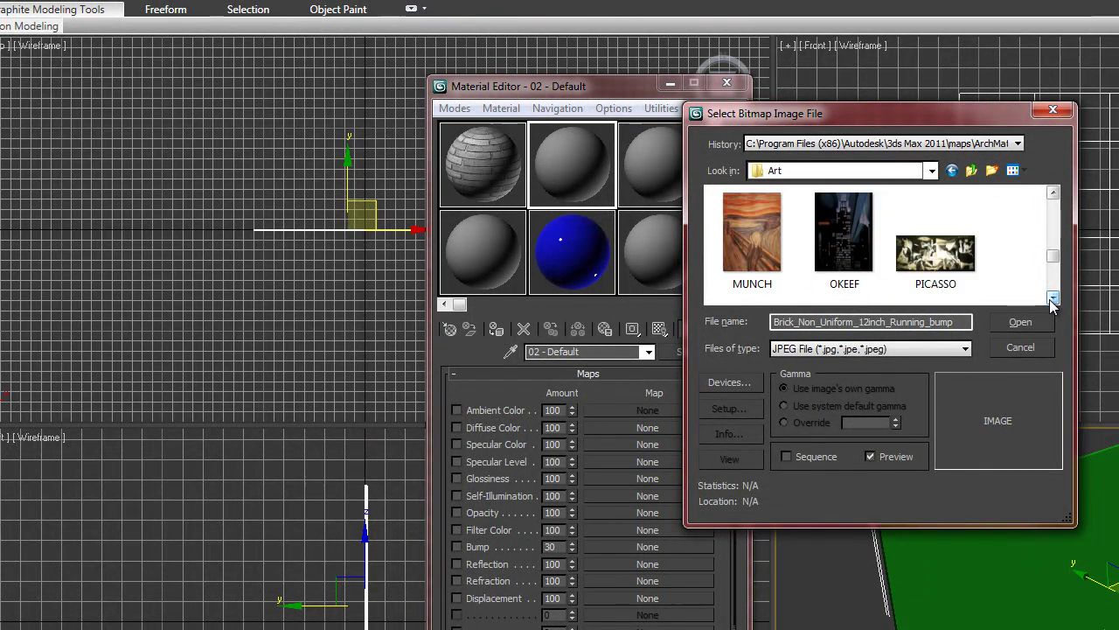
click(1053, 299)
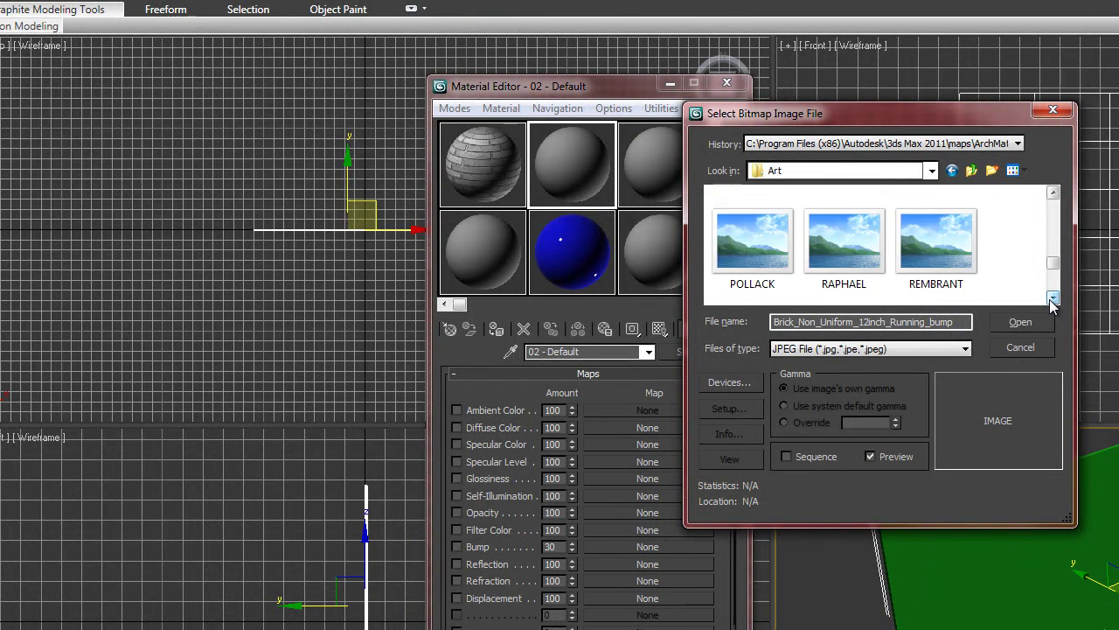
click(959, 242)
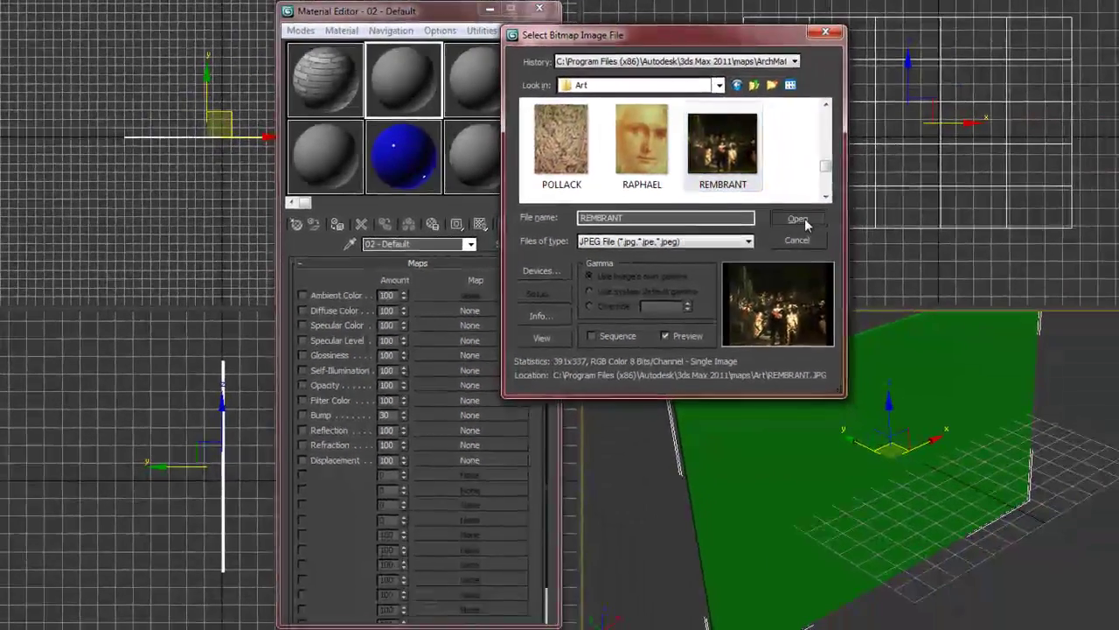
click(883, 259)
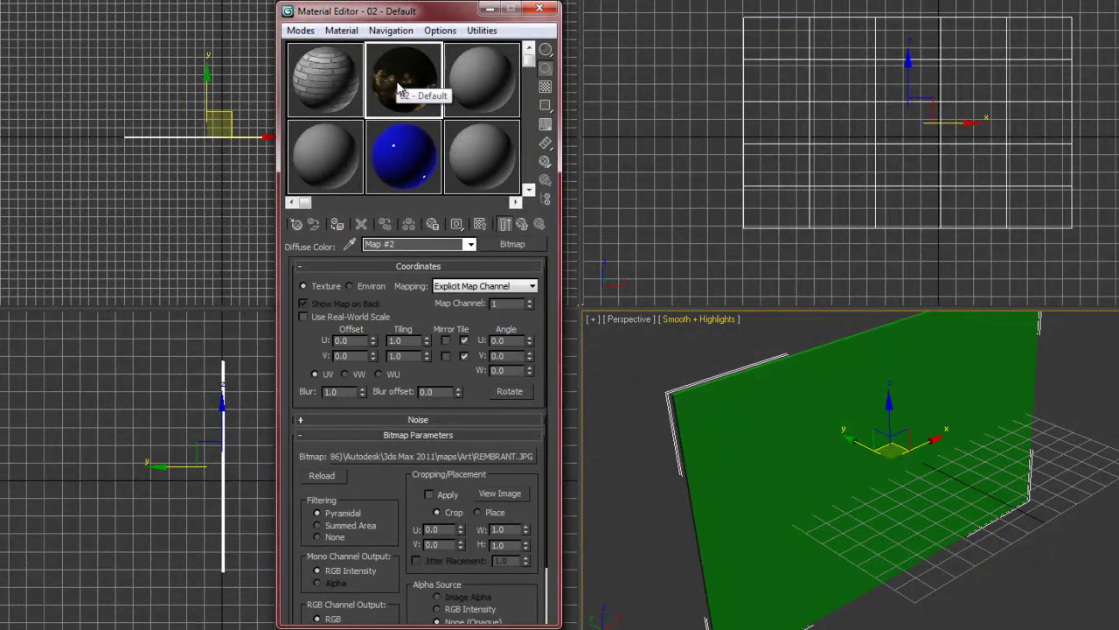
- Apply the painting material to the thin box, show its map in the viewport, and view the panel from the front
drag(400, 79, 794, 408)
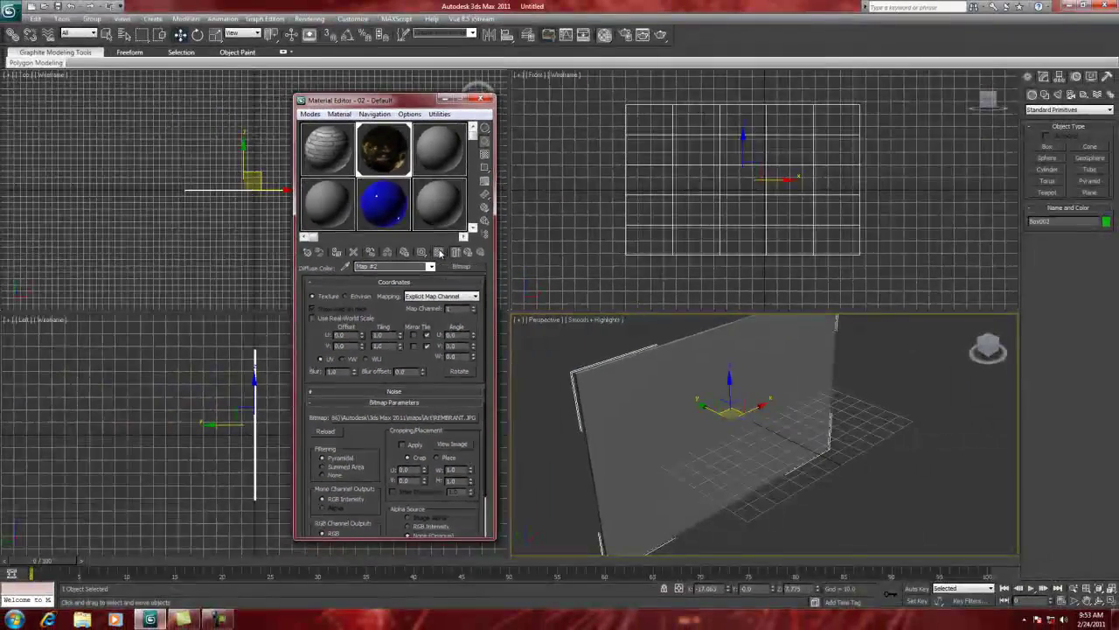
click(440, 253)
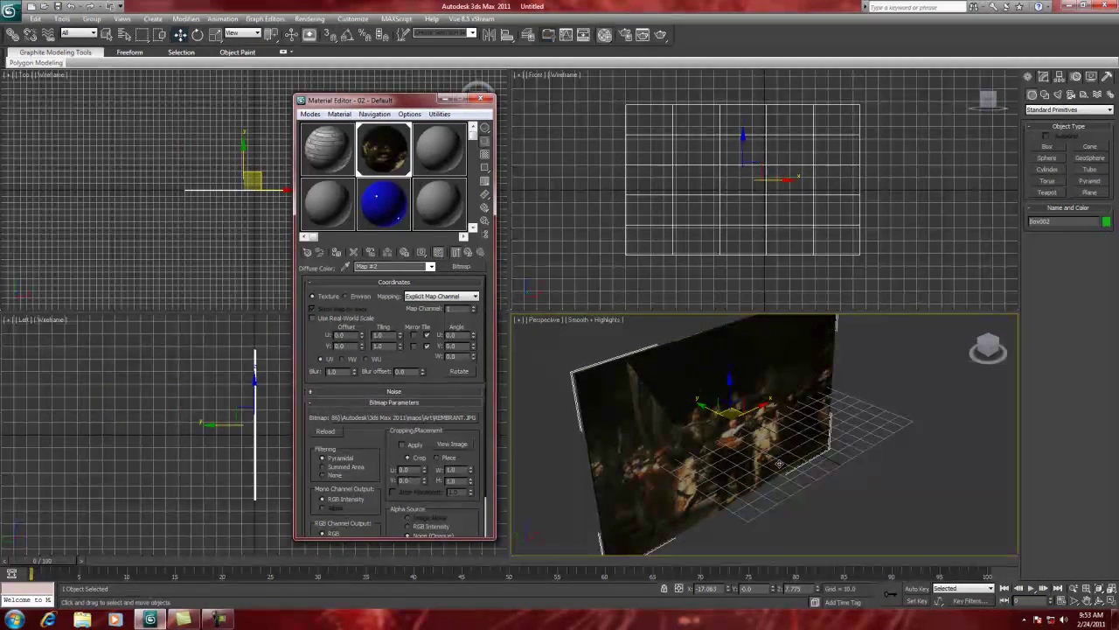
click(1098, 602)
mouse_move(674, 404)
mouse_down()
mouse_move(866, 407)
mouse_move(796, 416)
mouse_up()
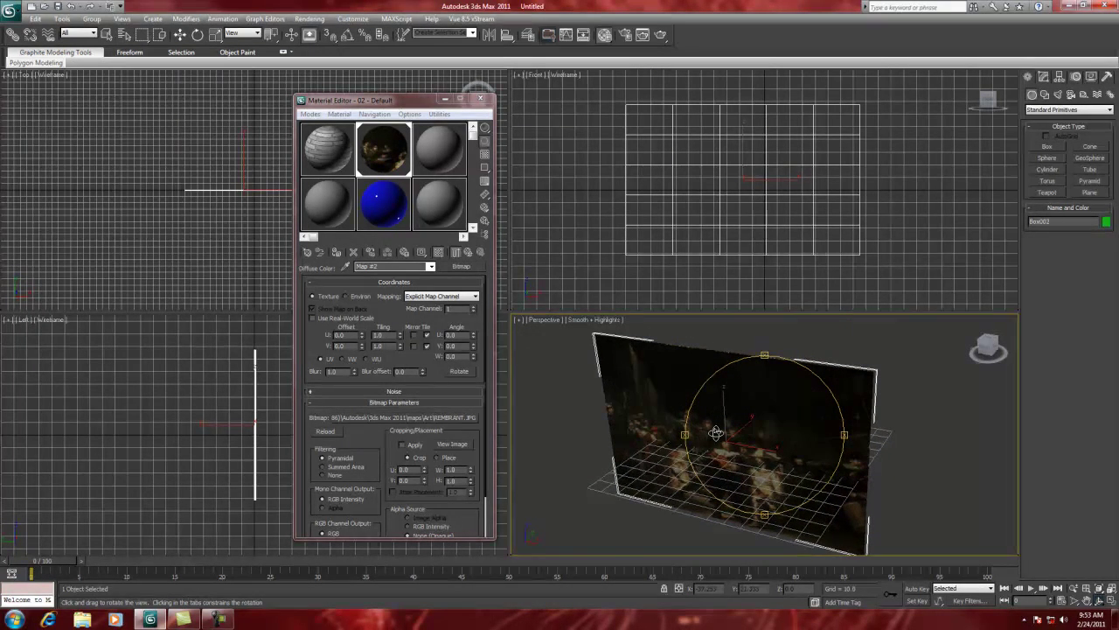
mouse_move(731, 444)
mouse_down()
mouse_move(818, 431)
mouse_move(795, 416)
mouse_up()
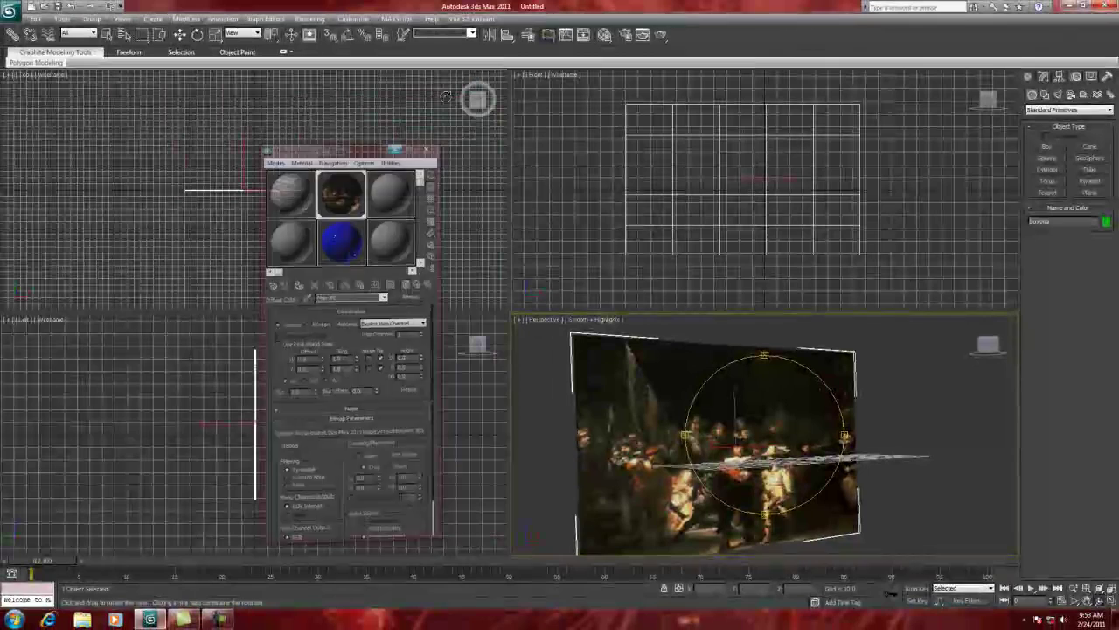
- Put the Material Editor away and create a large, thin floor box in the Top view, extending well around the painting panel
key(m)
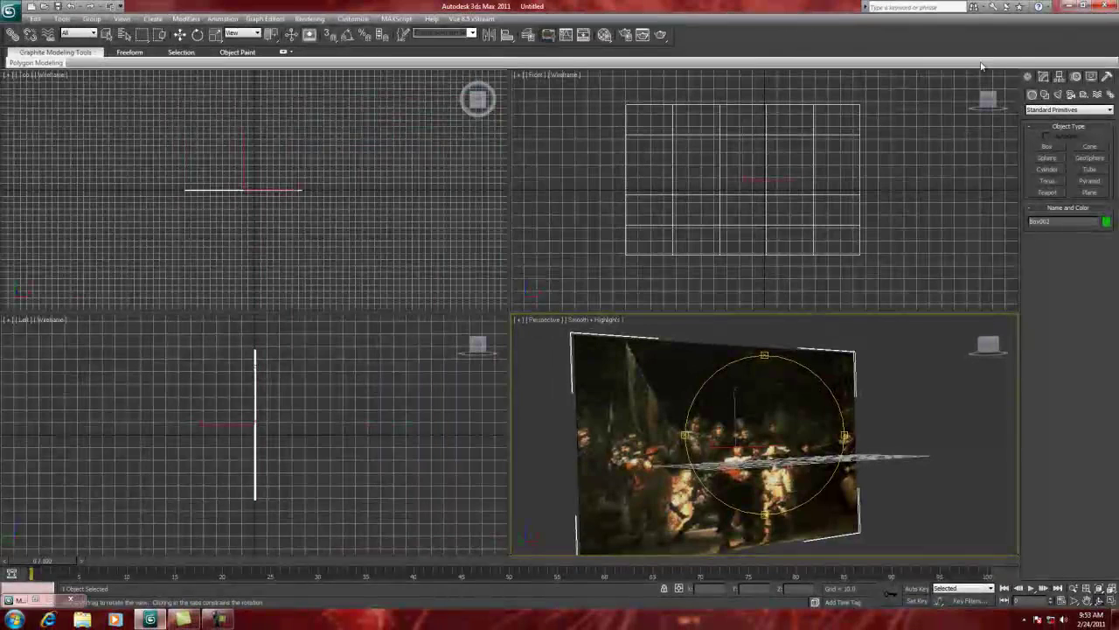
click(1047, 146)
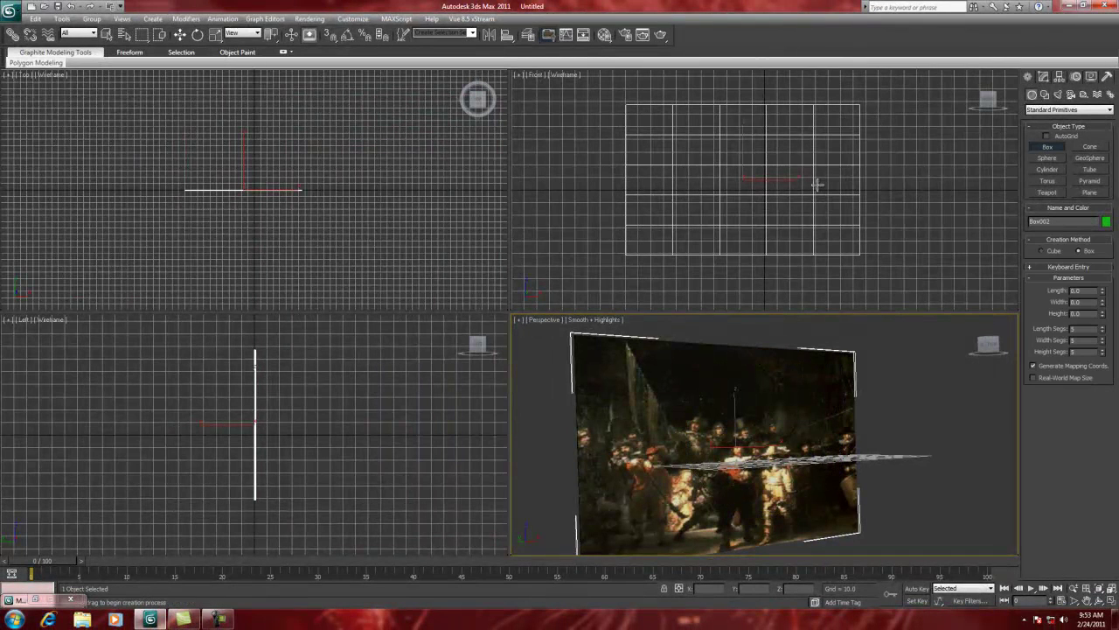
scroll(739, 185, down, 5)
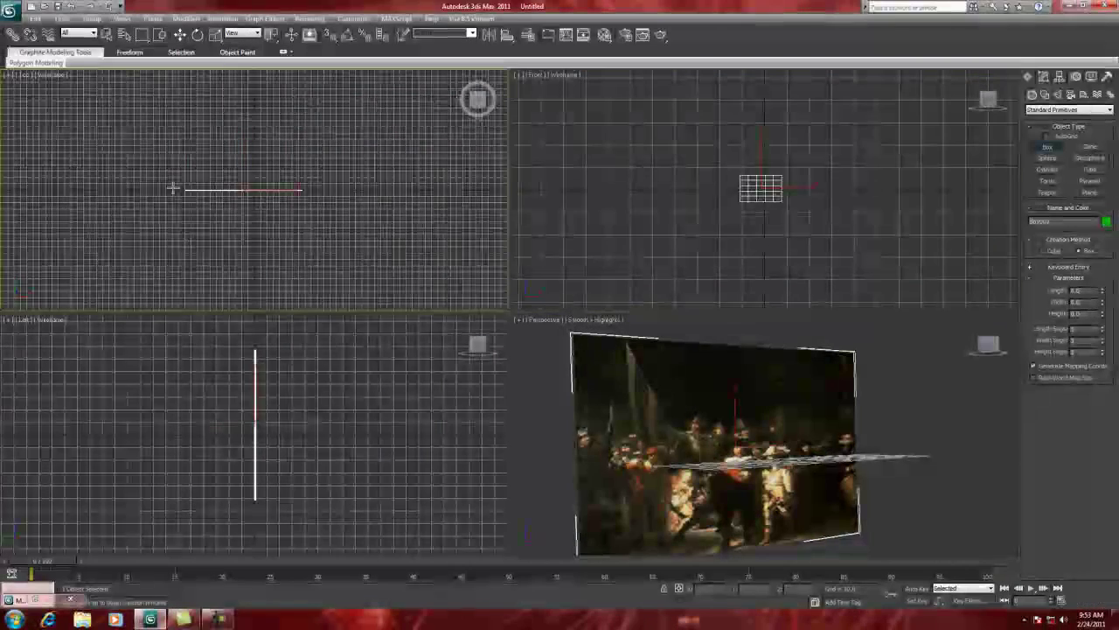
scroll(173, 187, down, 5)
drag(168, 118, 348, 281)
click(800, 283)
- Raise the painting panel above the floor in the Front view to about Z 198, and view the scene from above
click(179, 35)
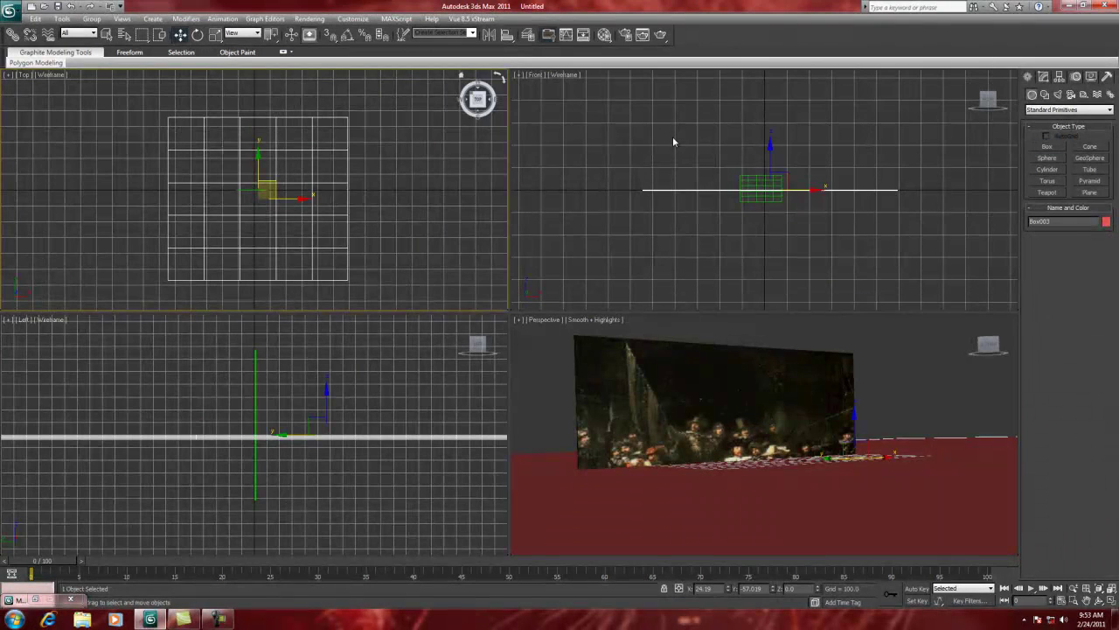
click(764, 181)
click(759, 164)
click(761, 177)
drag(761, 172, 760, 128)
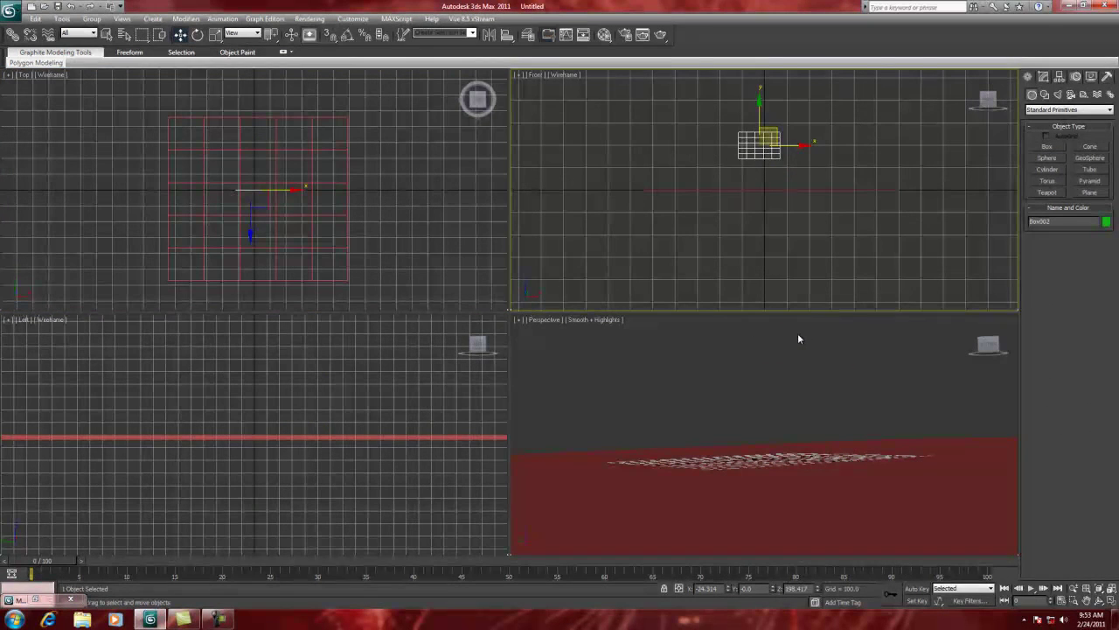
click(1099, 600)
mouse_move(732, 393)
mouse_down()
mouse_move(729, 427)
mouse_move(754, 388)
mouse_move(724, 399)
mouse_up()
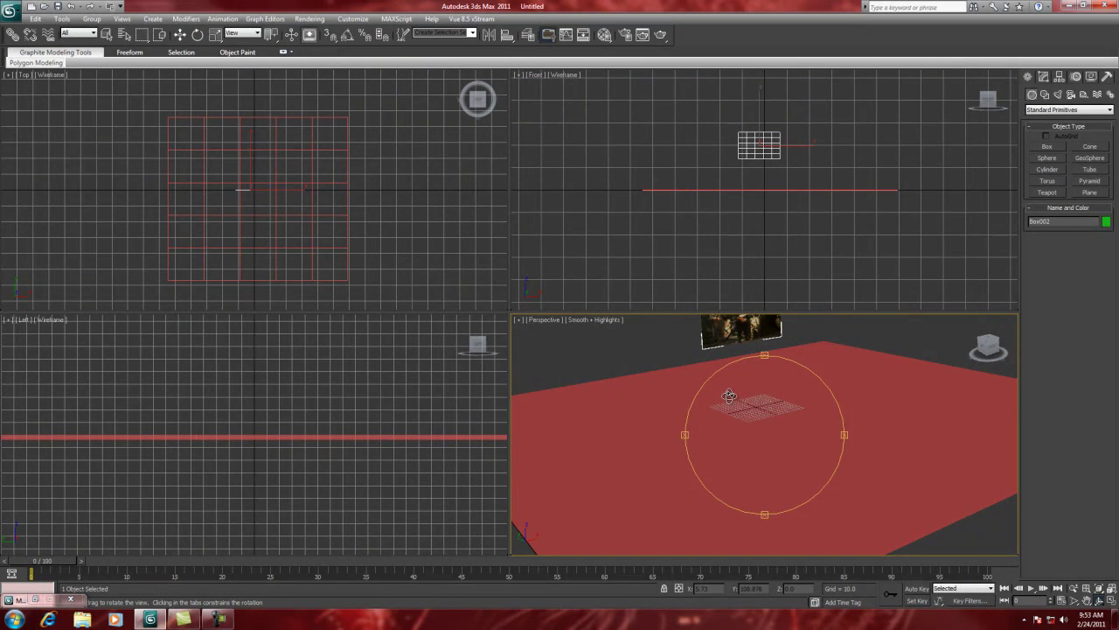
- Start a Bitmap map for the Diffuse Color of the unused 03 - Default material
click(604, 35)
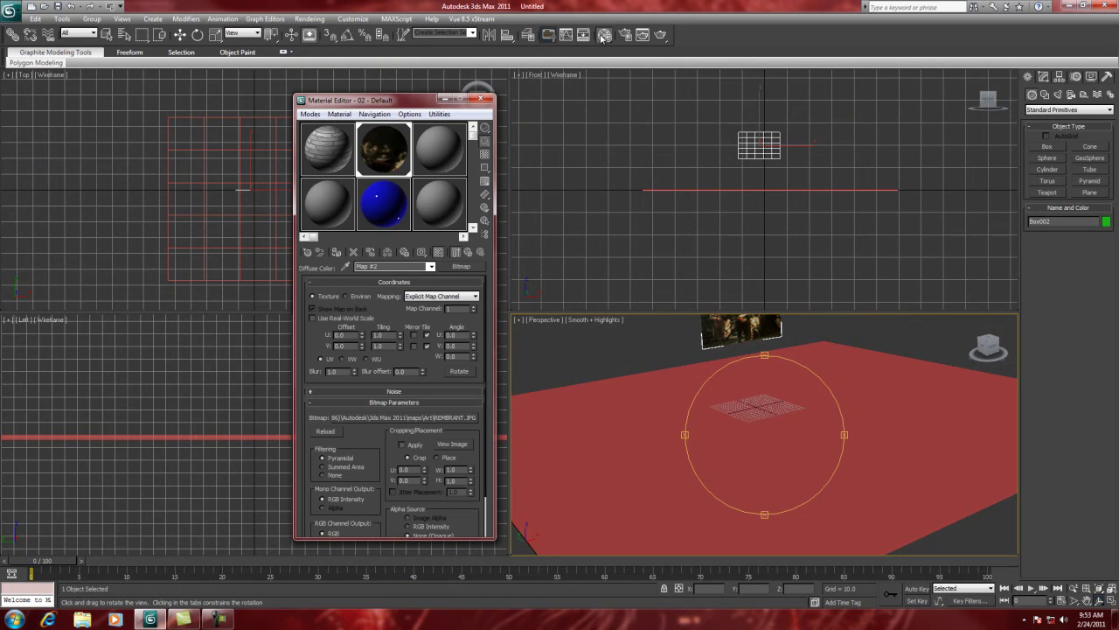
click(448, 158)
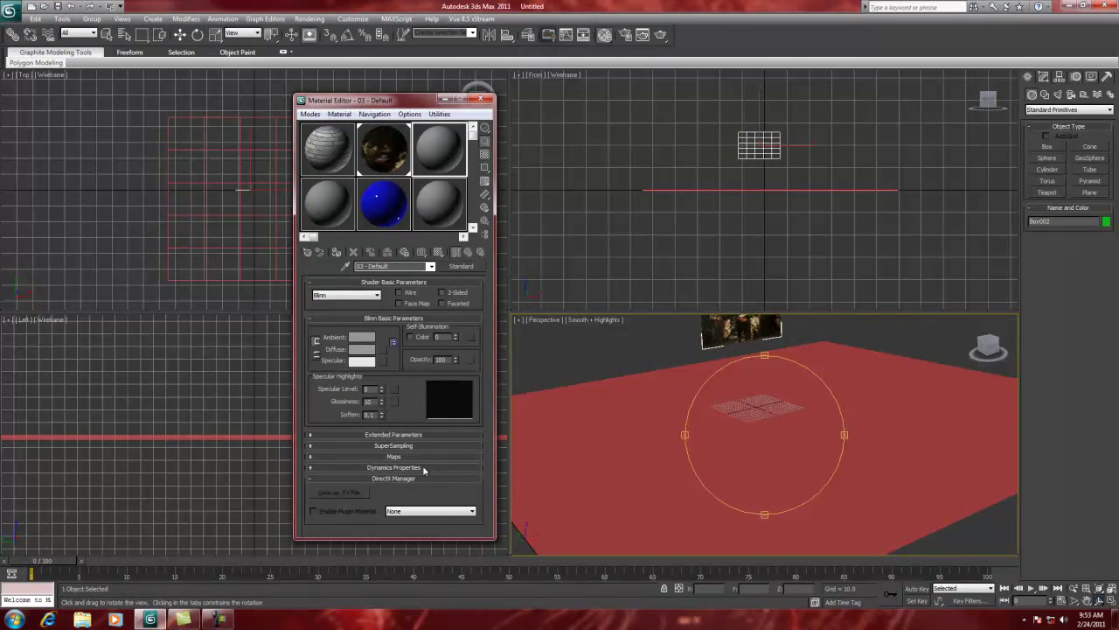
click(398, 455)
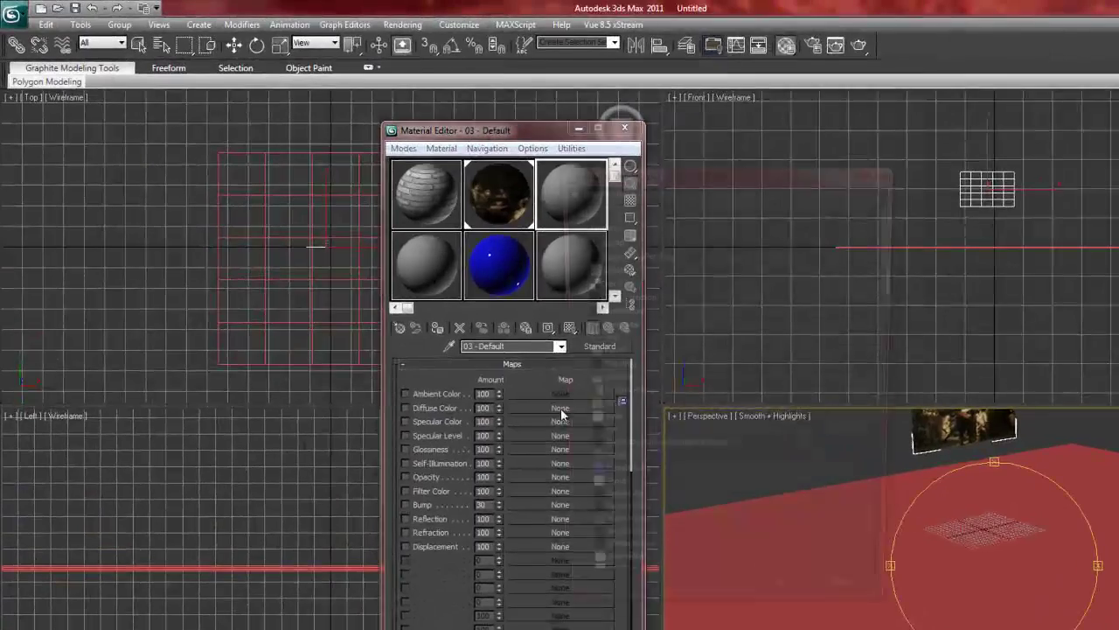
click(561, 408)
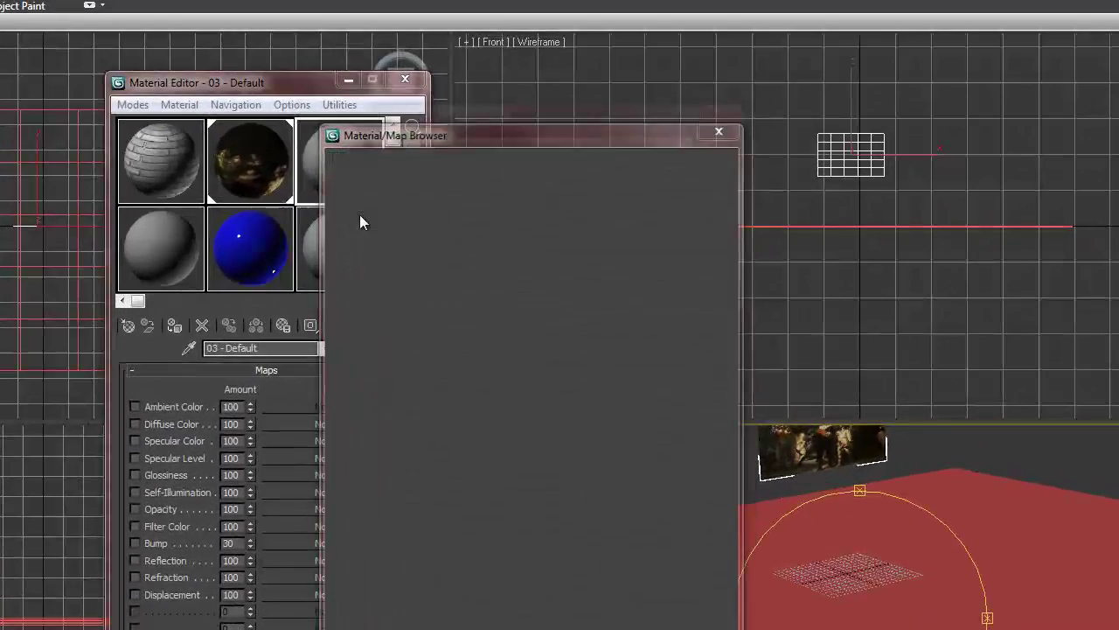
double_click(359, 214)
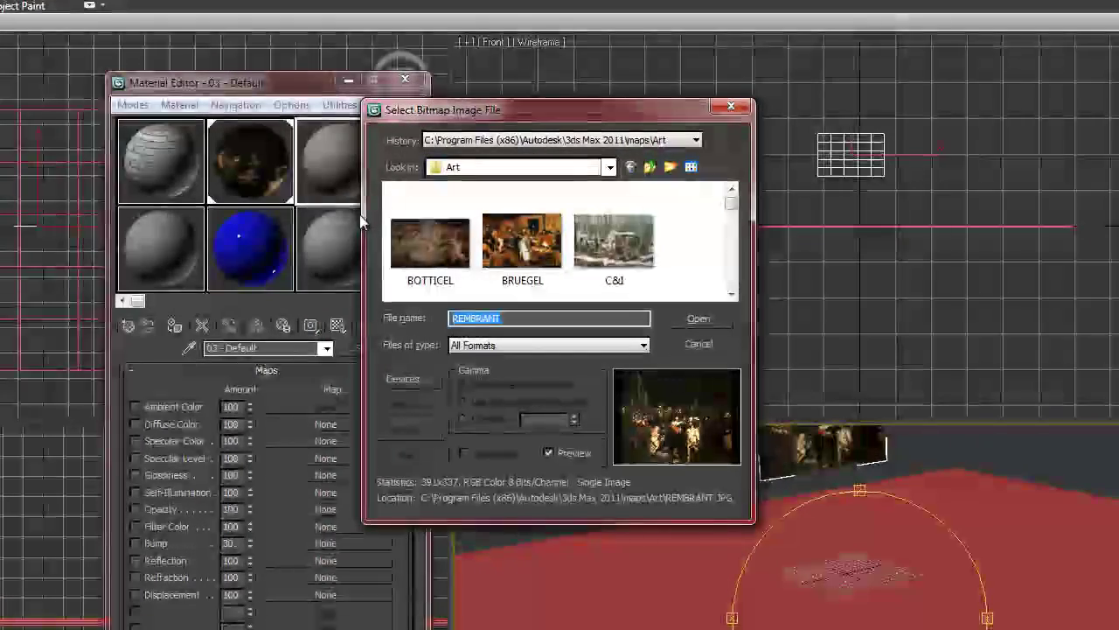
- Load the Sitework.Paving & Surfacing.Pavers.1 image from the ArchMat folder as the diffuse bitmap of 03 - Default
click(650, 167)
double_click(496, 236)
drag(733, 204, 732, 242)
click(732, 295)
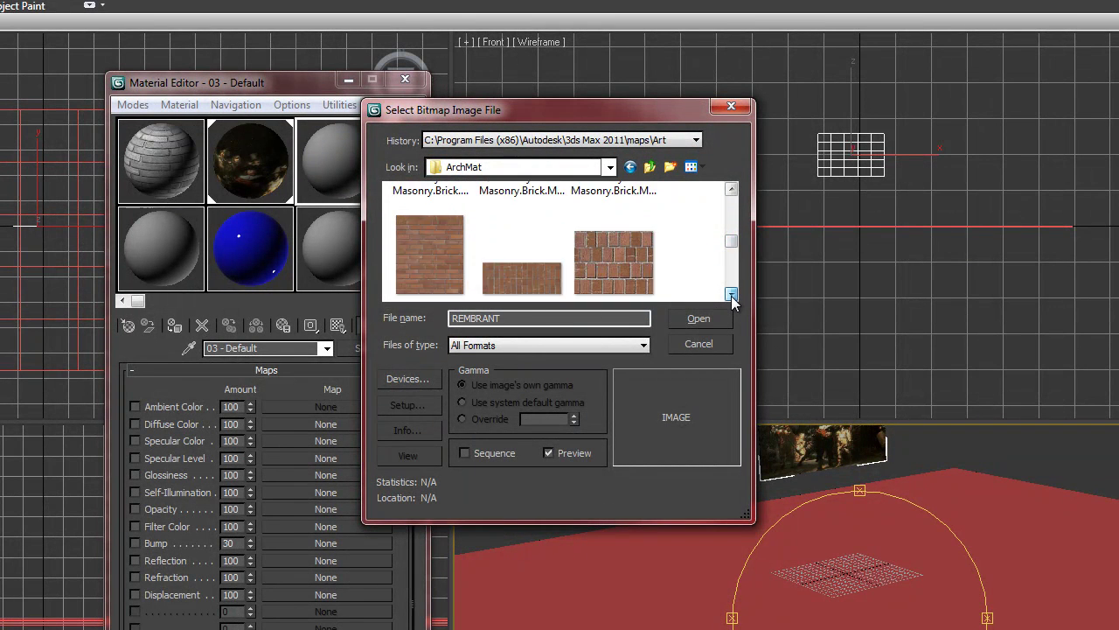
click(732, 294)
click(732, 294)
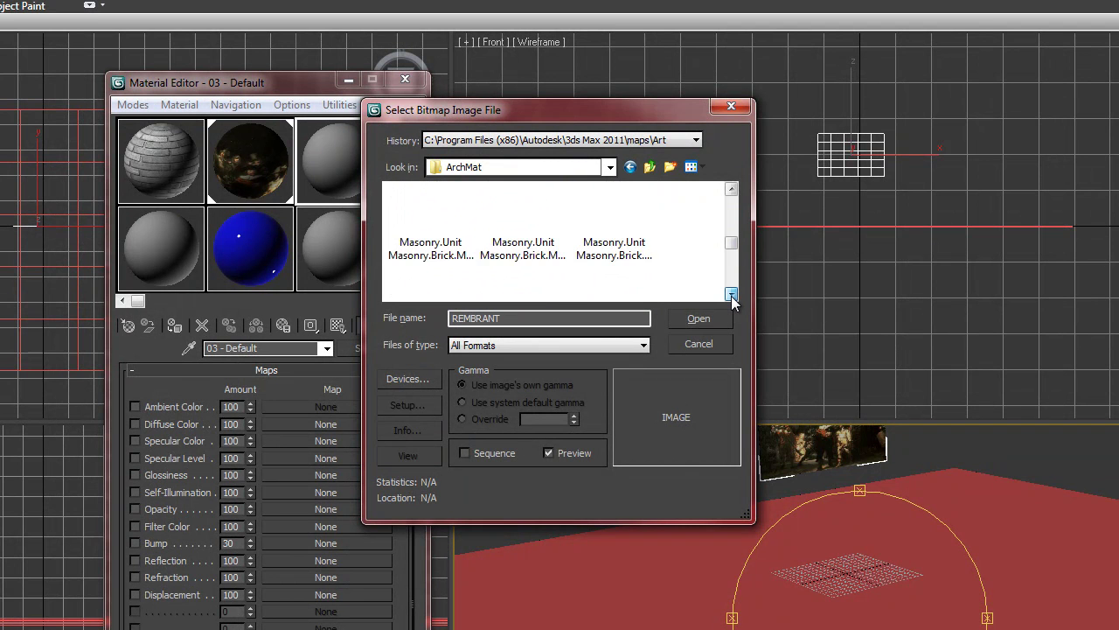
click(732, 295)
click(732, 294)
click(732, 295)
click(732, 295)
click(732, 295)
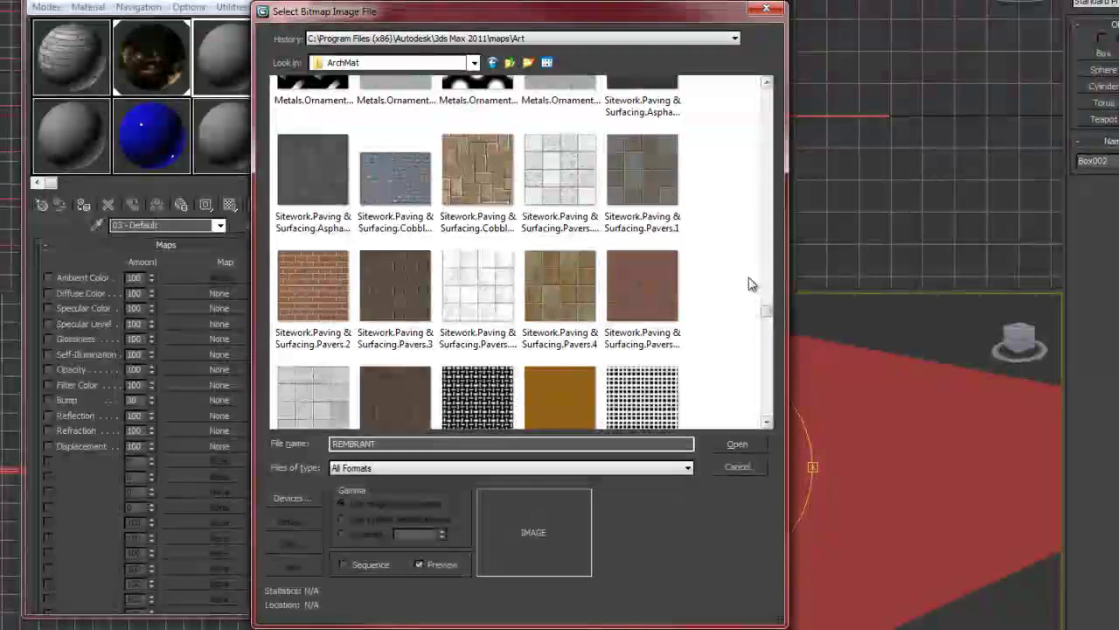
click(657, 173)
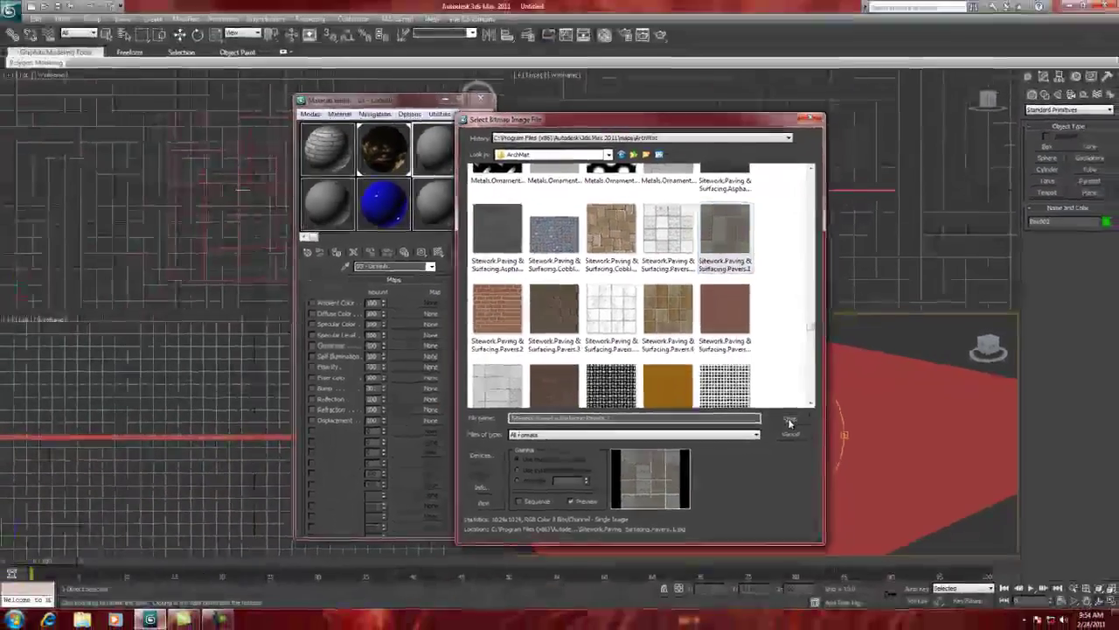
click(737, 443)
- Apply the paver material to the floor box and show its map in the Perspective view
drag(441, 150, 641, 460)
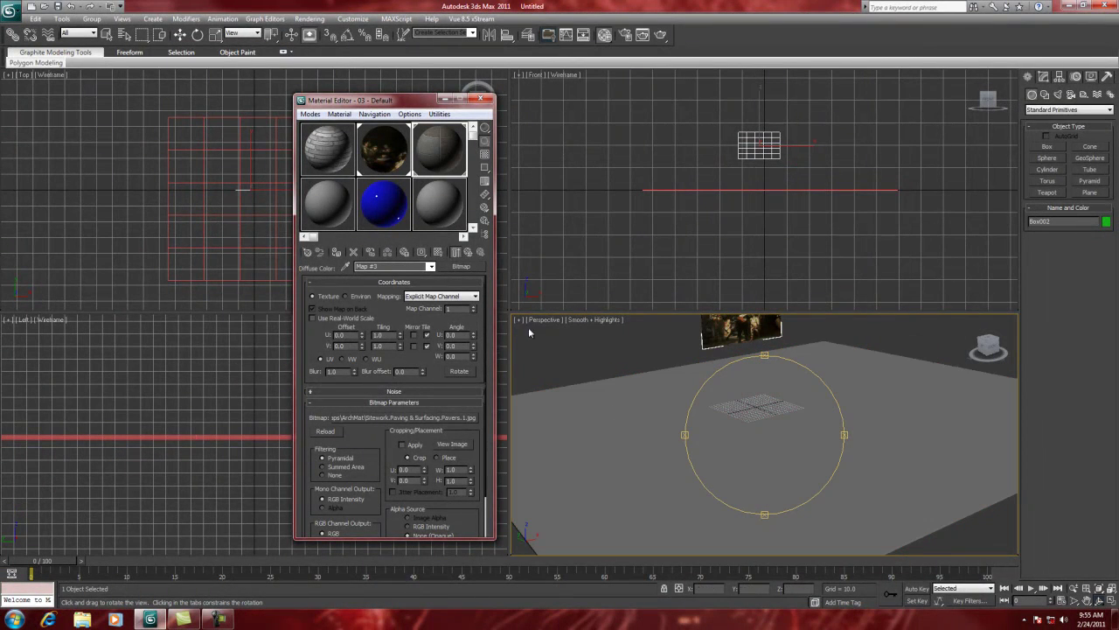
click(449, 252)
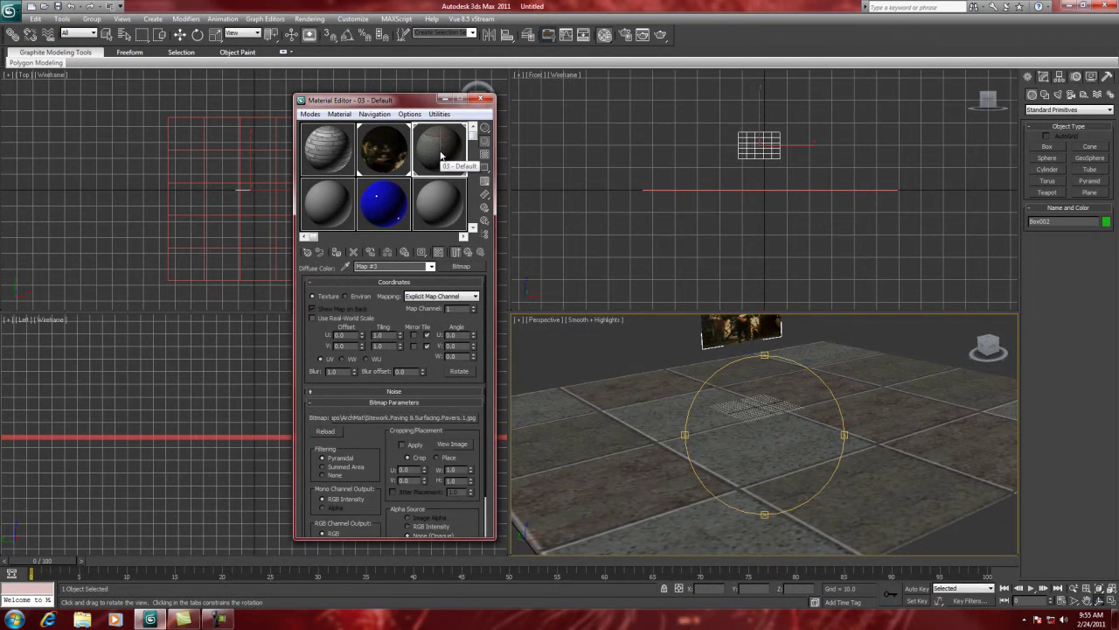
- Set both the U and V tiling of the floor's paver bitmap to 5
drag(788, 469, 762, 461)
scroll(786, 485, down, 4)
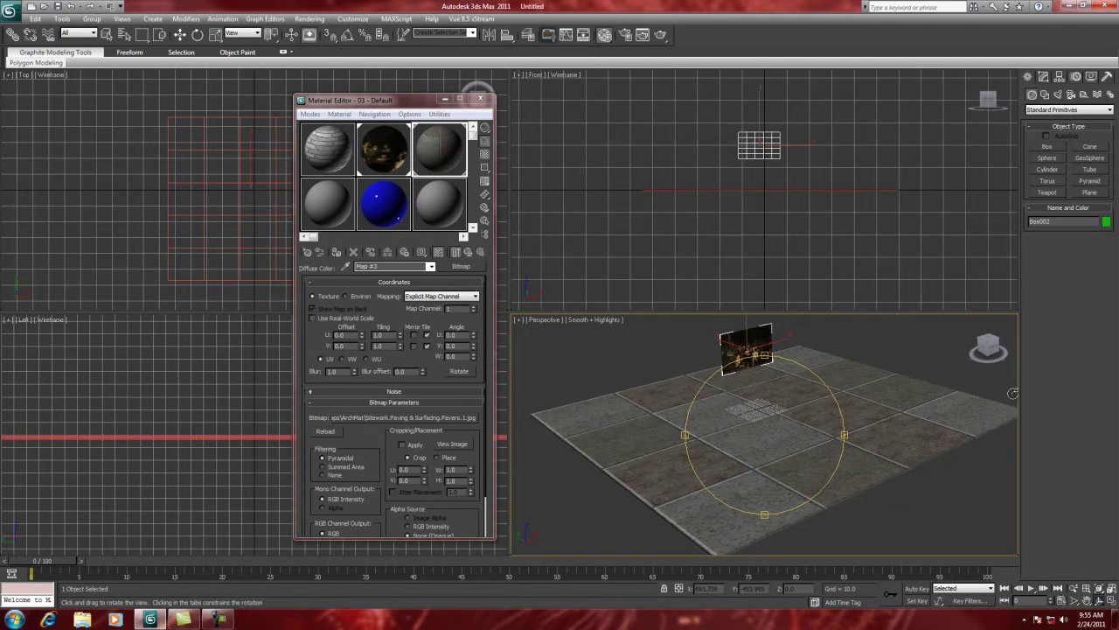
mouse_move(737, 448)
mouse_down()
mouse_move(705, 494)
mouse_move(737, 471)
mouse_up()
scroll(737, 471, up, 2)
scroll(736, 470, down, 2)
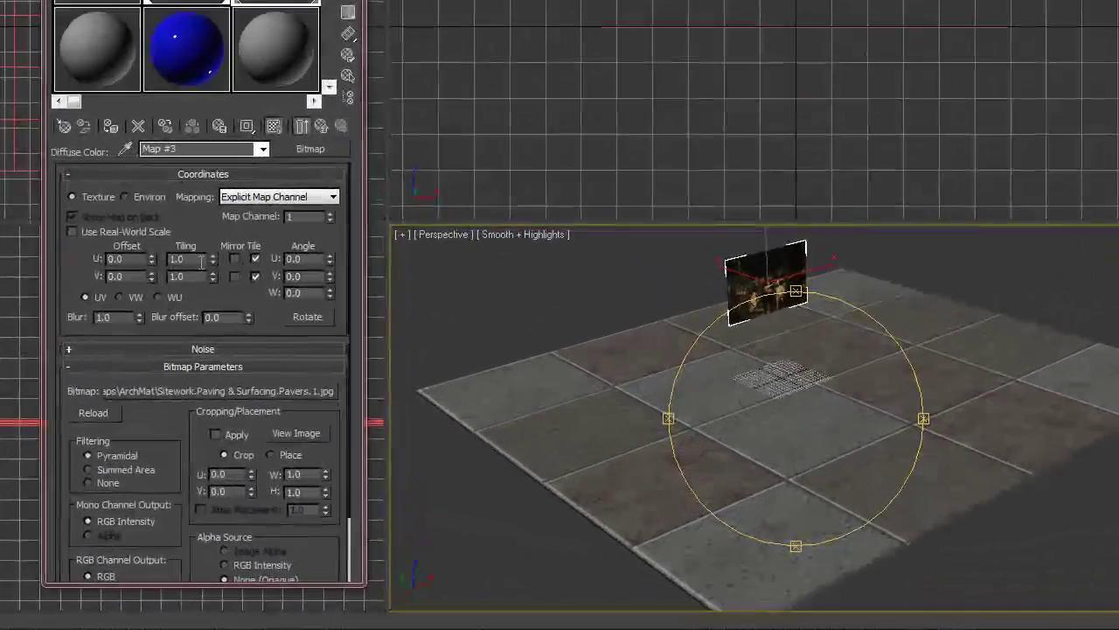
double_click(194, 258)
text(5)
key(Return)
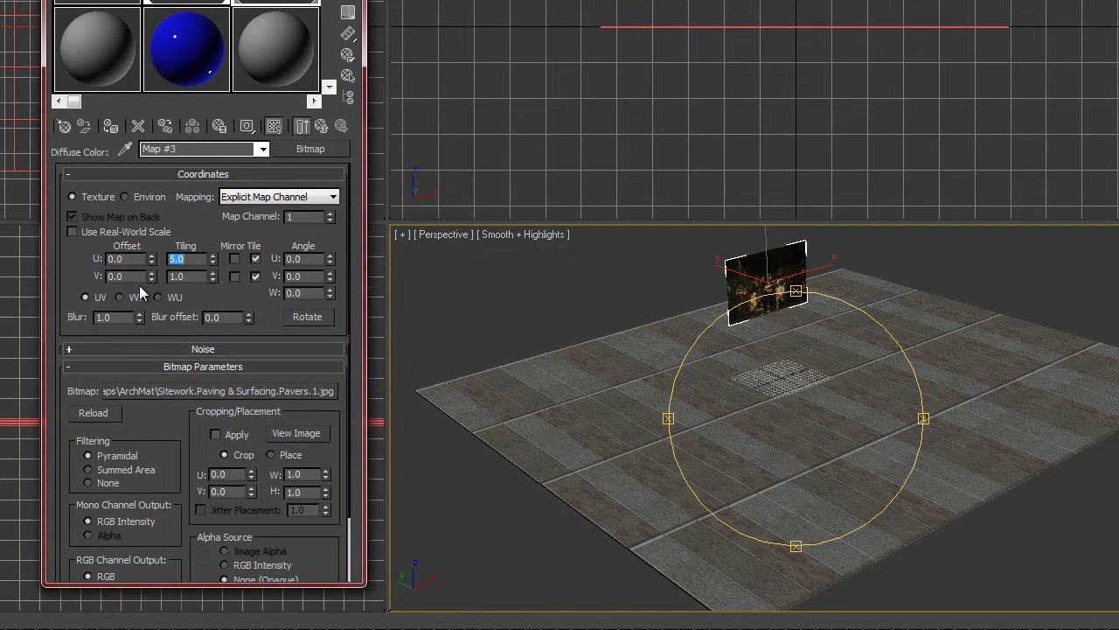
click(180, 275)
text(5)
key(Return)
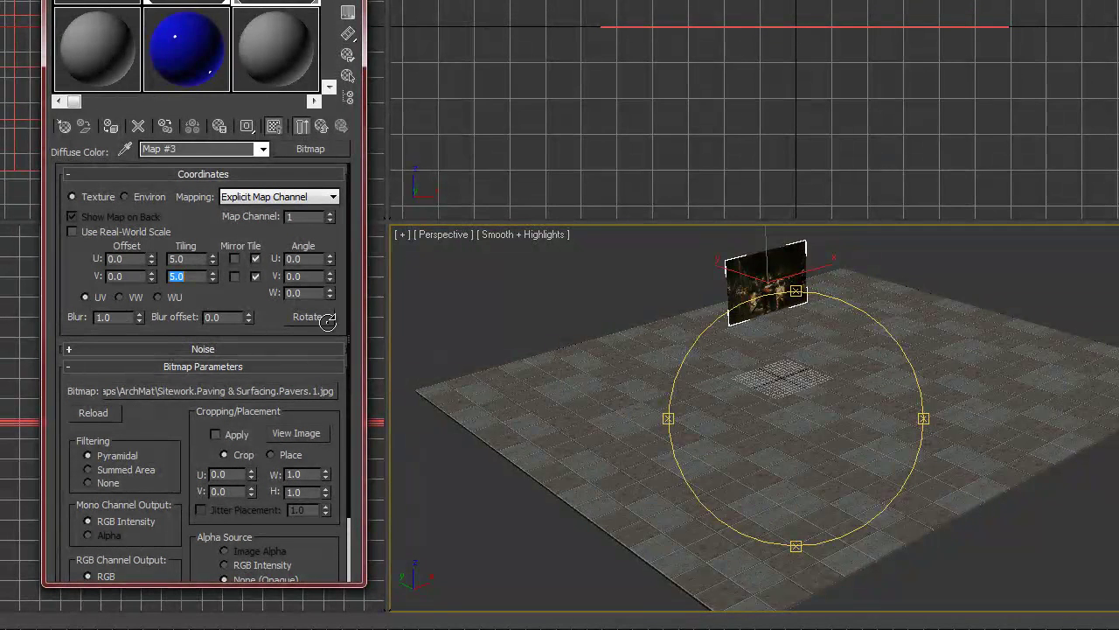
drag(764, 484, 743, 467)
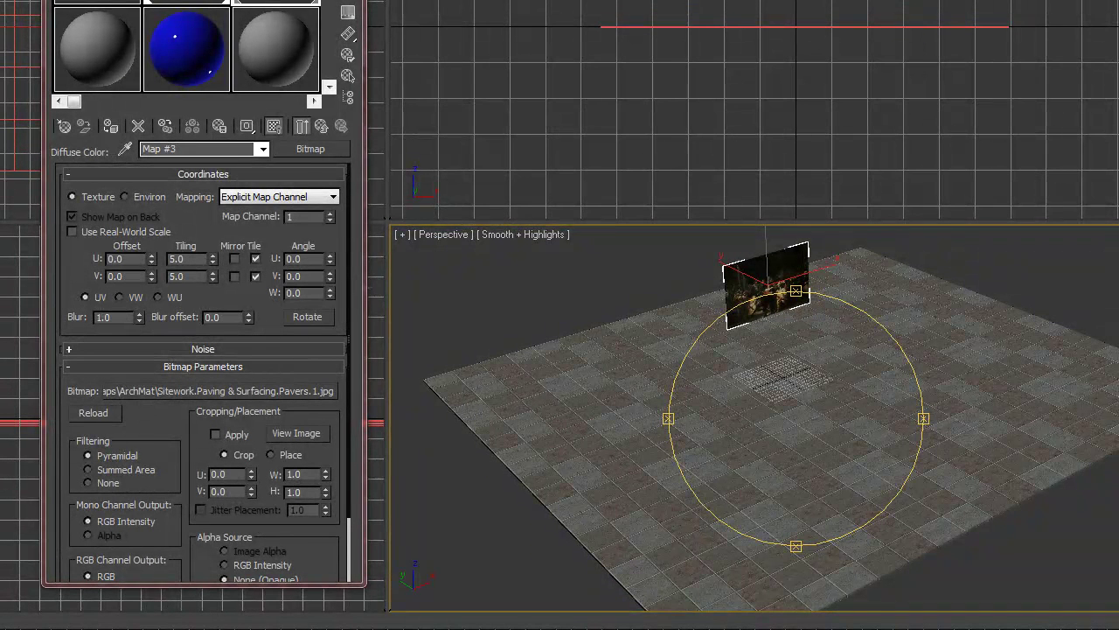
key(Escape)
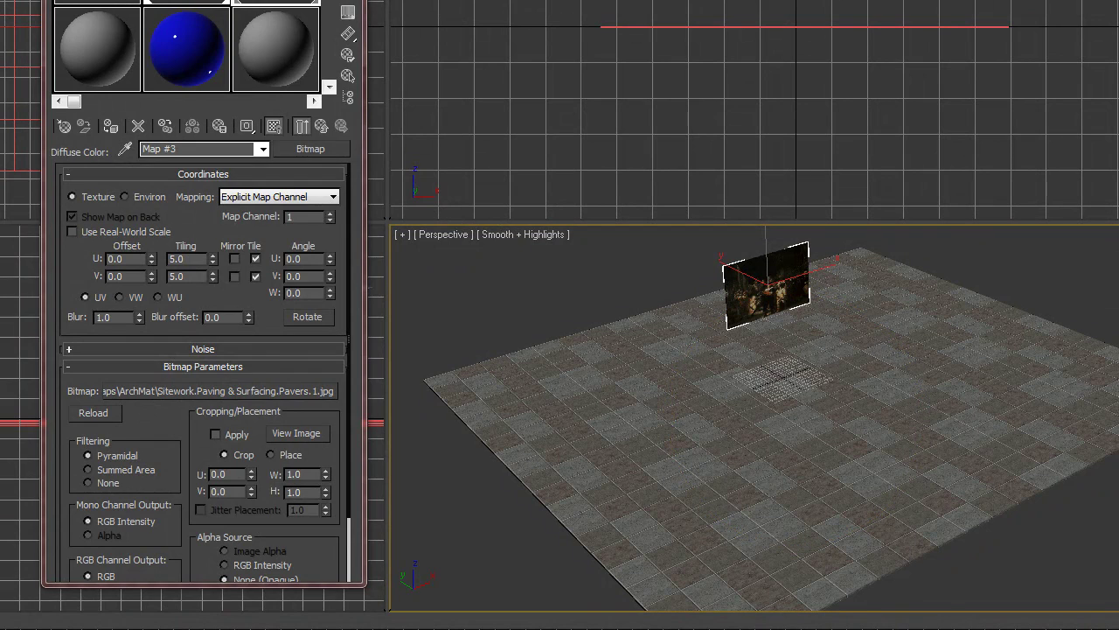
- Create a smaller thin box over a corner of the floor in the Top view and apply the 03 - Default paver material to it
drag(223, 0, 119, 199)
drag(6, 66, 123, 178)
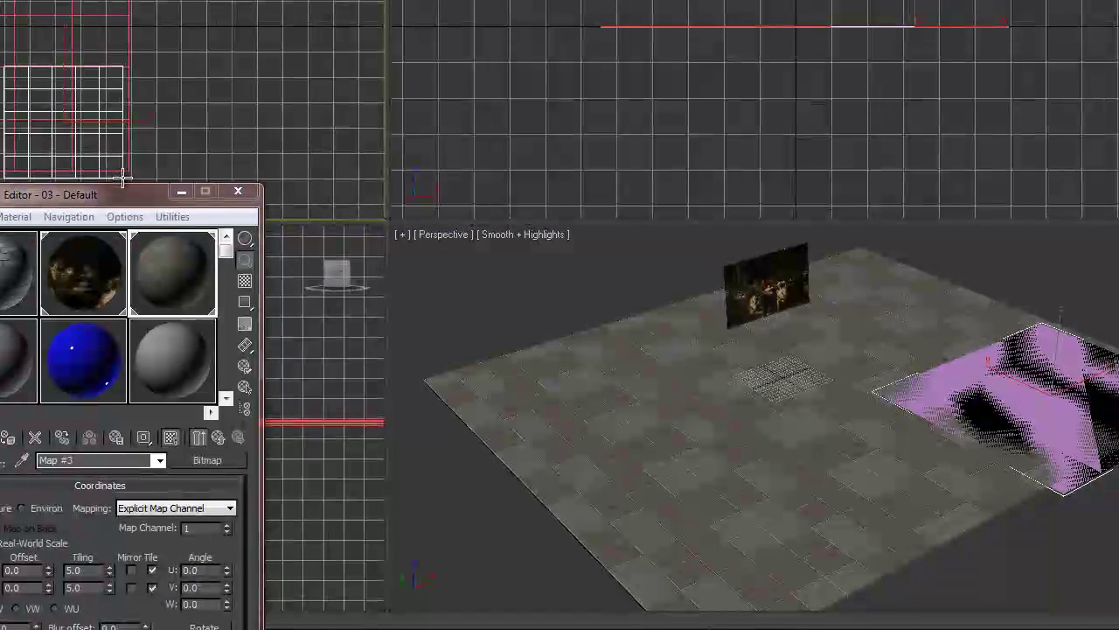
click(123, 175)
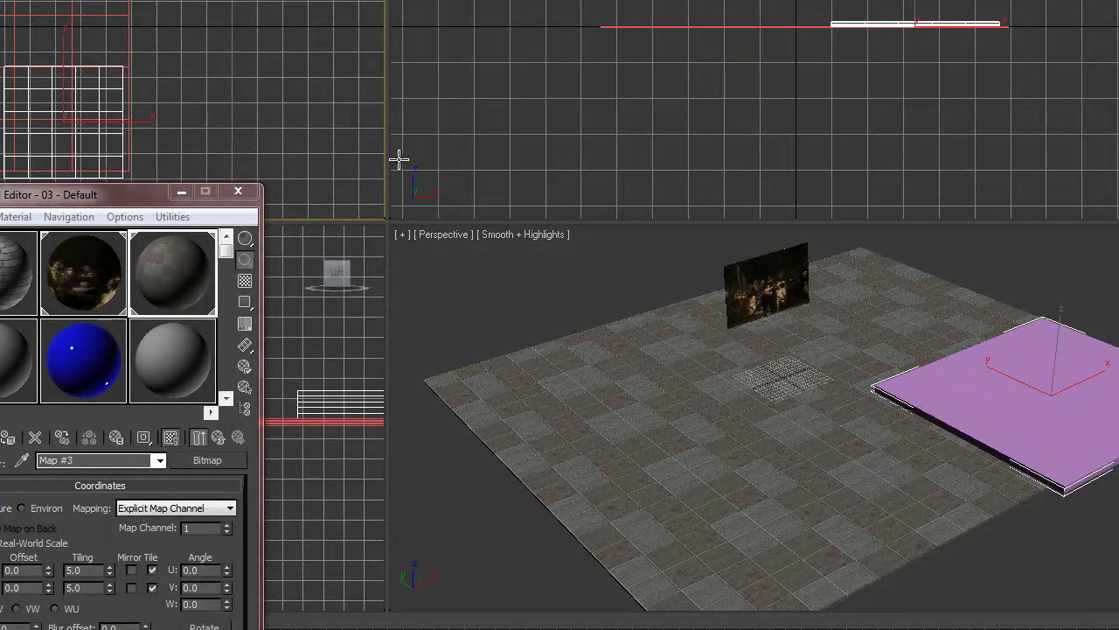
drag(173, 254, 1071, 404)
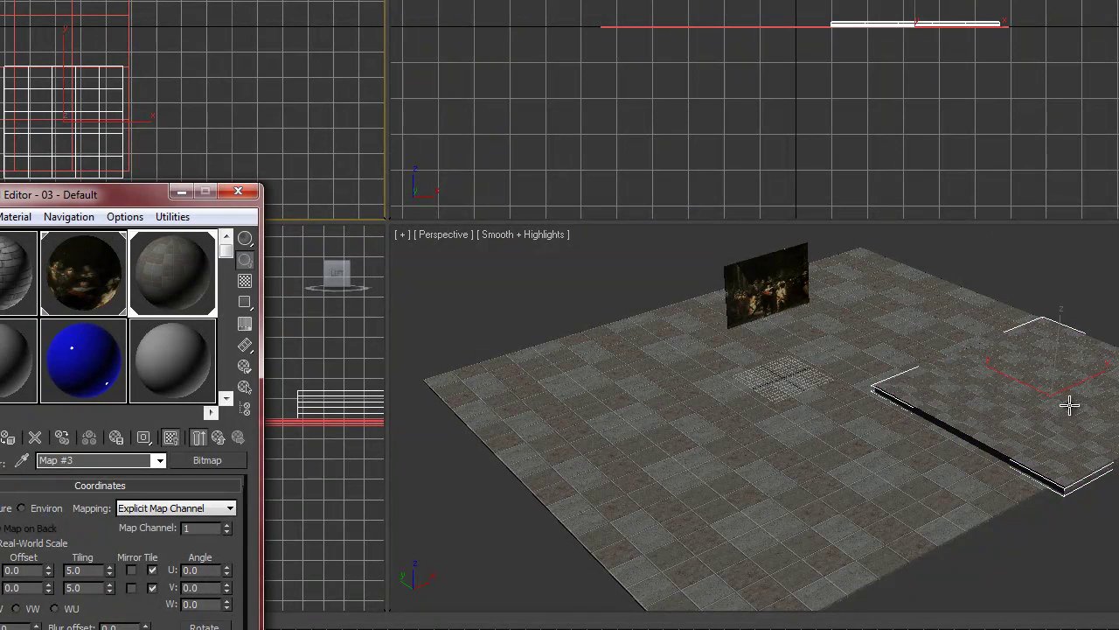
click(1048, 419)
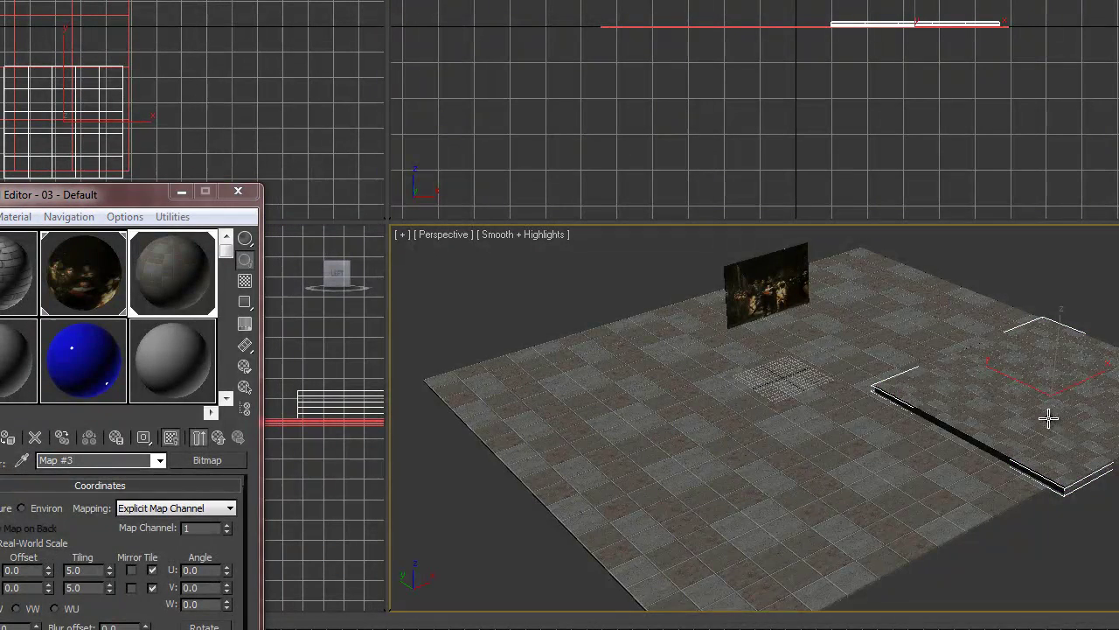
scroll(914, 420, up, 5)
middle_drag(983, 424, 871, 465)
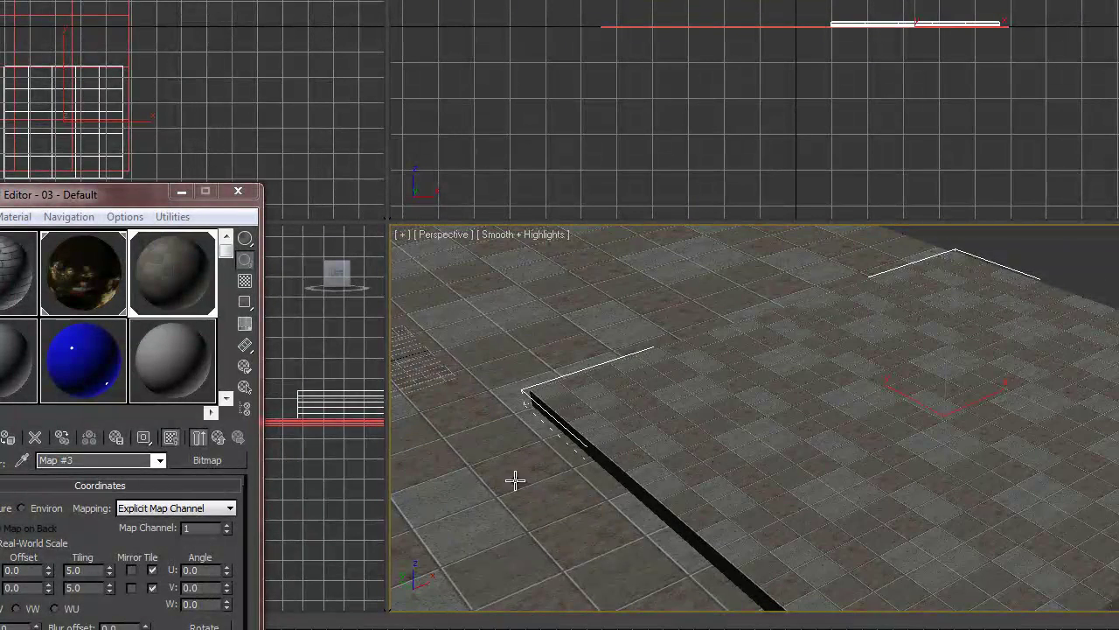
scroll(797, 440, down, 3)
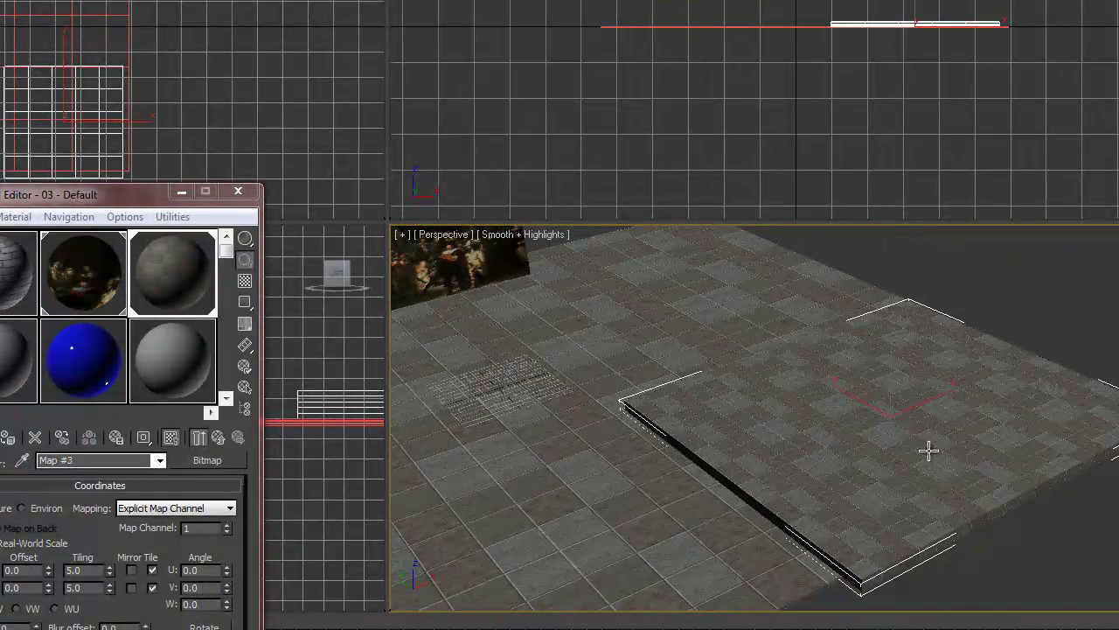
- Set the U and V tiling of the paver bitmap back to 1 and close the Material Editor
drag(149, 194, 192, 0)
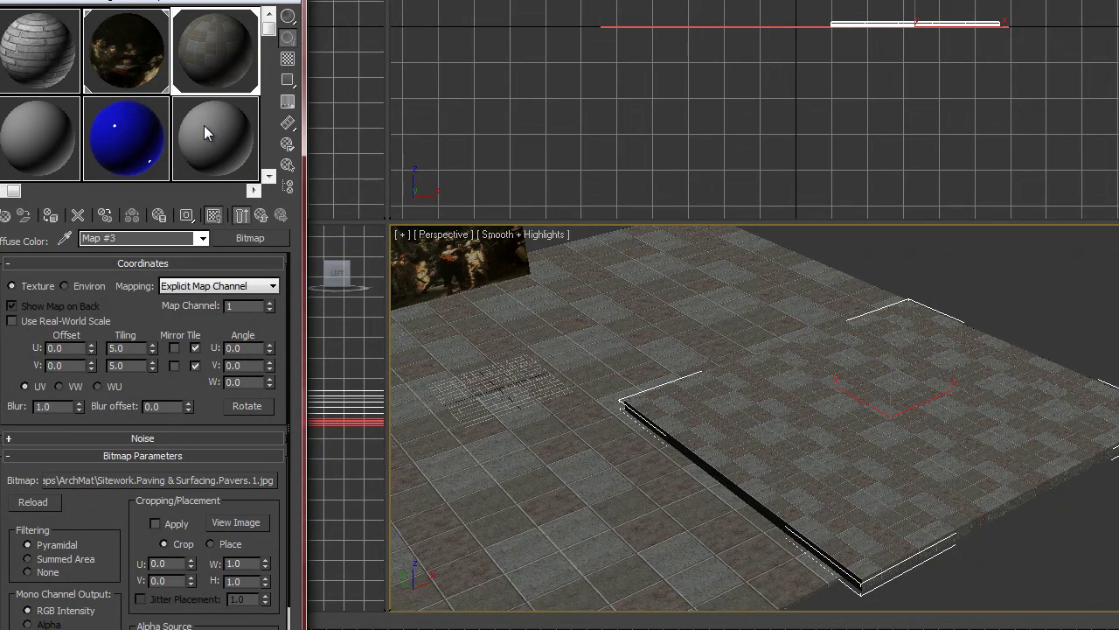
drag(133, 349, 100, 349)
text(1)
key(Return)
text(1)
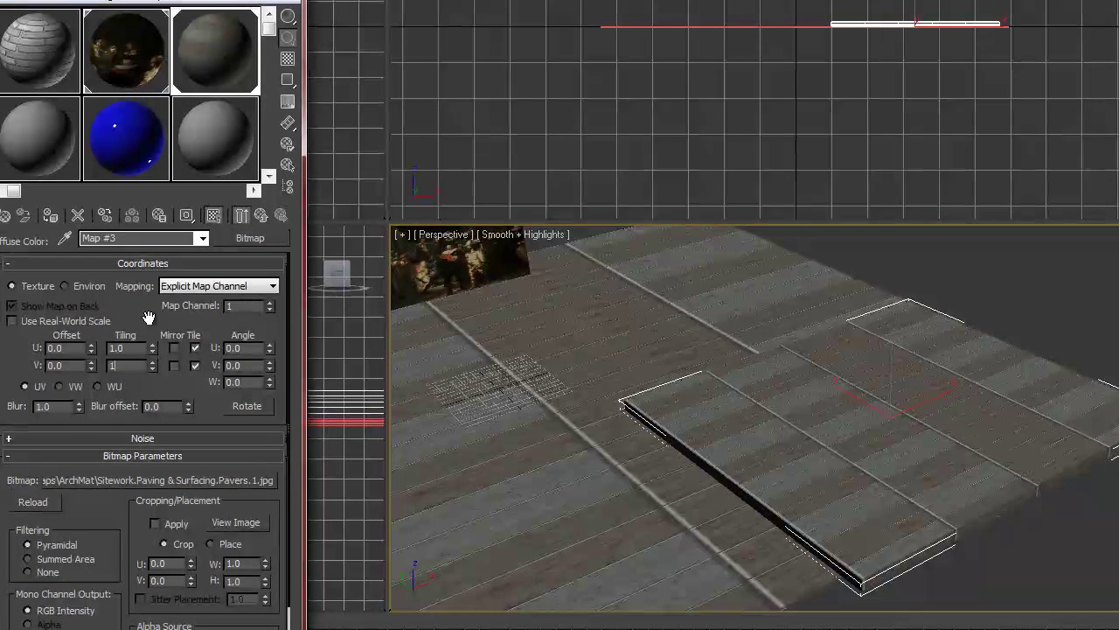
key(Return)
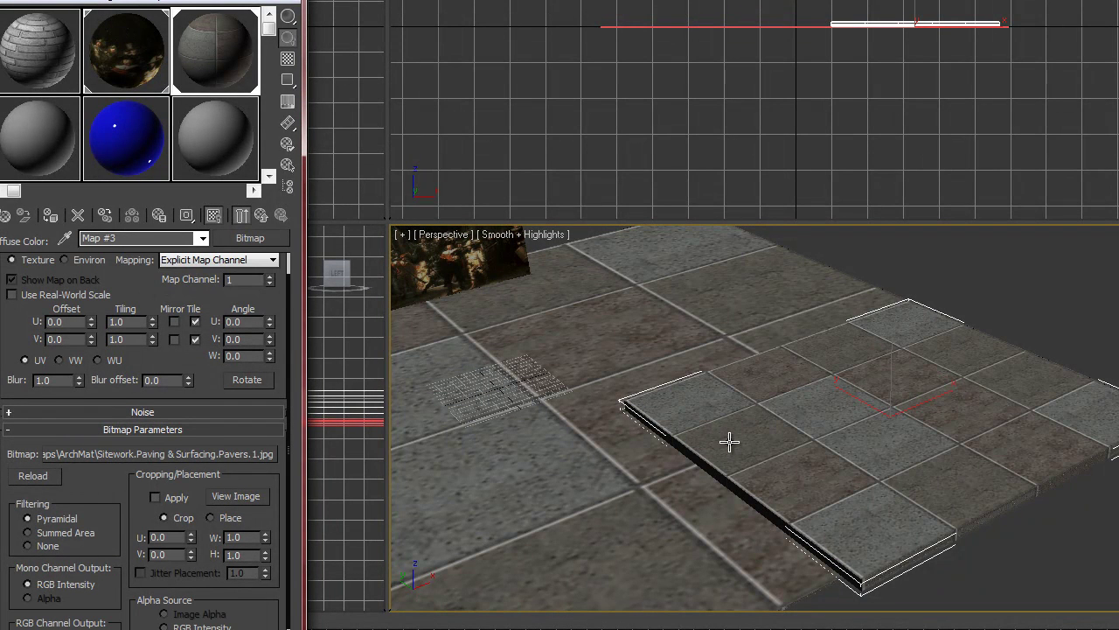
scroll(729, 441, down, 5)
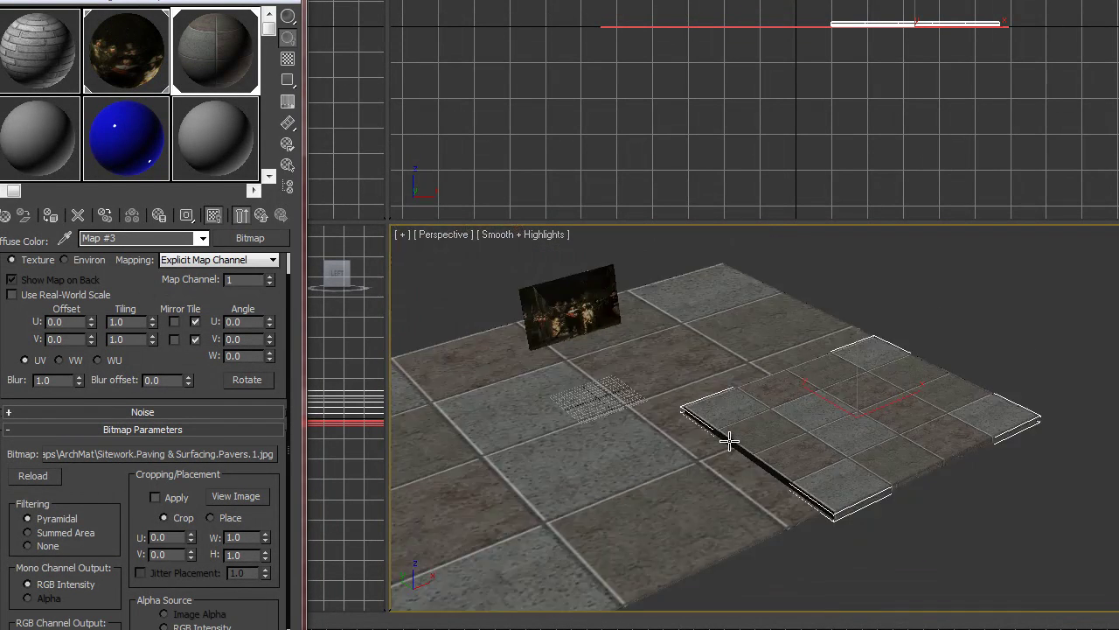
scroll(729, 441, up, 2)
key(m)
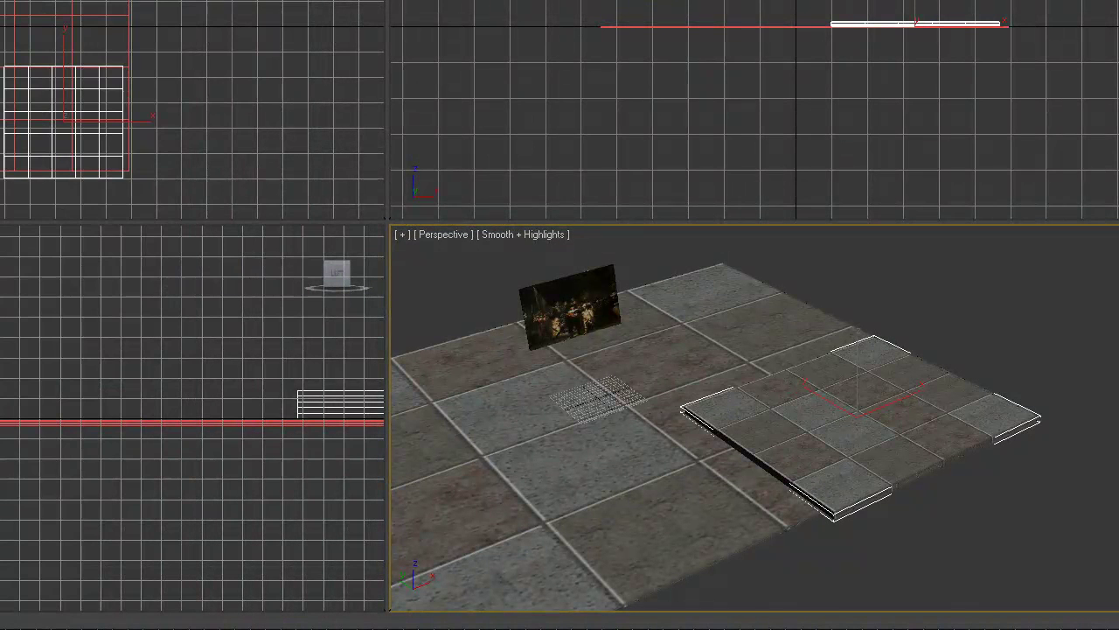
- Select the large floor box and add a UVW Map modifier to it
key(w)
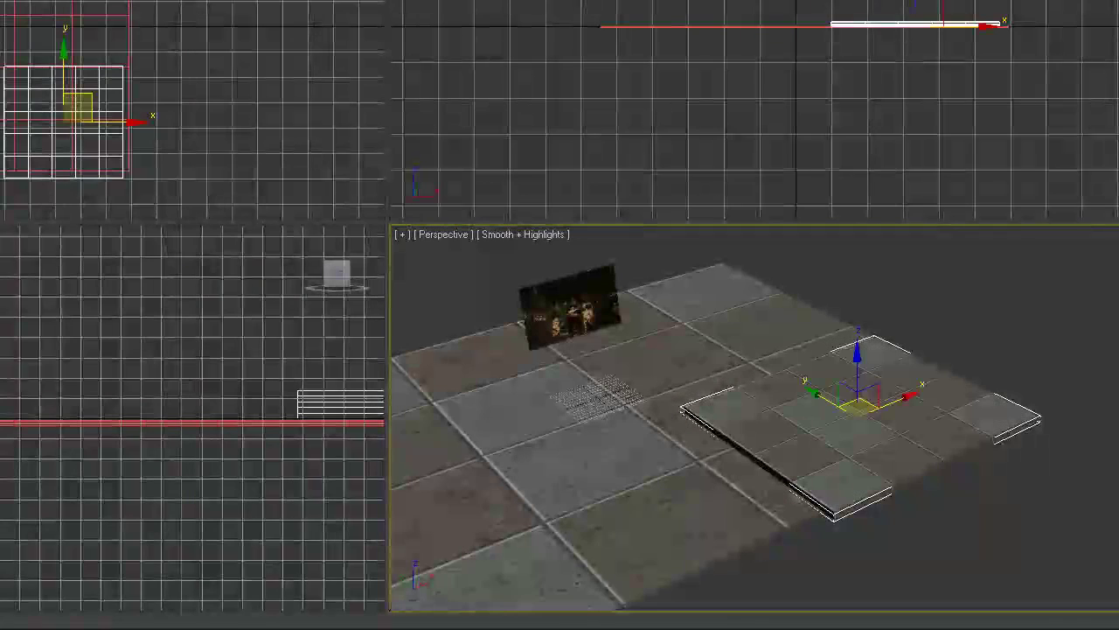
click(880, 315)
click(749, 318)
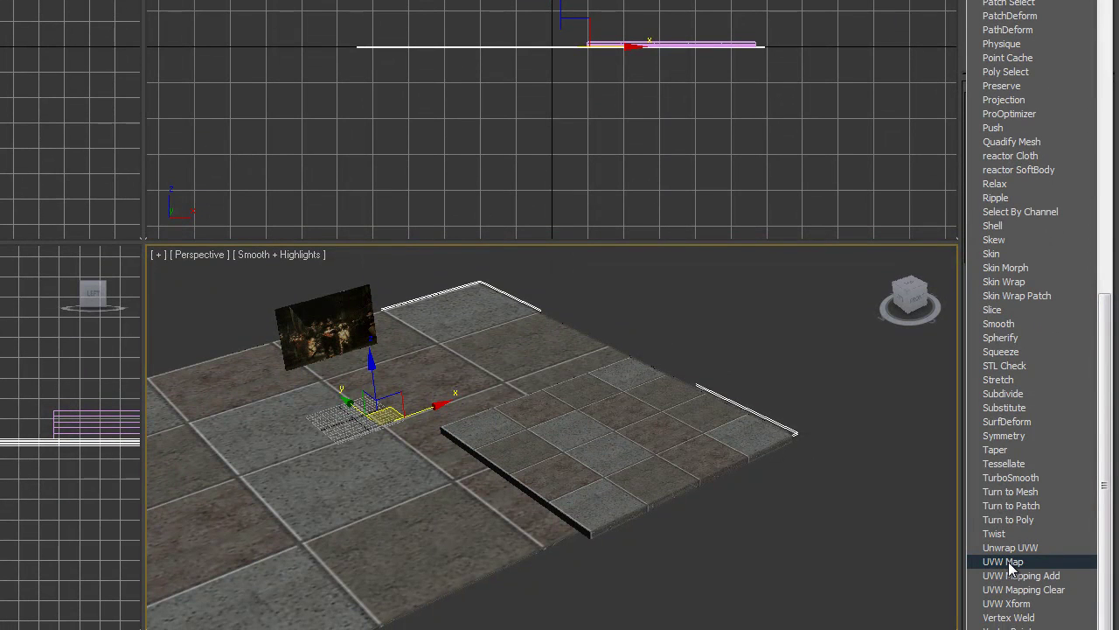
click(1008, 561)
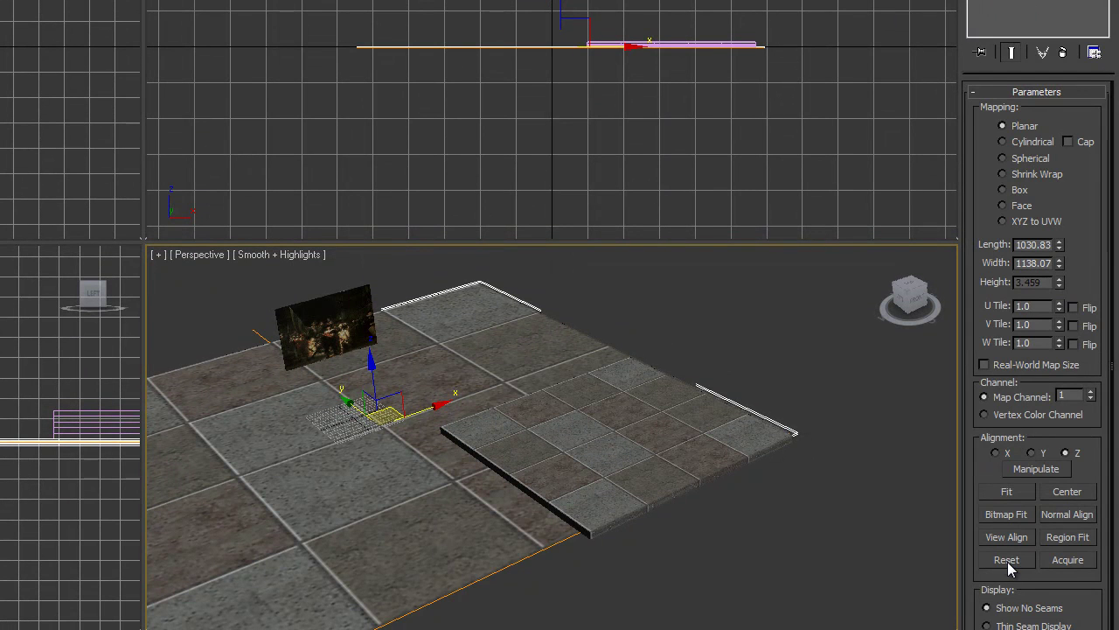
middle_drag(271, 493, 425, 445)
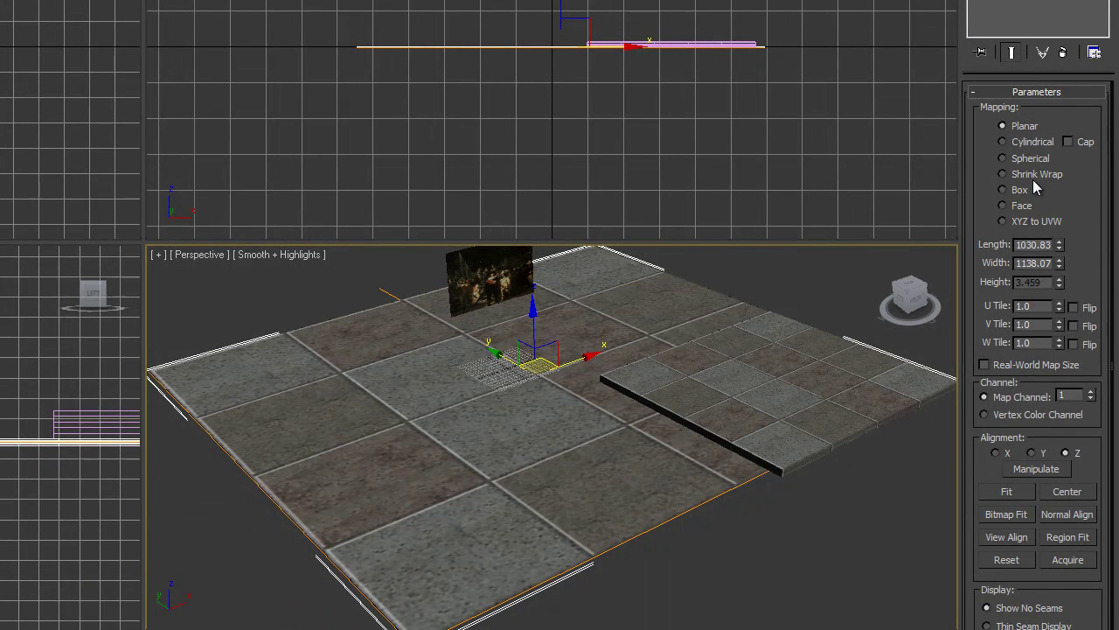
- Try Cylindrical mapping with and without Cap, as well as Spherical mapping, on the floor's UVW Map
click(1003, 142)
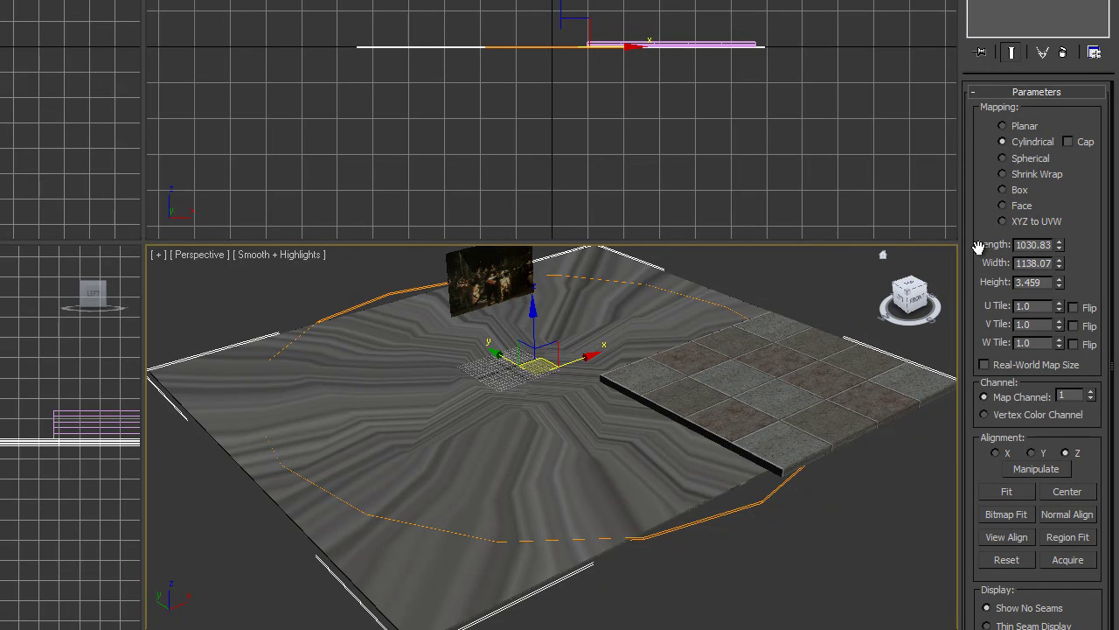
click(1068, 141)
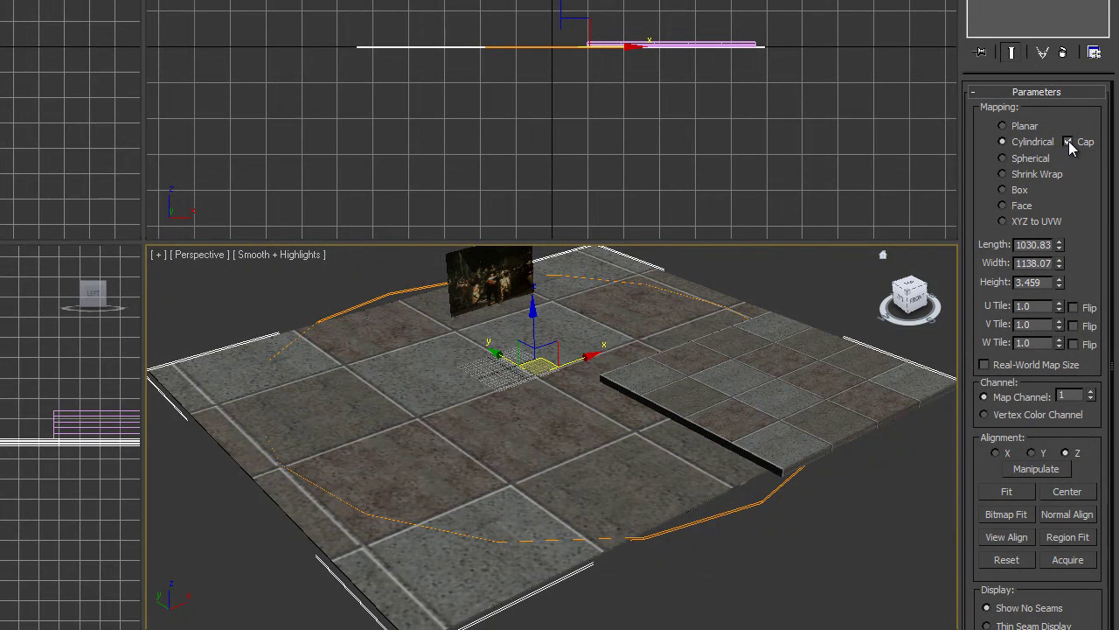
click(1067, 142)
click(1002, 159)
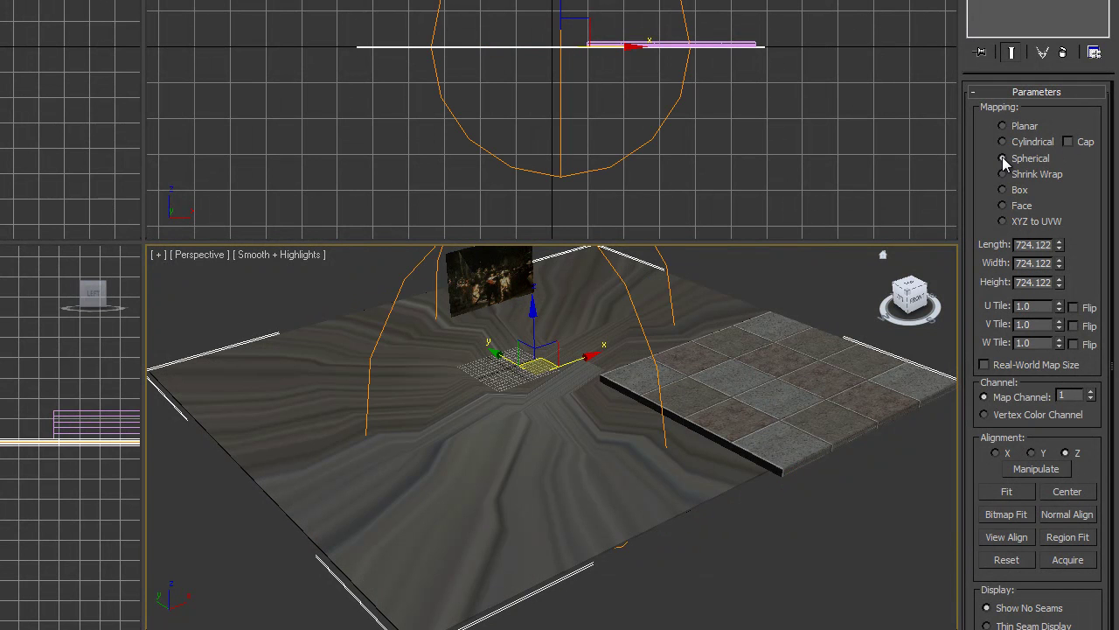
- Switch the floor's UVW Map to Box mapping and set its U Tile and V Tile to 2
click(1003, 190)
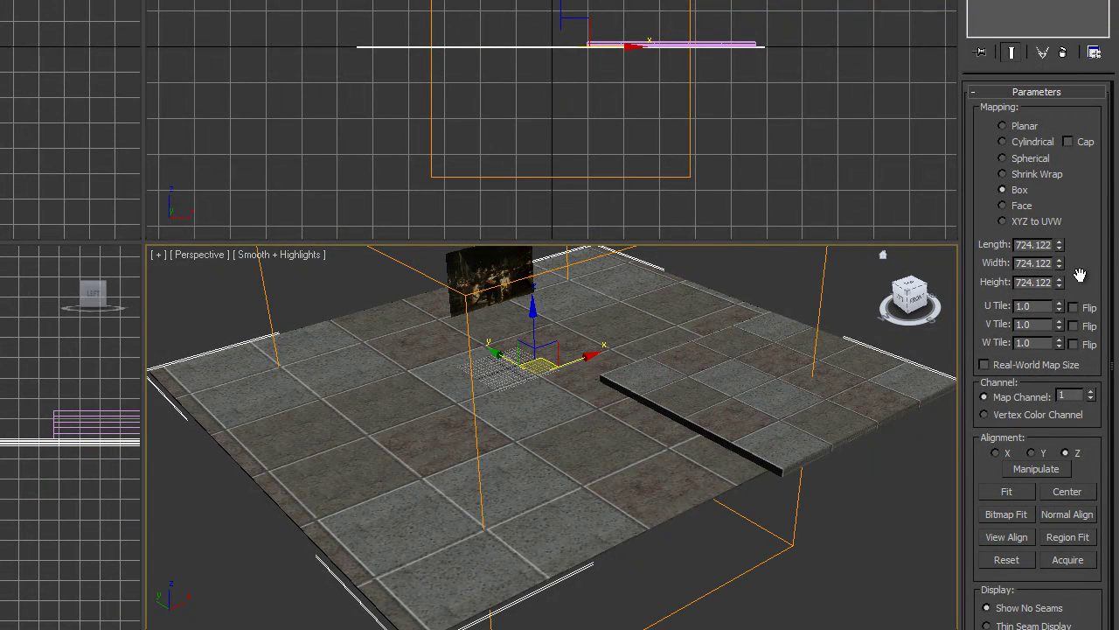
scroll(1076, 287, down, 1)
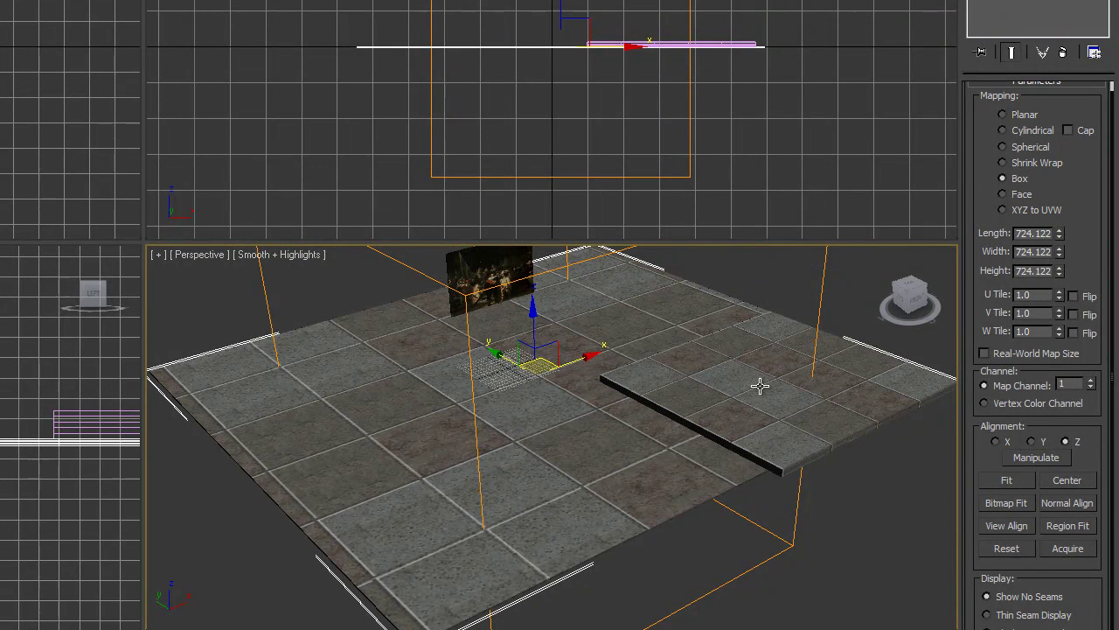
drag(1041, 299, 952, 304)
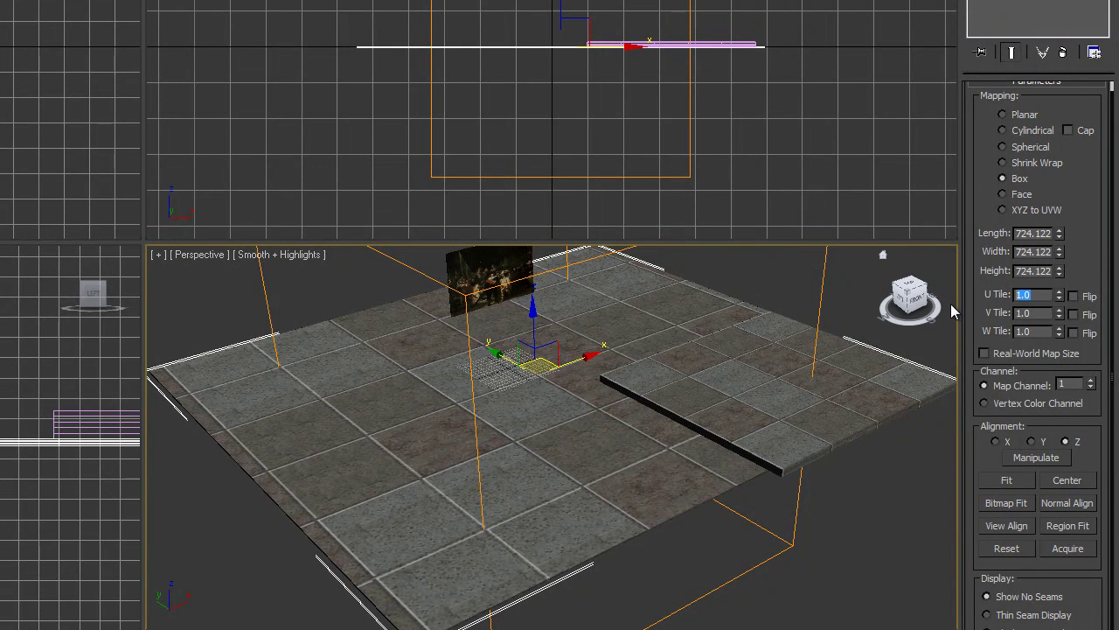
text(2)
key(Tab)
text(2)
key(Return)
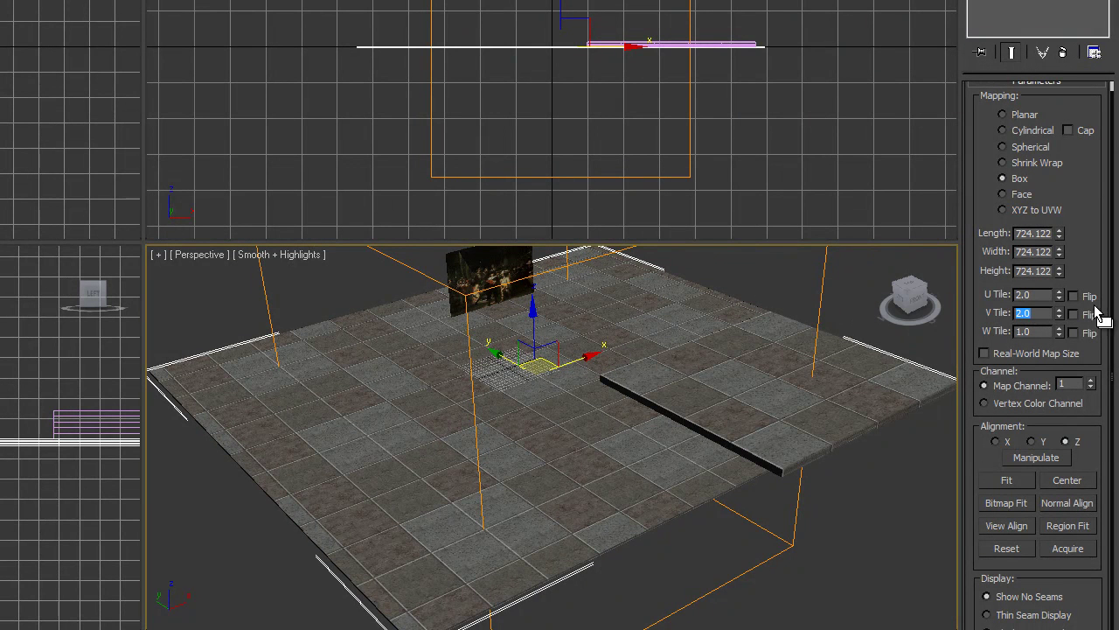
- Try a U Tile of 2.2 on the floor's UVW Map, and settle on 1.8 for both U Tile and V Tile
double_click(1032, 295)
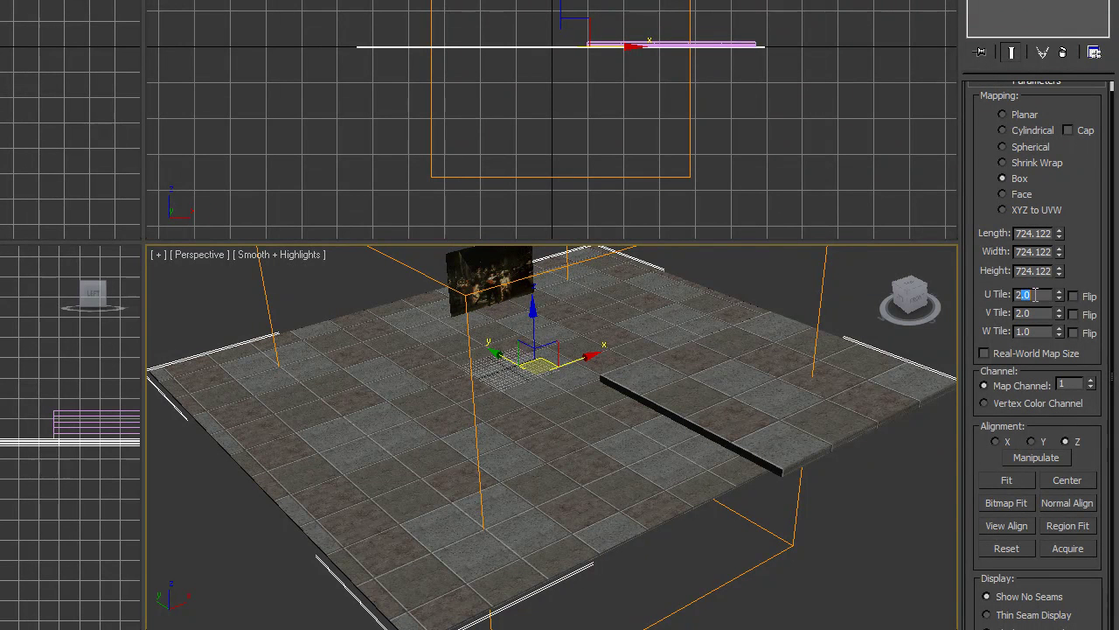
text(2.2)
key(Return)
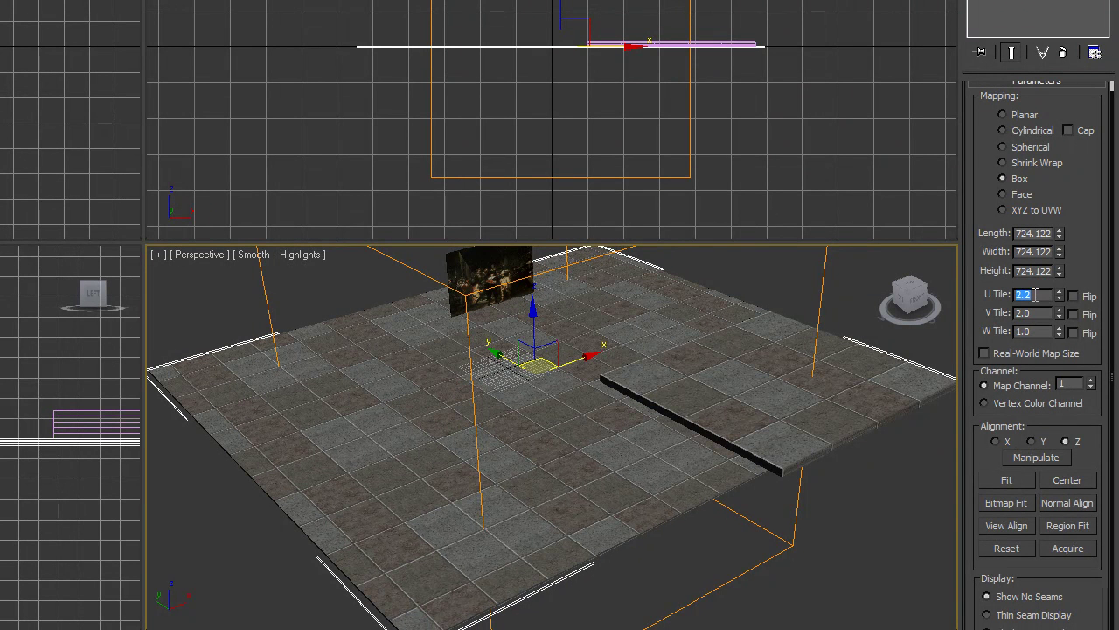
text(1.8)
key(Return)
double_click(1042, 313)
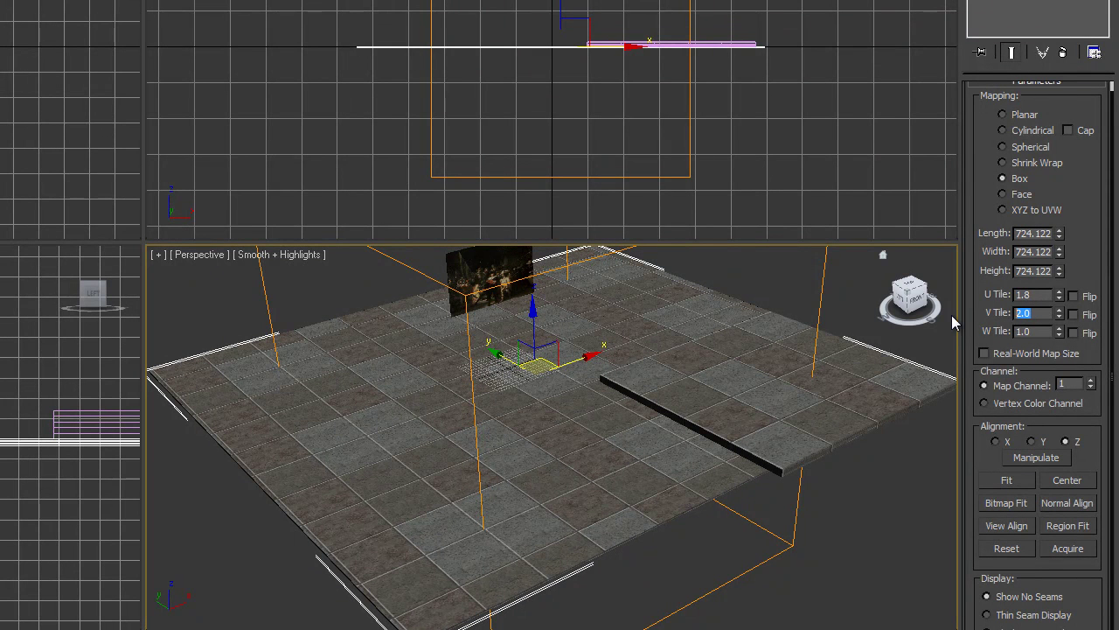
text(1.8)
key(Return)
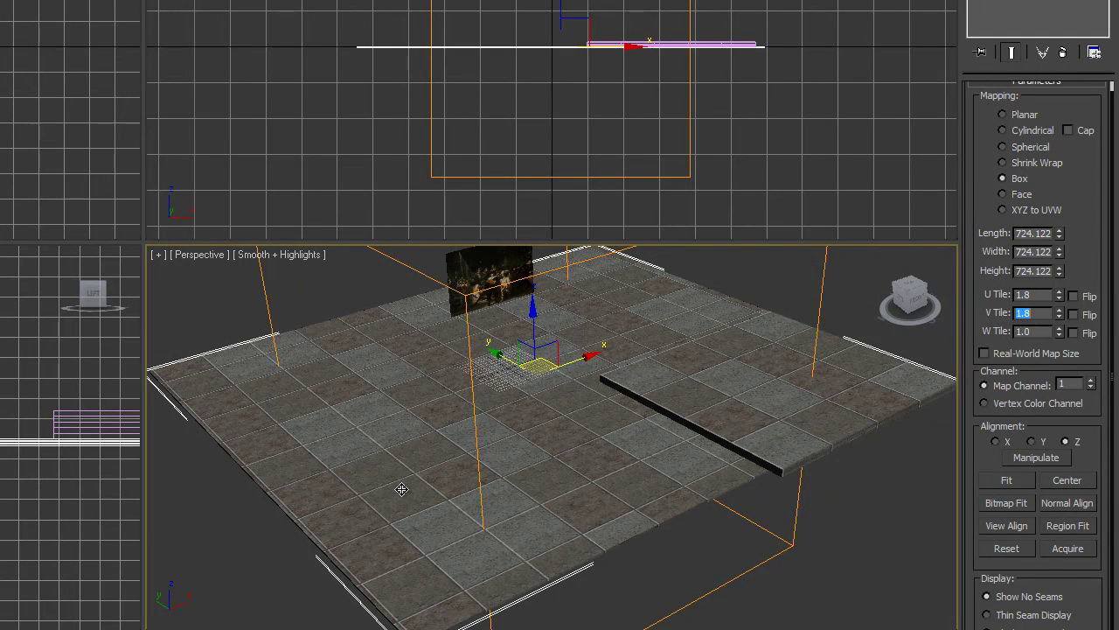
- Try the Y and X alignments for the floor's UVW Map and return the alignment to Z
click(986, 448)
click(1032, 442)
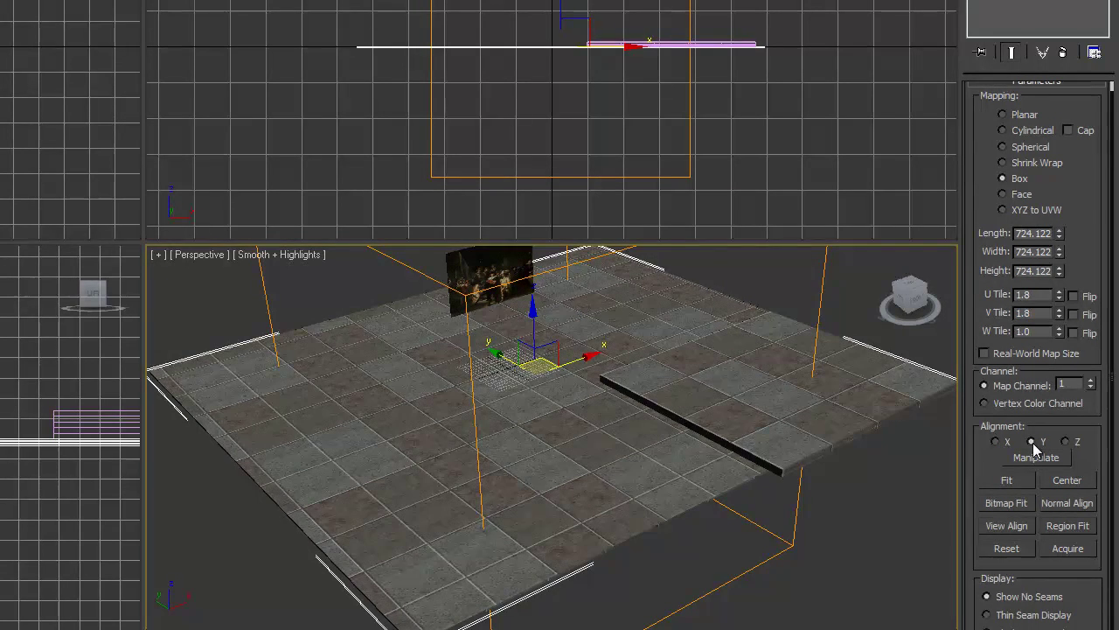
click(996, 443)
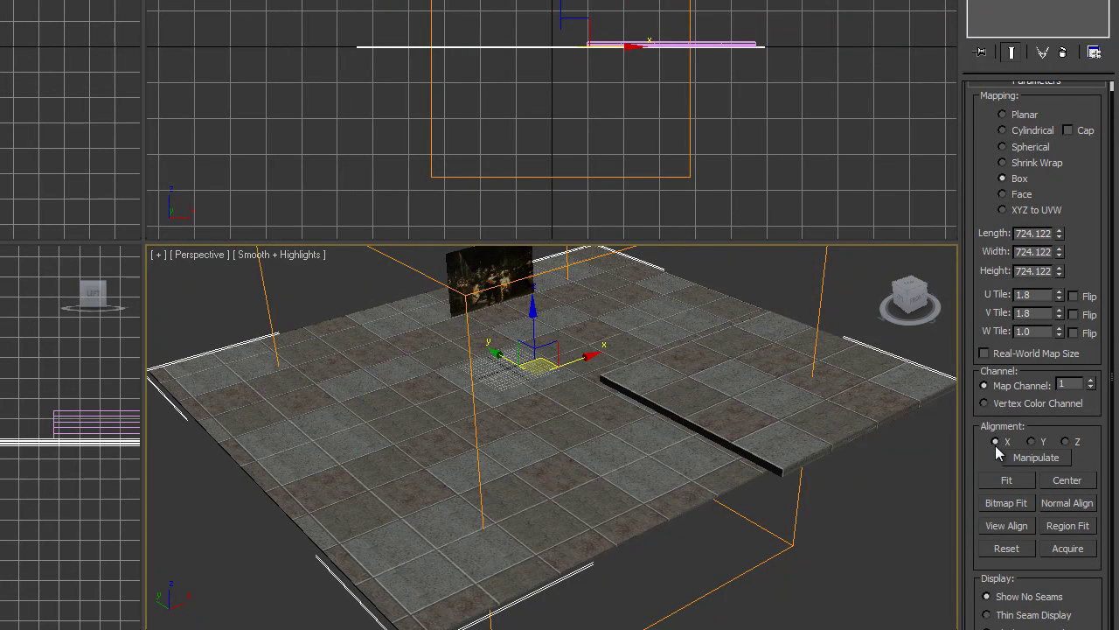
click(1066, 442)
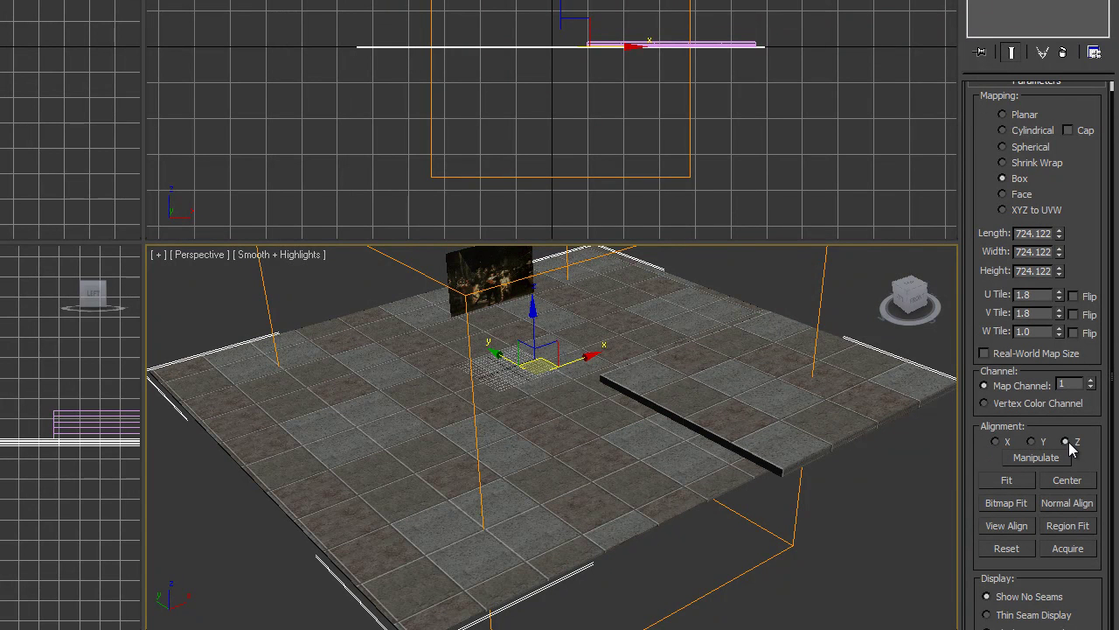
- Fit the floor's UVW Map gizmo to the object and set its U Tile and V Tile to 2
click(1008, 480)
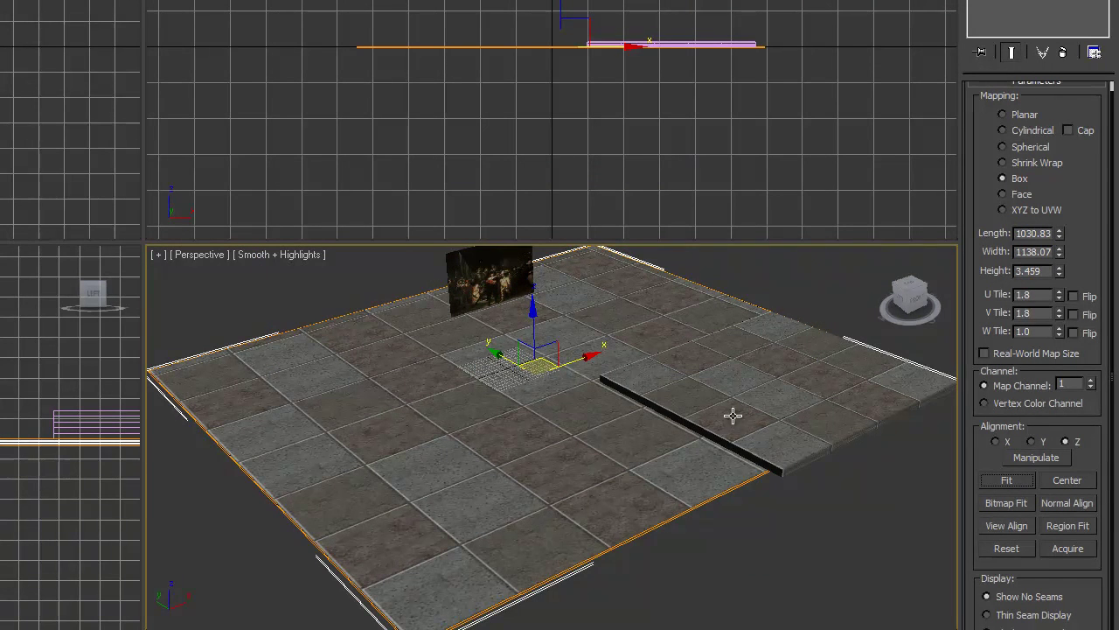
double_click(1025, 295)
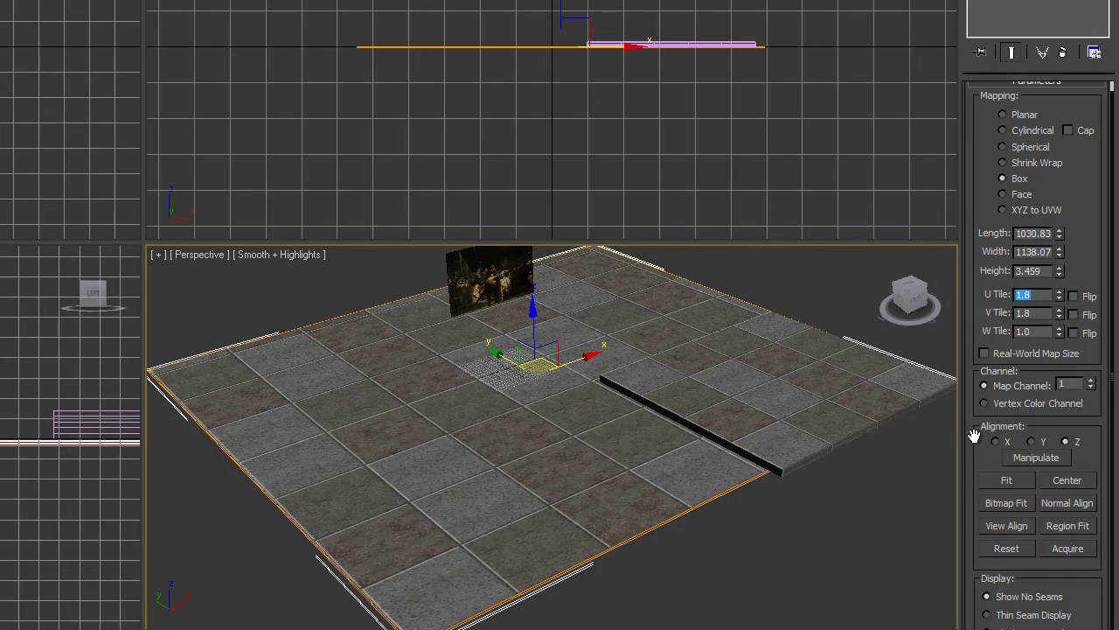
text(2)
key(Return)
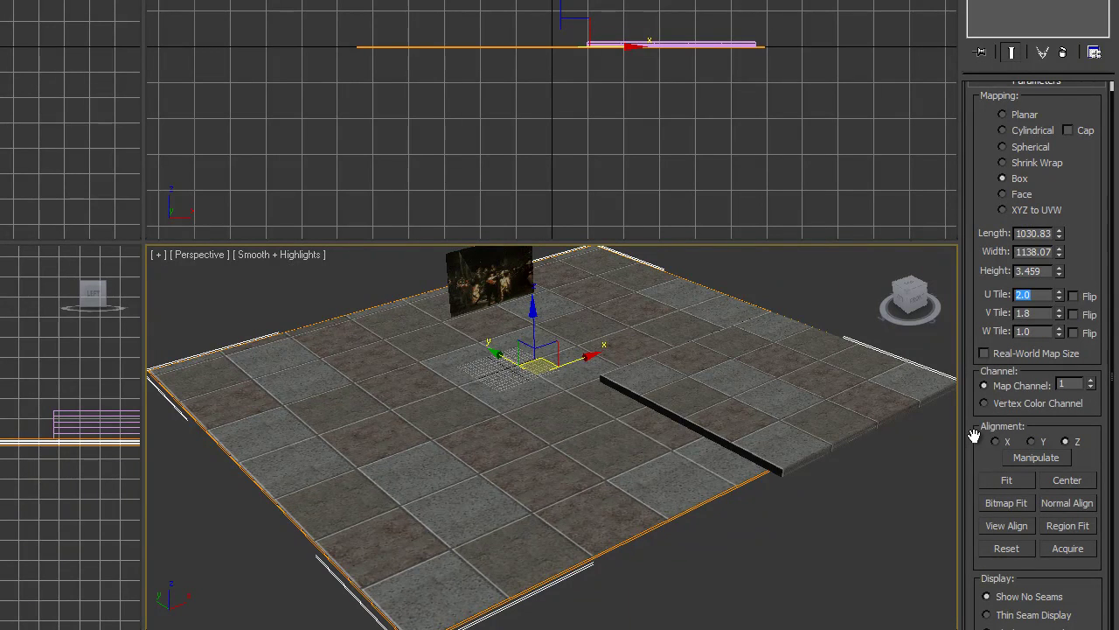
double_click(1025, 314)
key(Return)
- Set both U Tile and V Tile of the floor's UVW Map to 2.2
double_click(1030, 294)
text(2.2)
key(Return)
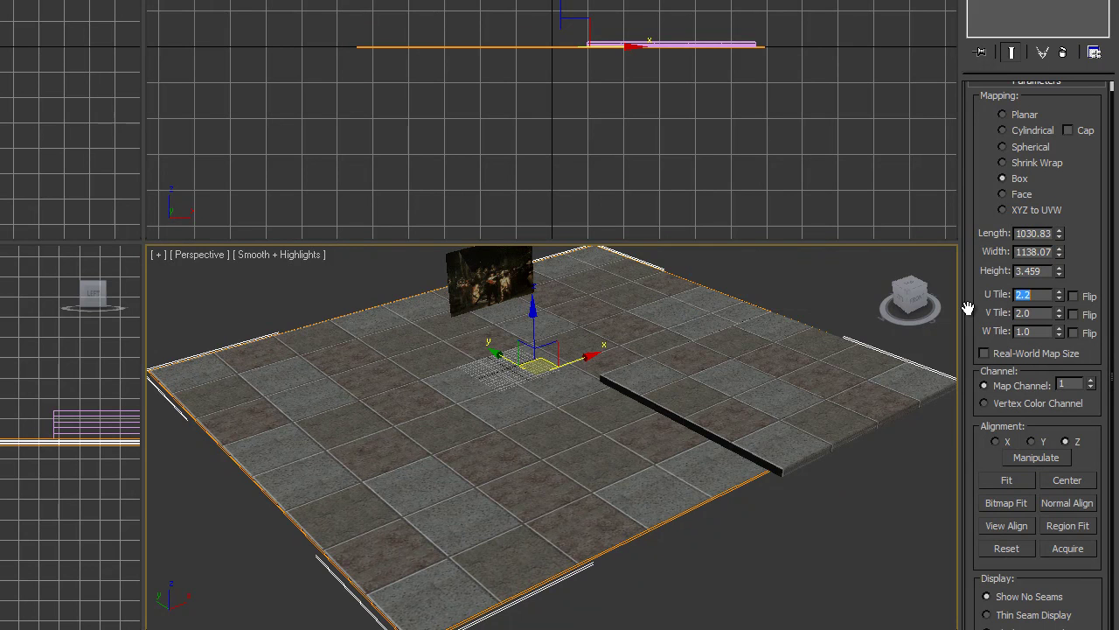
double_click(1019, 313)
text(2.2)
key(Return)
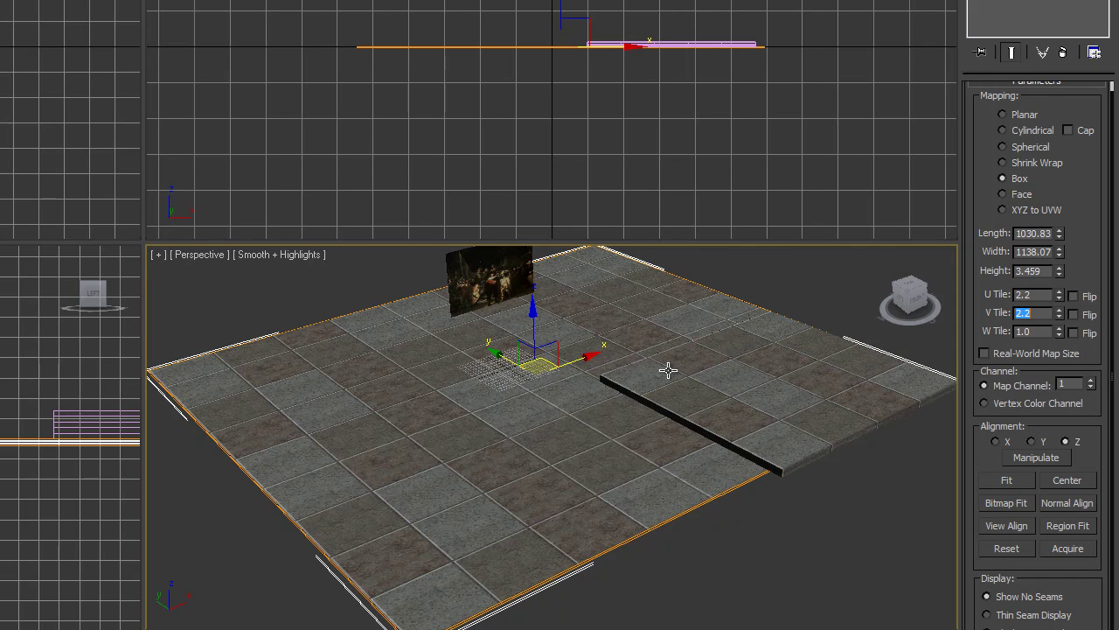
- Create a standing cylinder near the middle of the floor, with a radius of about 119 and a height of about 245
click(804, 516)
click(794, 425)
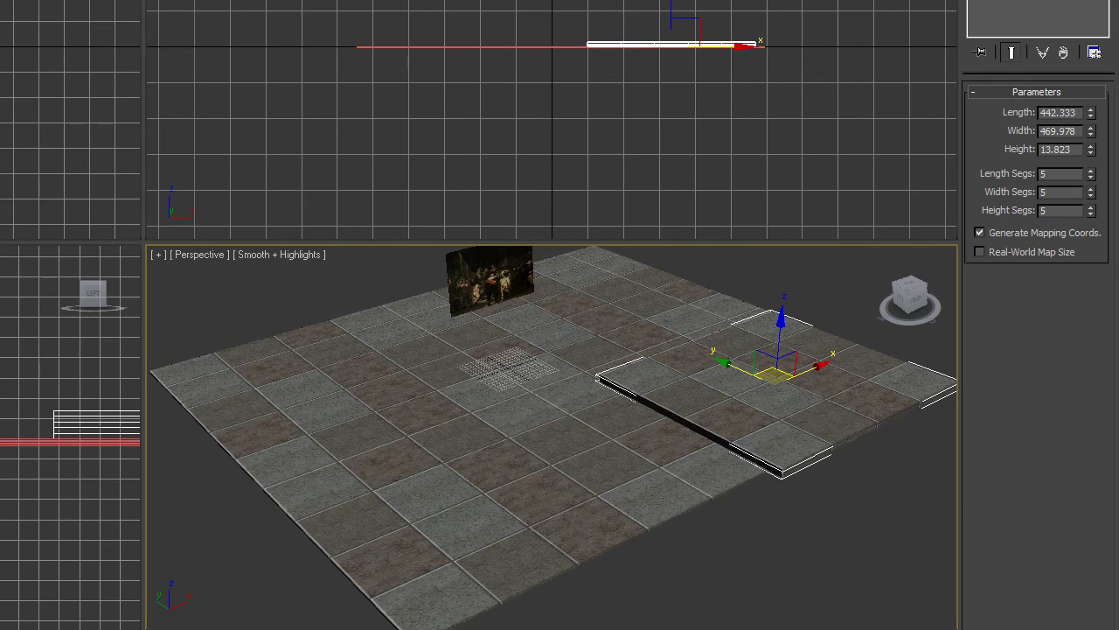
click(977, 1)
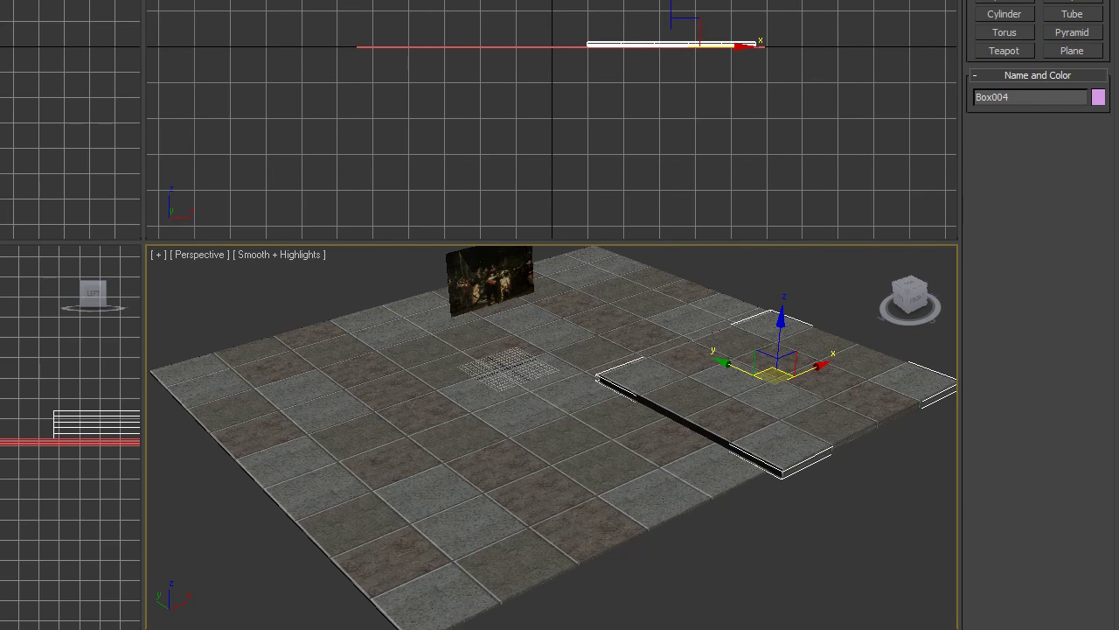
click(1004, 15)
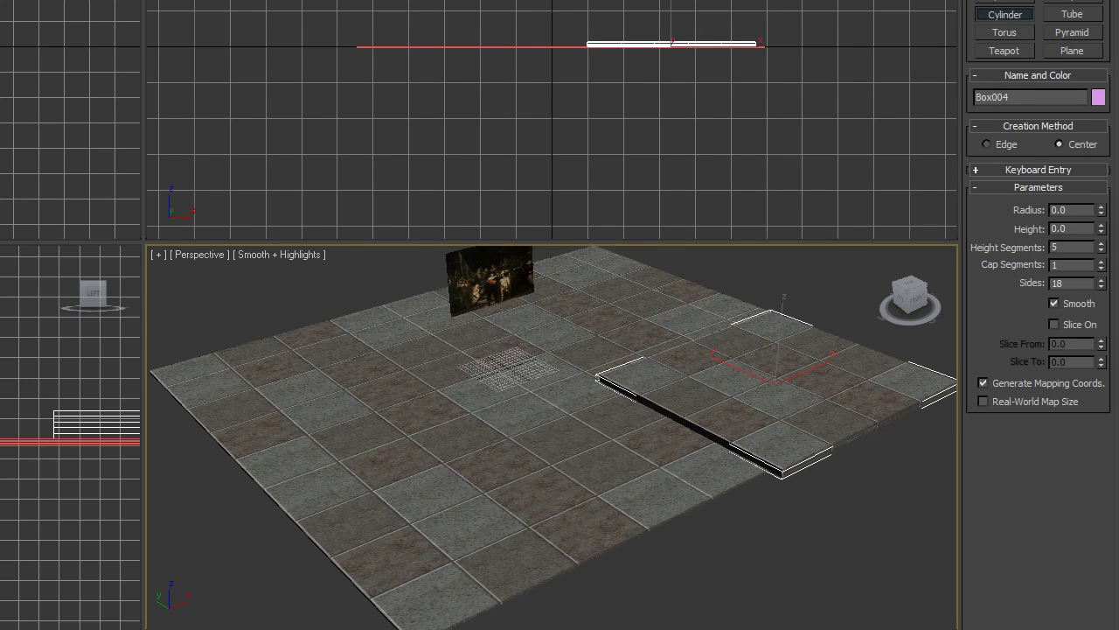
drag(0, 47, 0, 89)
click(0, 1)
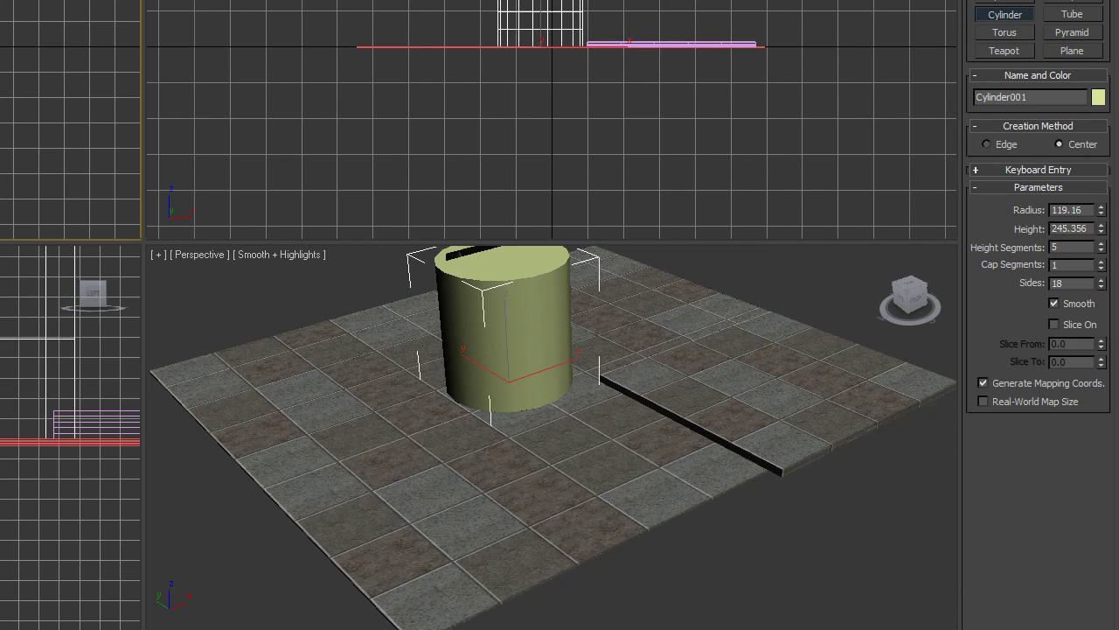
- Apply the pavers bitmap material to the new cylinder
scroll(531, 407, up, 5)
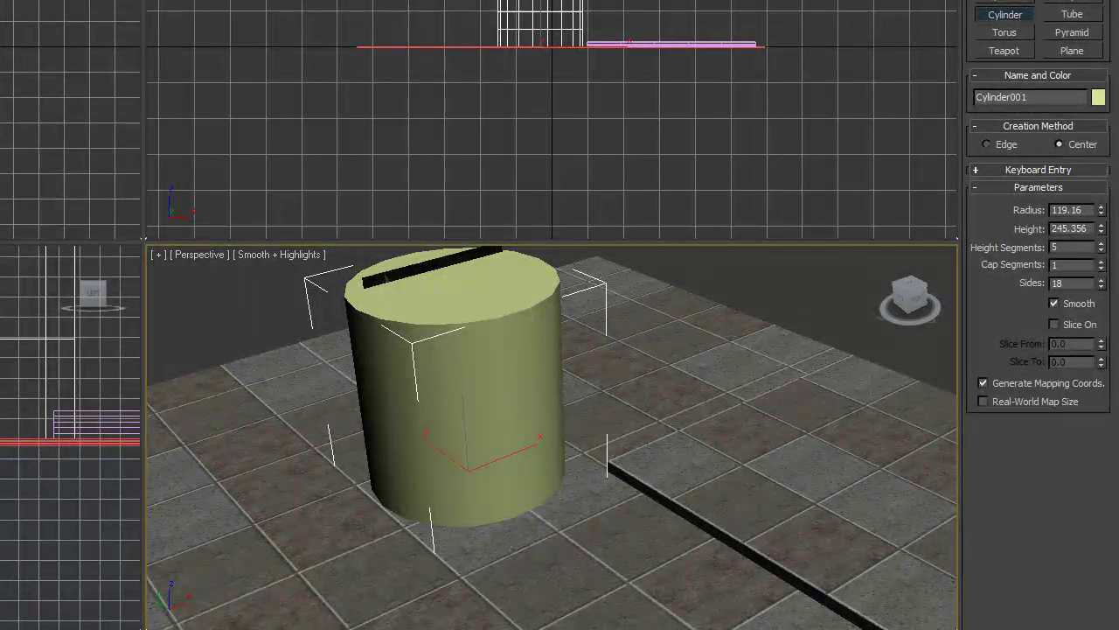
key(m)
drag(9, 98, 487, 357)
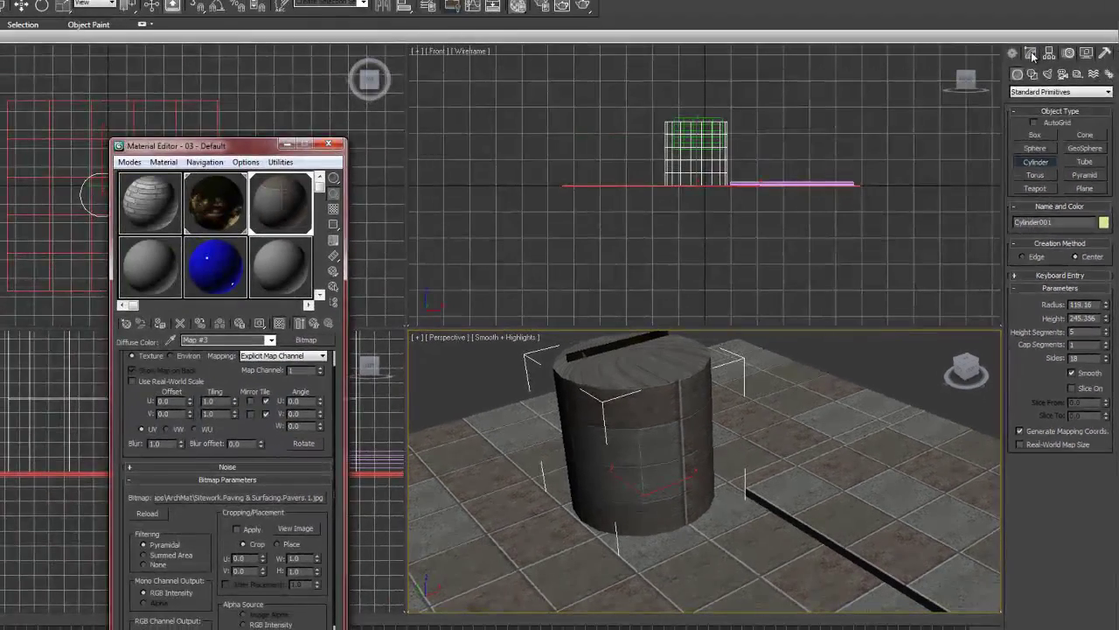
- Add a UVW Map modifier to the cylinder, using Cylindrical mapping with Cap, and fit it to the object
click(1032, 54)
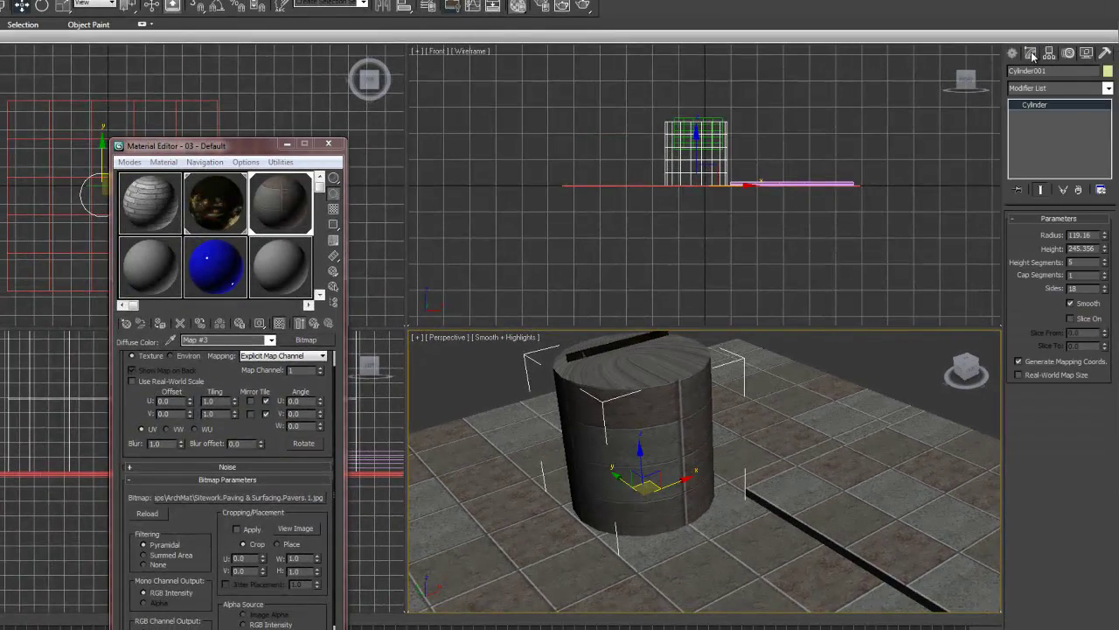
click(1108, 87)
scroll(1058, 349, down, 10)
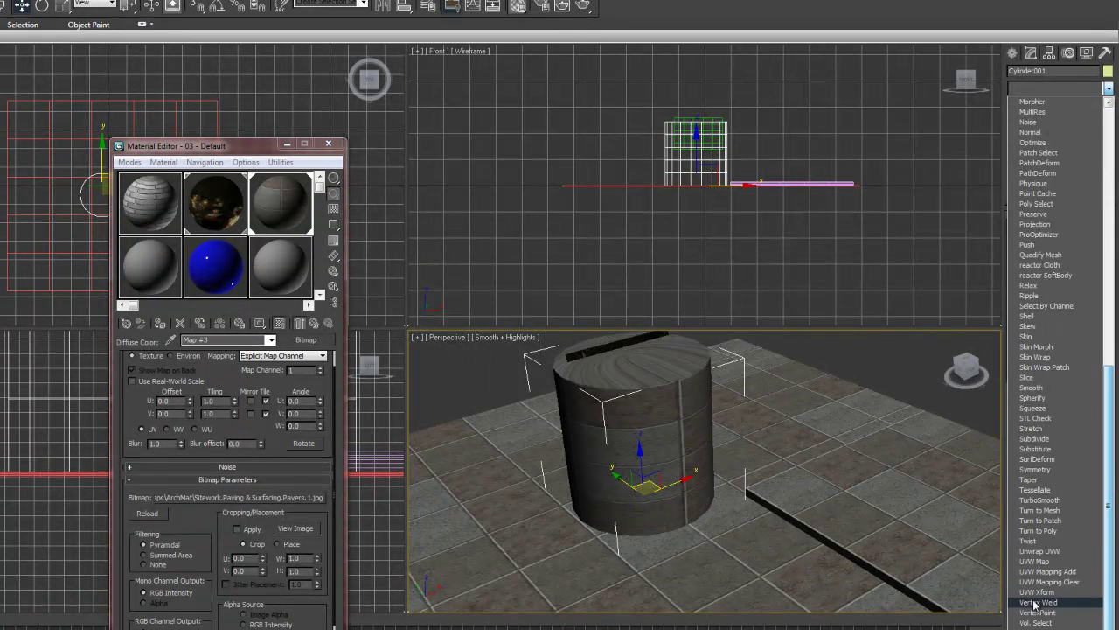
click(1042, 561)
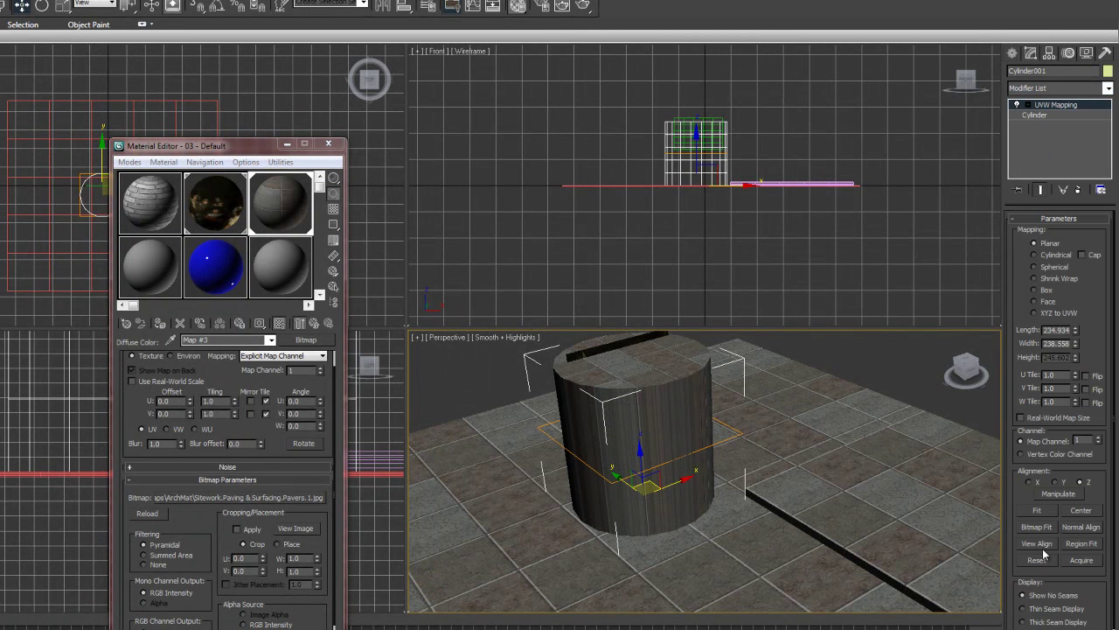
click(1034, 255)
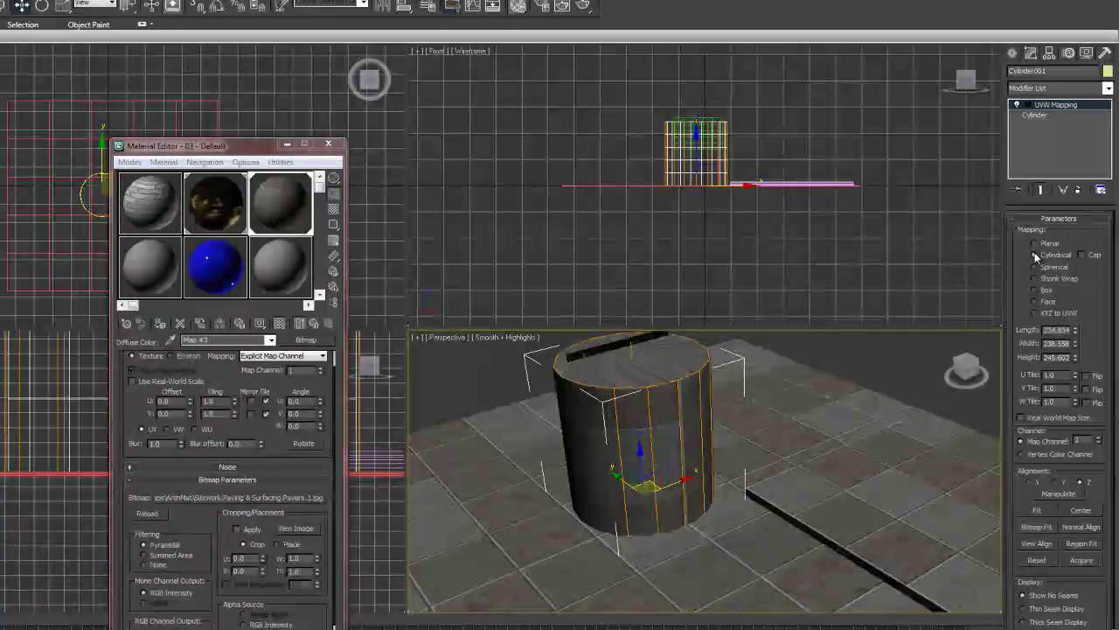
click(1083, 255)
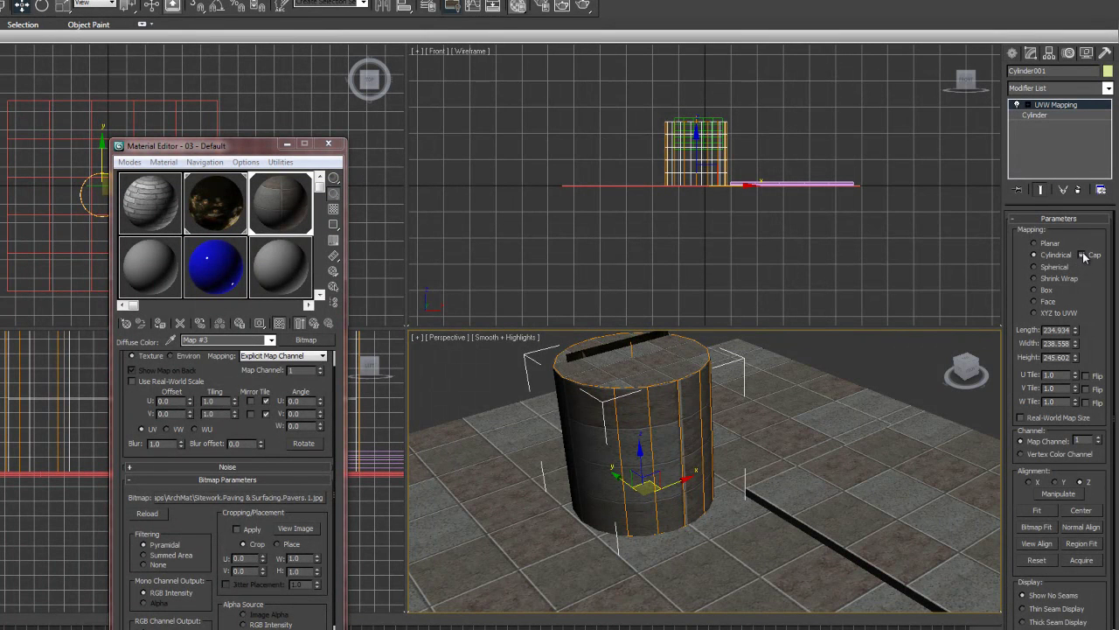
click(1035, 509)
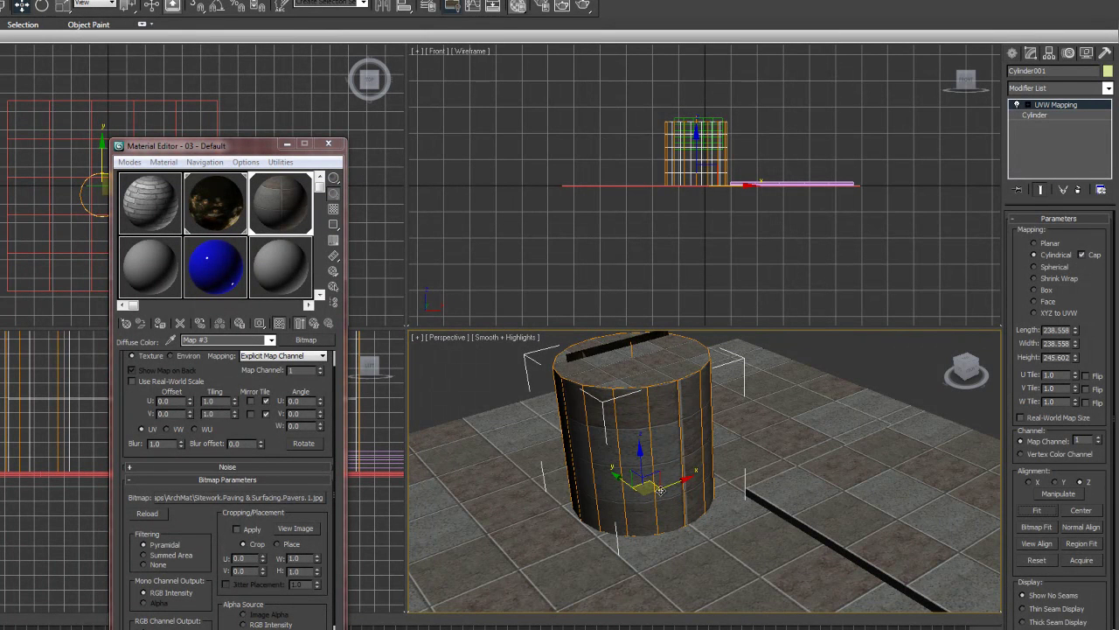
- Move the painting panel along the X axis until it is clear of the cylinder
middle_drag(600, 427, 641, 501)
scroll(613, 447, up, 3)
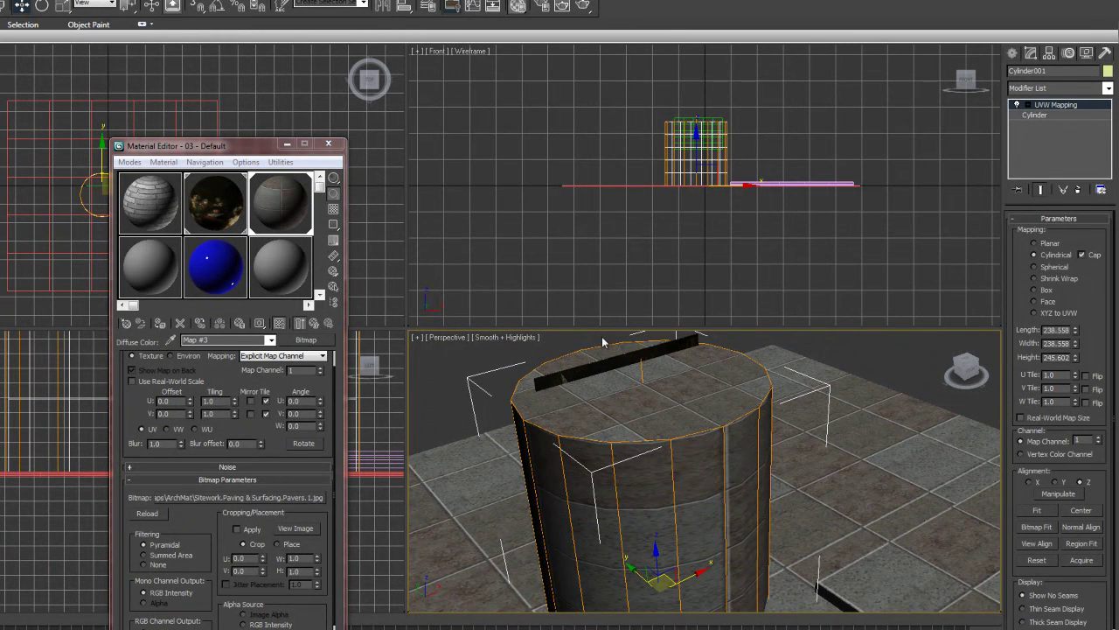
click(503, 369)
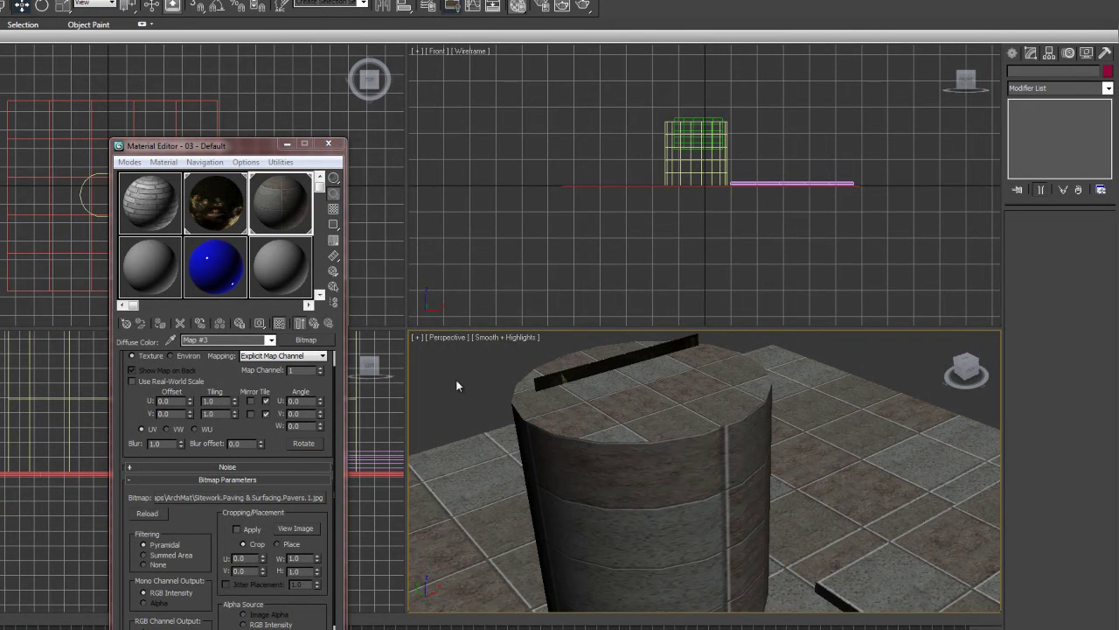
click(620, 376)
drag(665, 403, 442, 446)
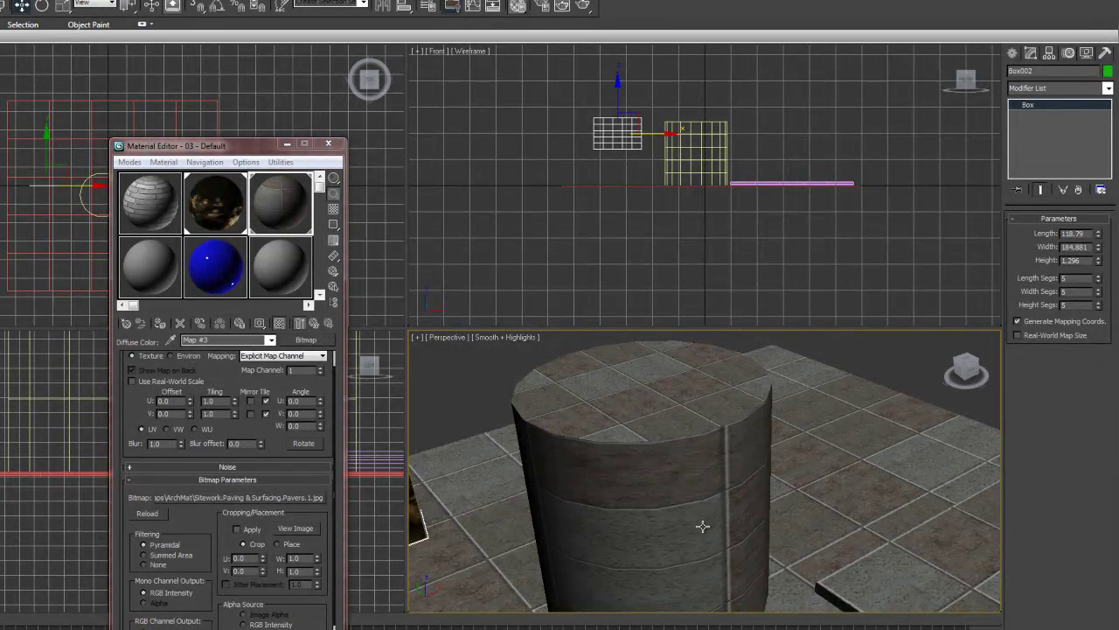
- Try a U Tile of 2 on the cylinder's UVW Map and return it to 1
click(658, 517)
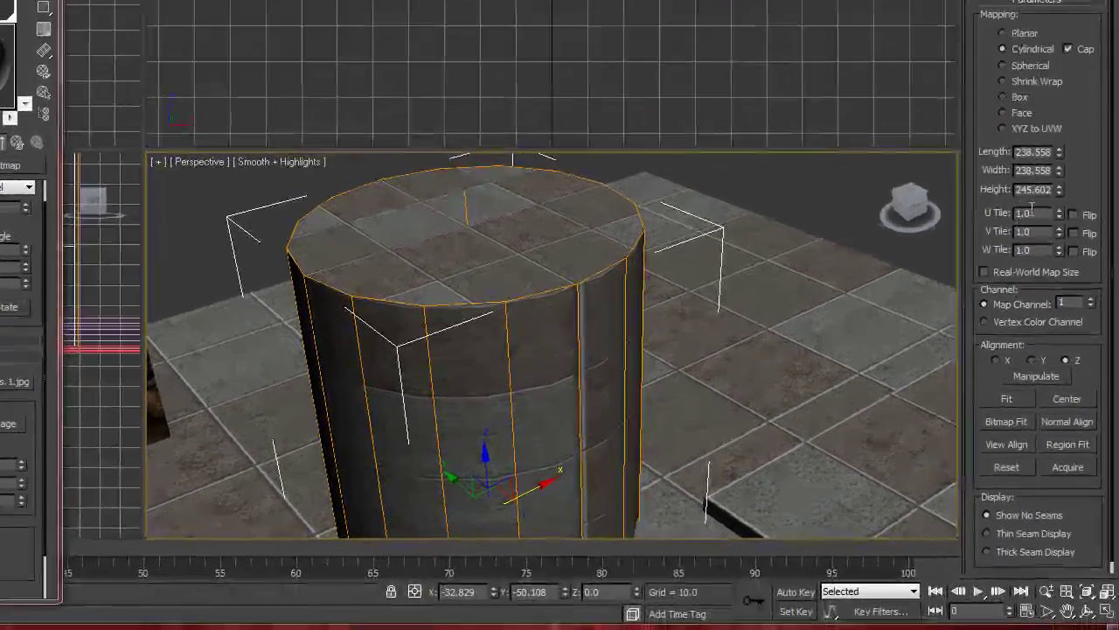
drag(1057, 375, 1005, 384)
text(2)
key(Return)
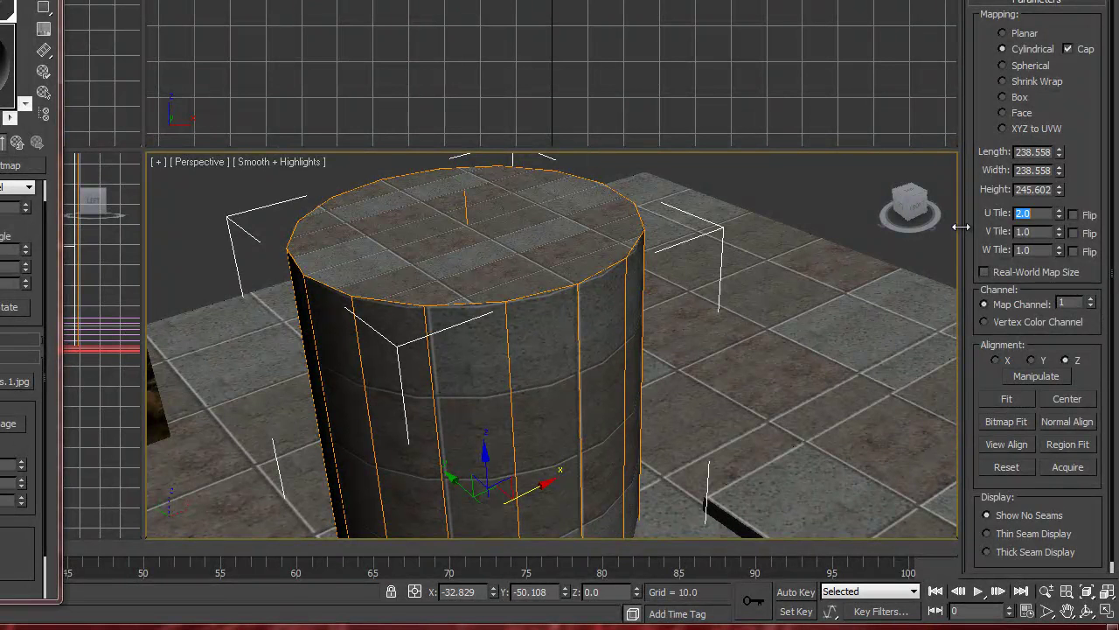
text(1)
key(Return)
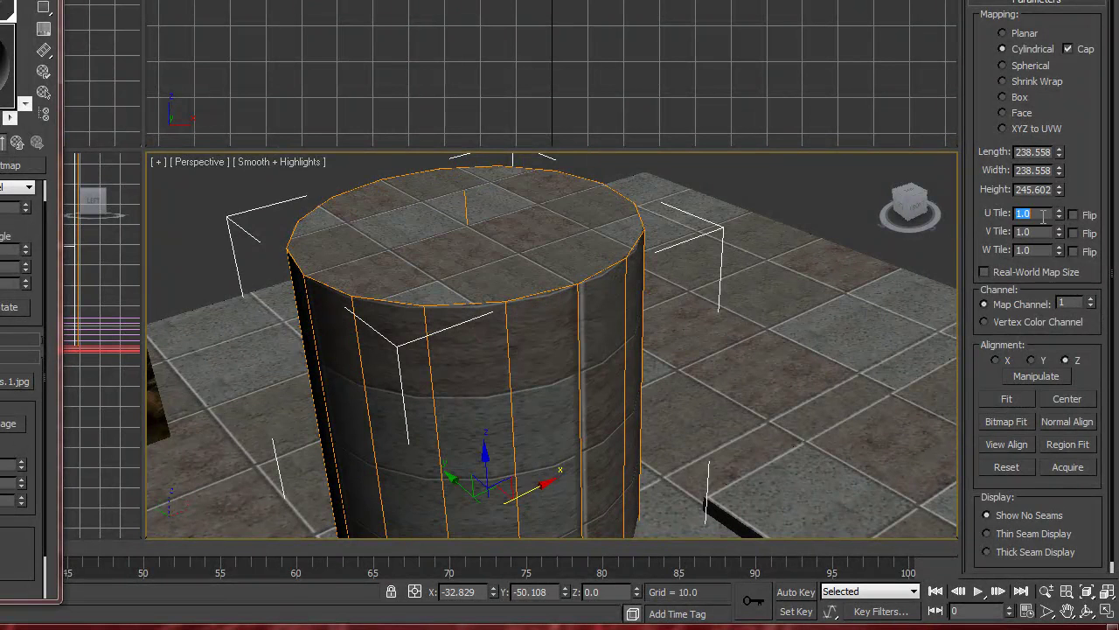
- Try a V Tile of 2 on the cylinder's UVW Map and return it to 1
drag(1042, 231, 974, 238)
text(2)
key(Return)
text(1)
key(Tab)
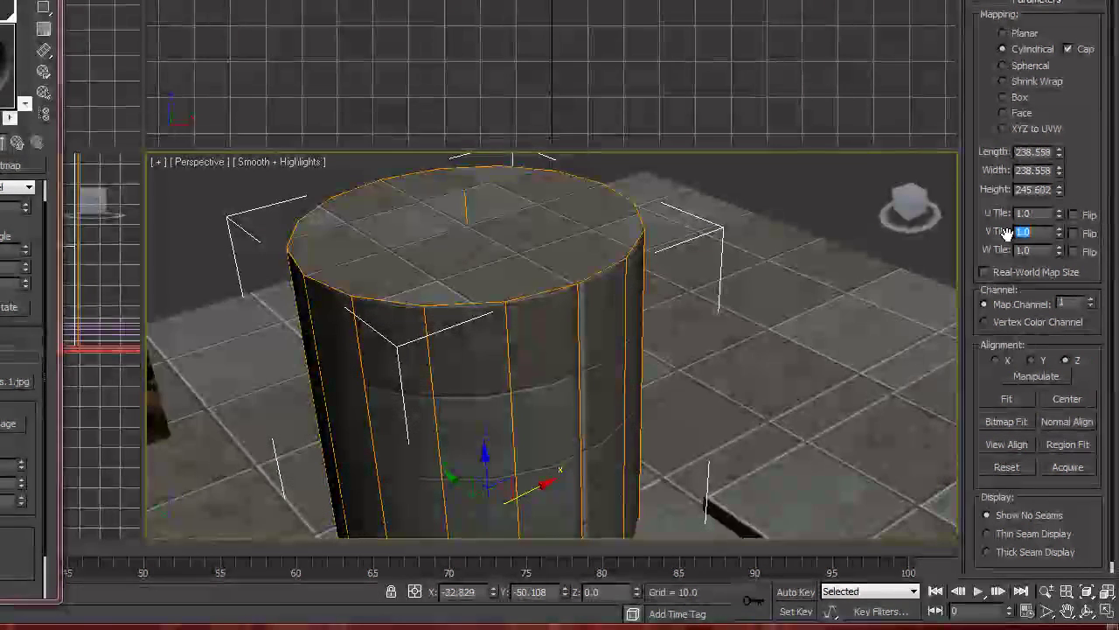
- Set the W Tile of the cylinder's UVW Map to 2 and check the texture on its side and cap
text(2)
key(Return)
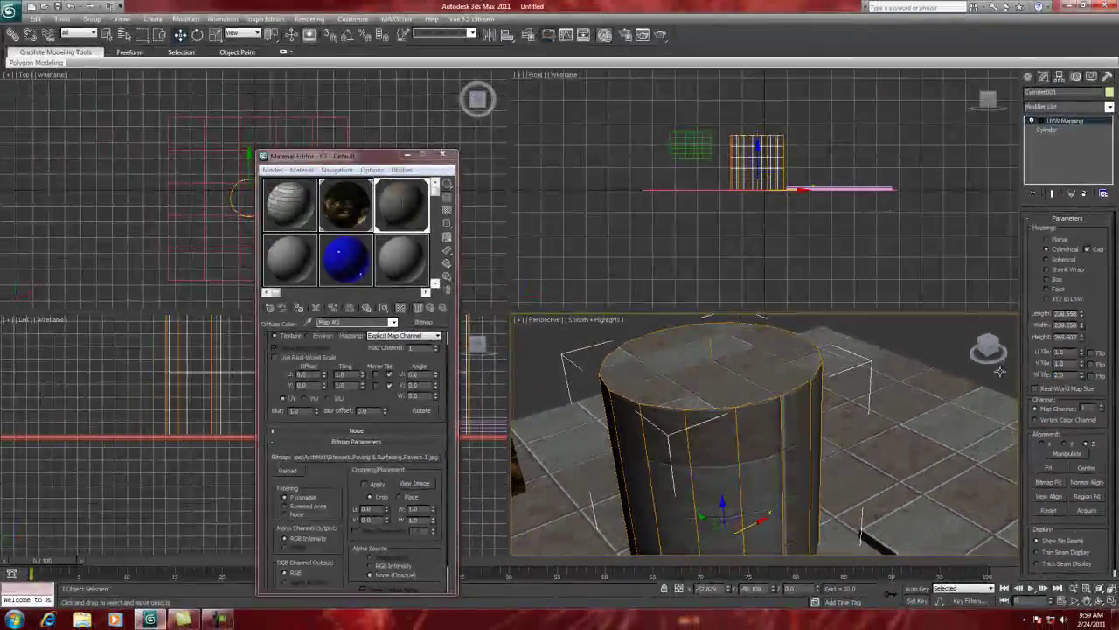
scroll(809, 409, down, 5)
scroll(826, 420, up, 6)
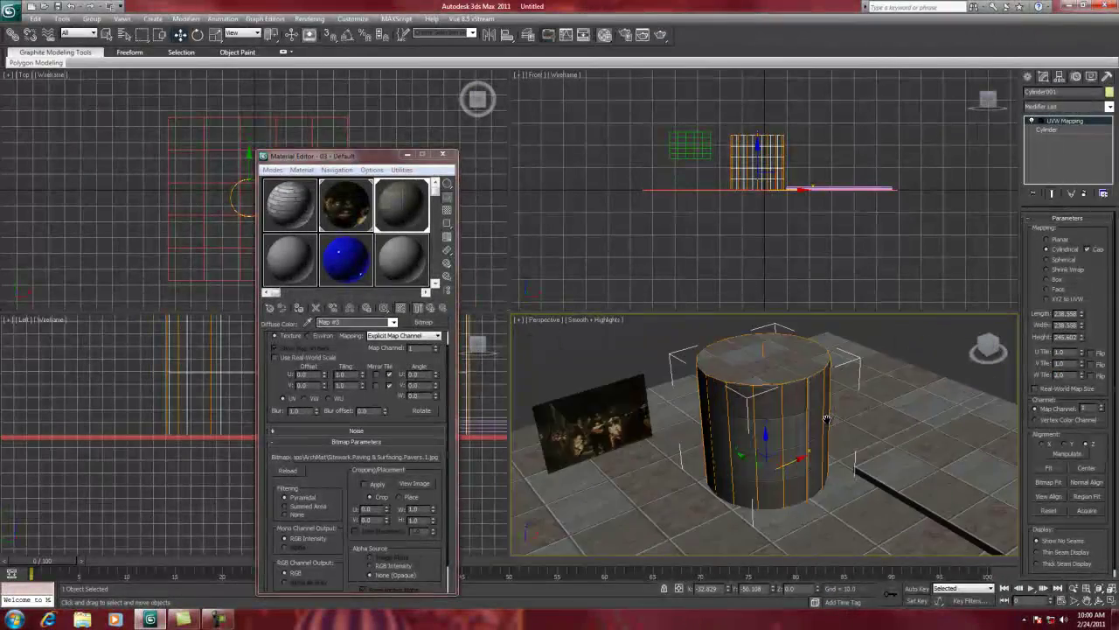
alt+middle_drag(828, 419, 822, 457)
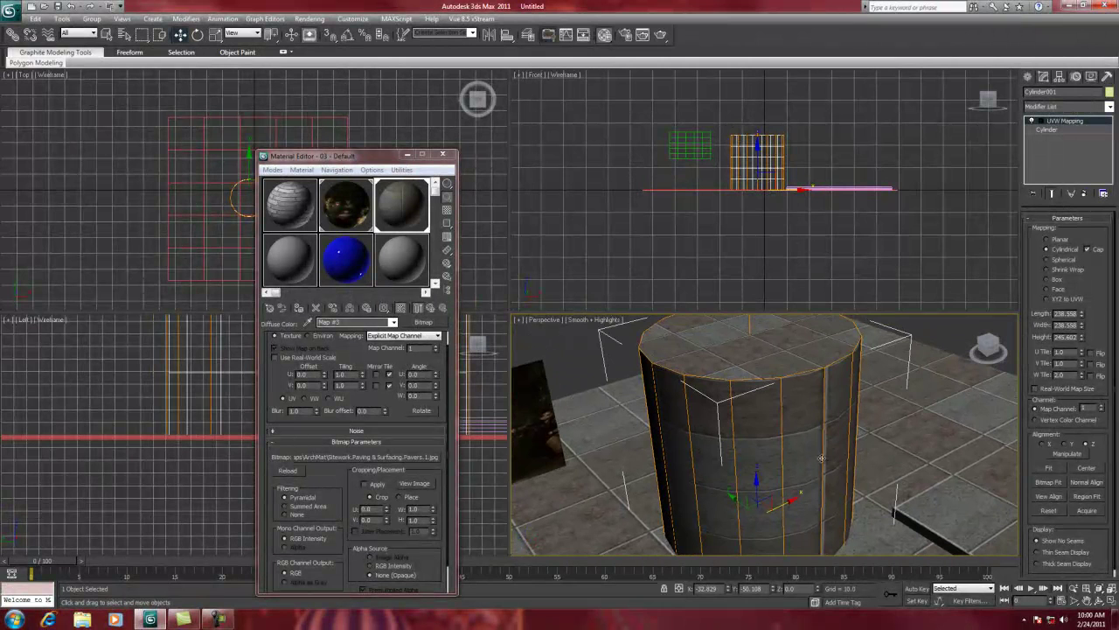
scroll(830, 363, down, 3)
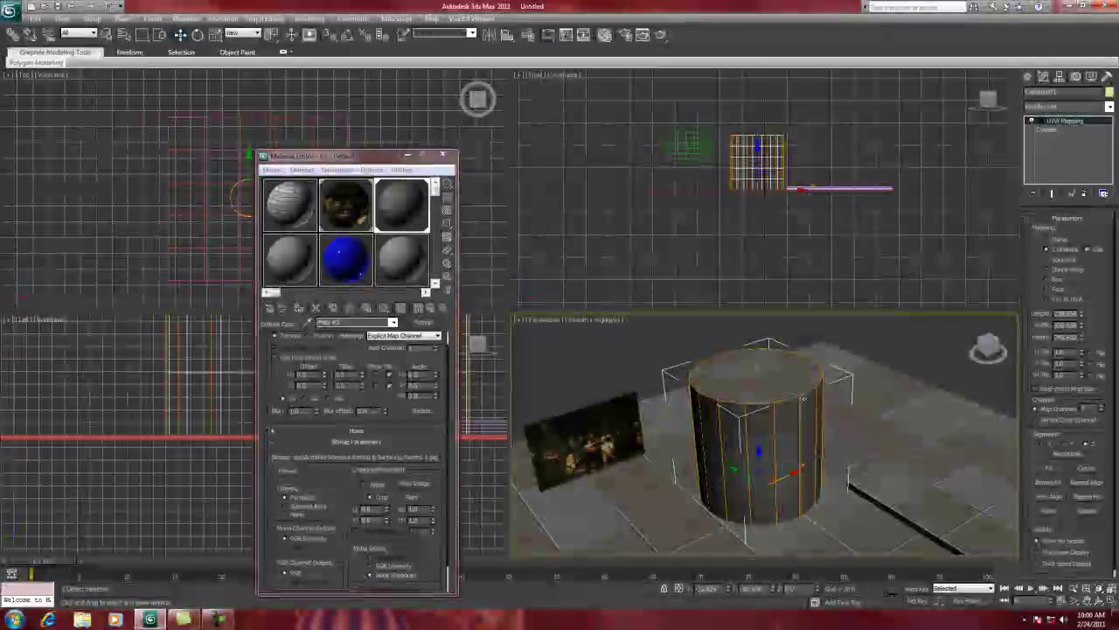